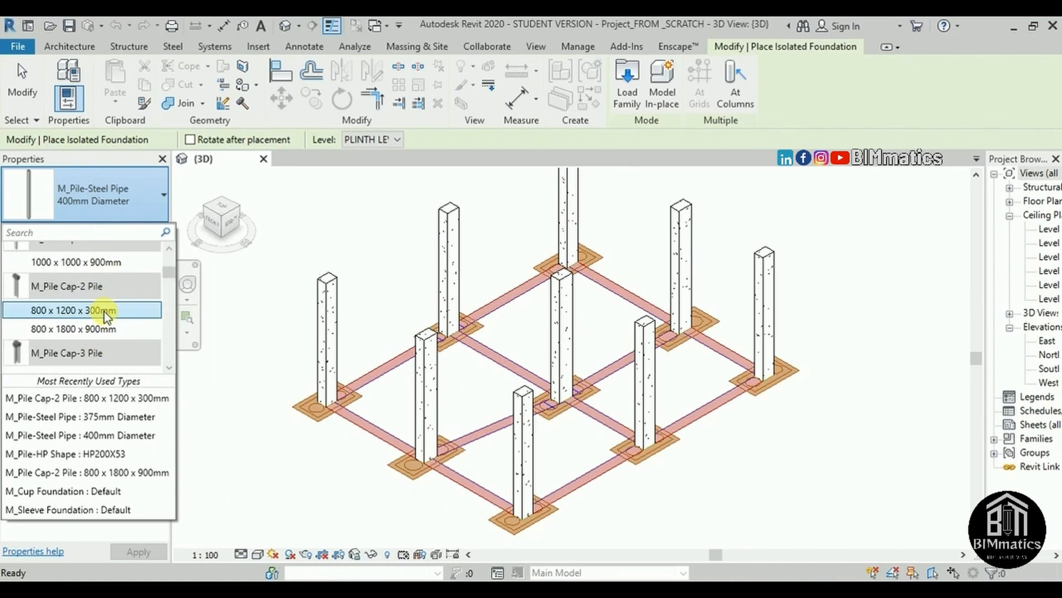
Step: Place an M_Pile Cap-2 Pile 800 x 1200 x 300mm foundation in open space beside the columns and switch to the top view
click(297, 430)
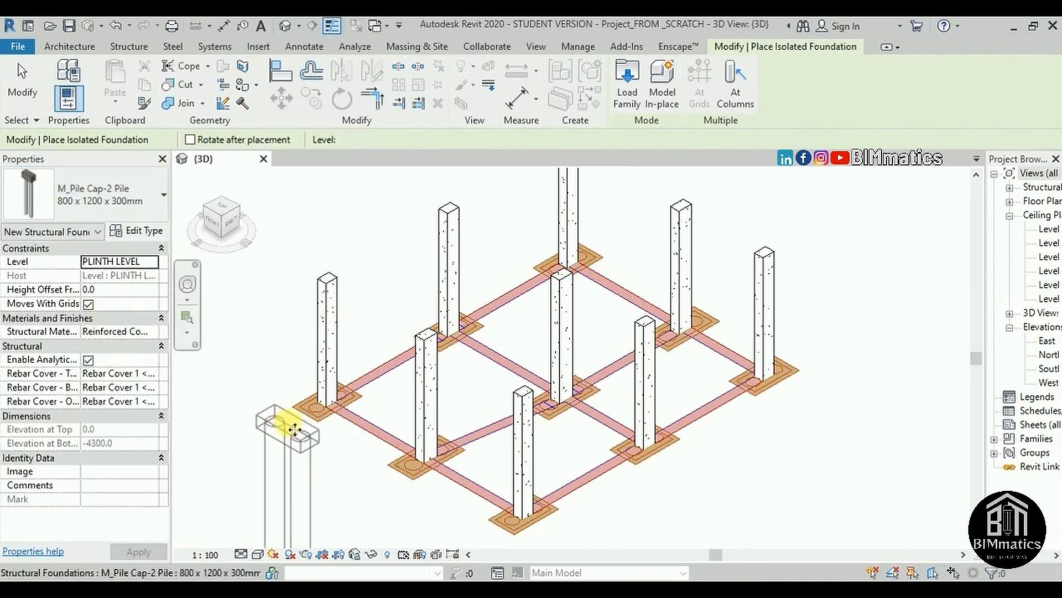
key(Escape)
click(220, 210)
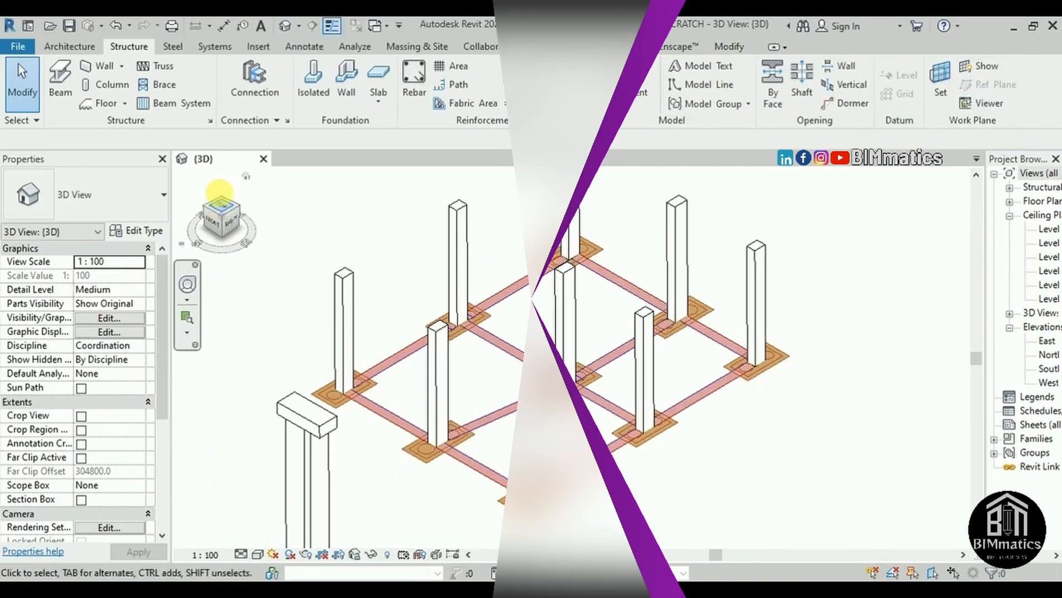
scroll(531, 360, up, 5)
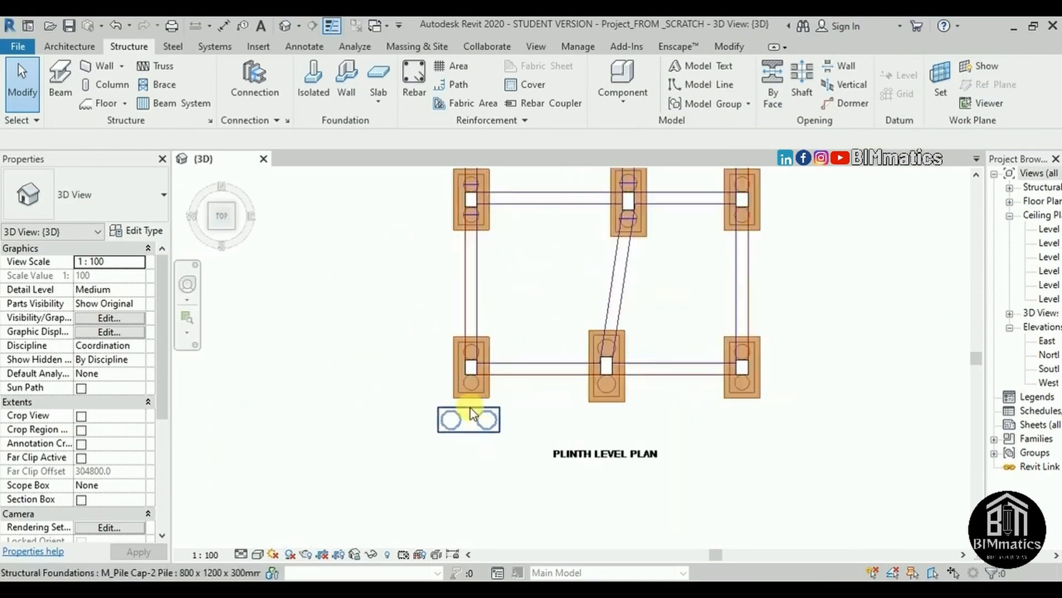
scroll(473, 404, up, 3)
Step: Examine the type parameters of the placed two-pile cap, including its pile type and dimensions
click(474, 405)
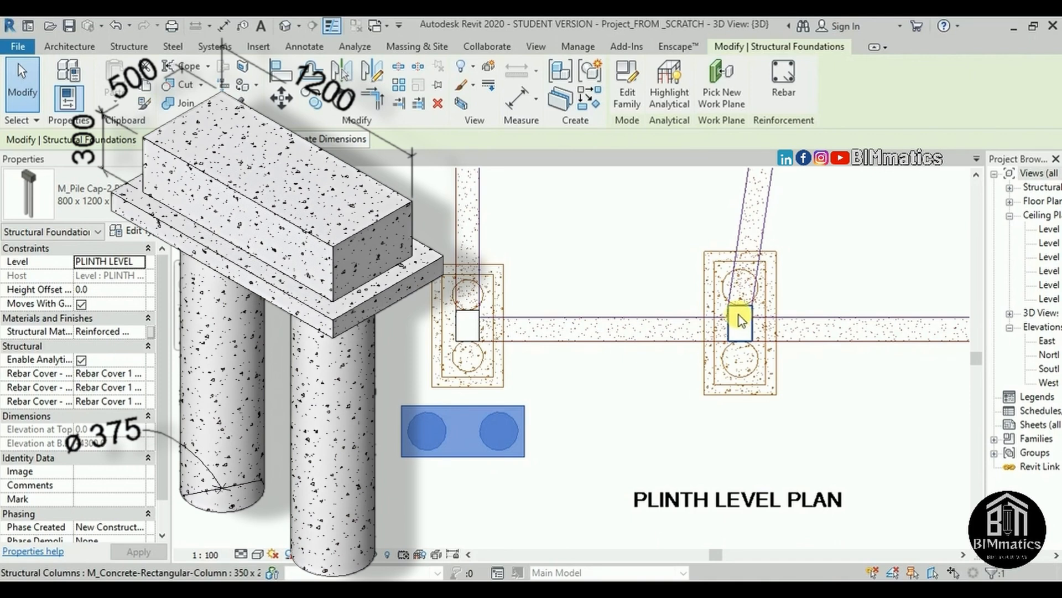
scroll(740, 321, down, 3)
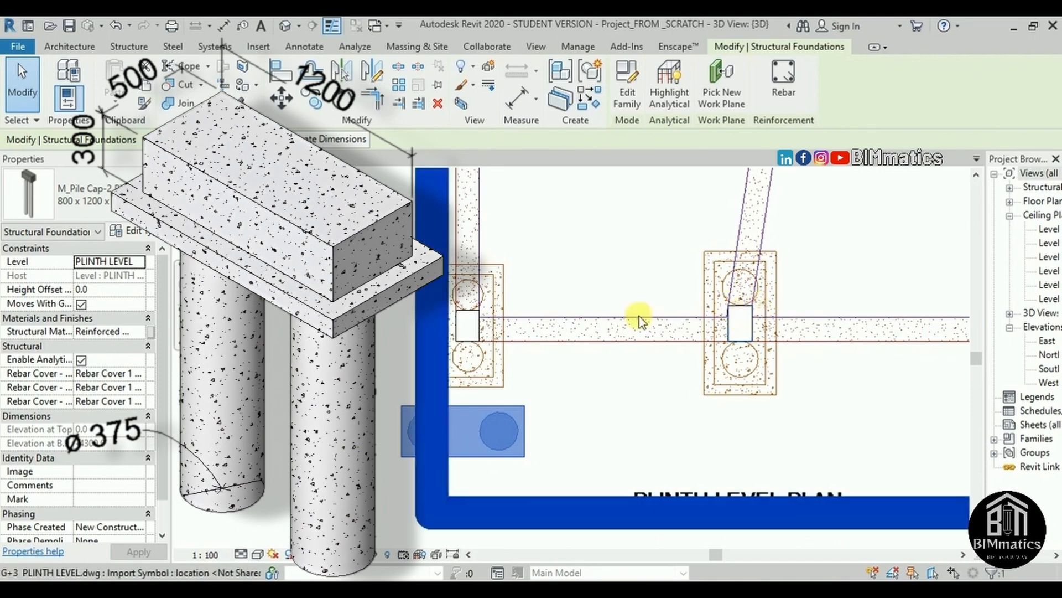
scroll(506, 301, up, 1)
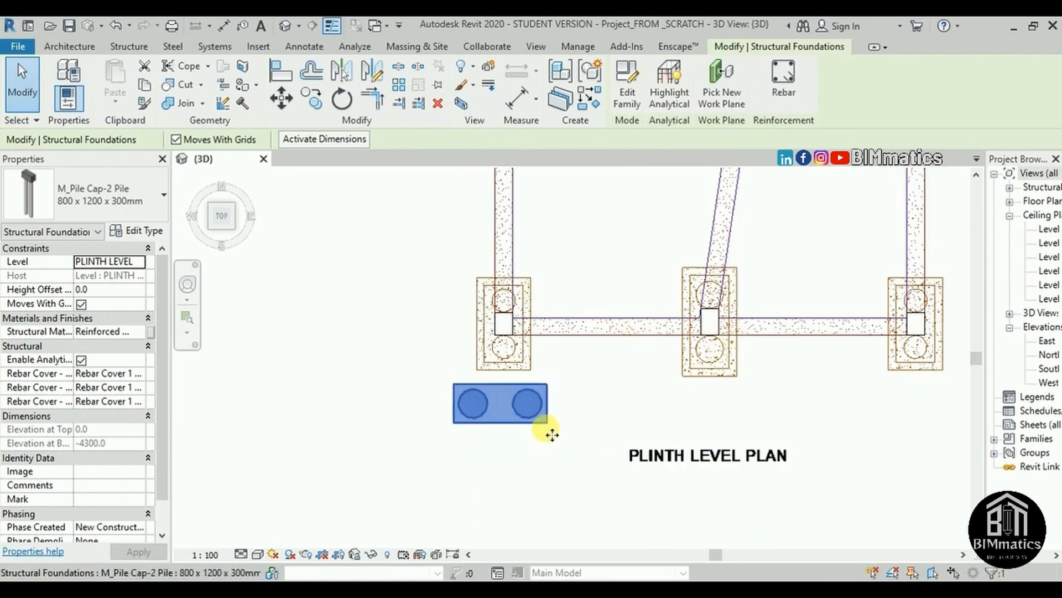
scroll(547, 428, up, 3)
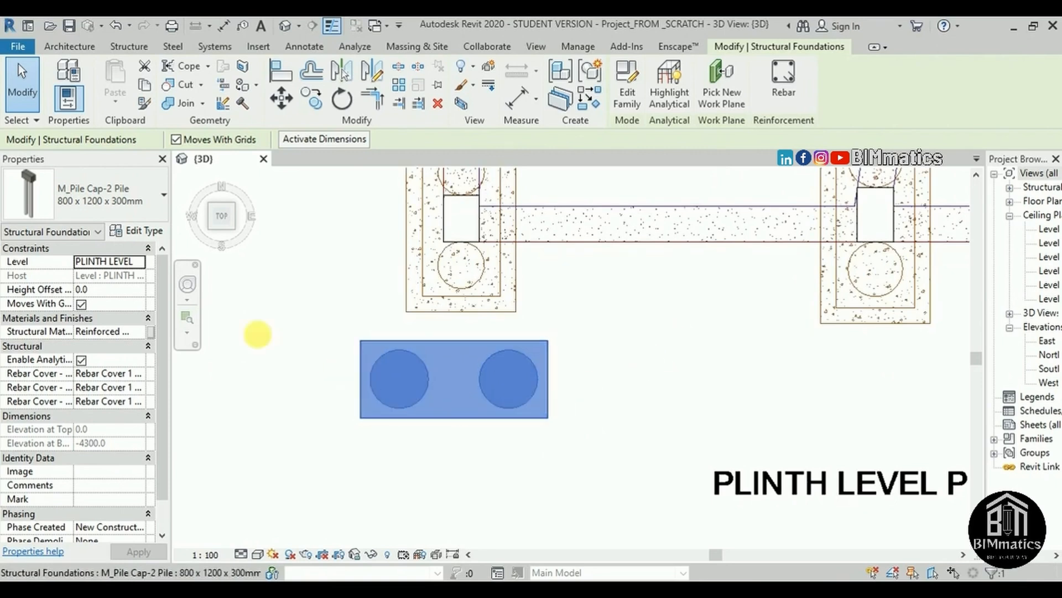
click(139, 232)
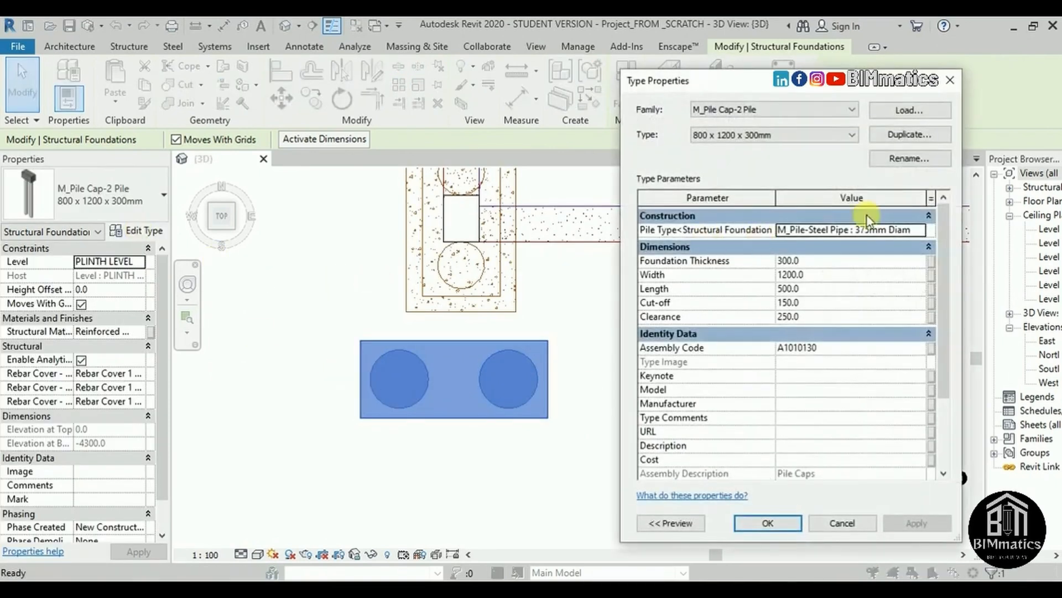
click(877, 135)
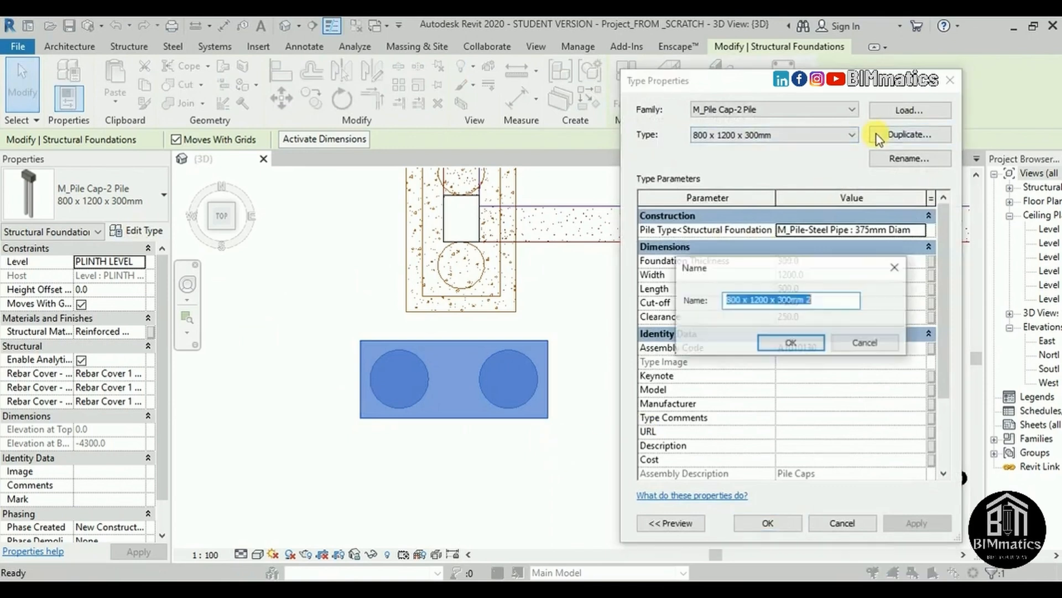
click(852, 342)
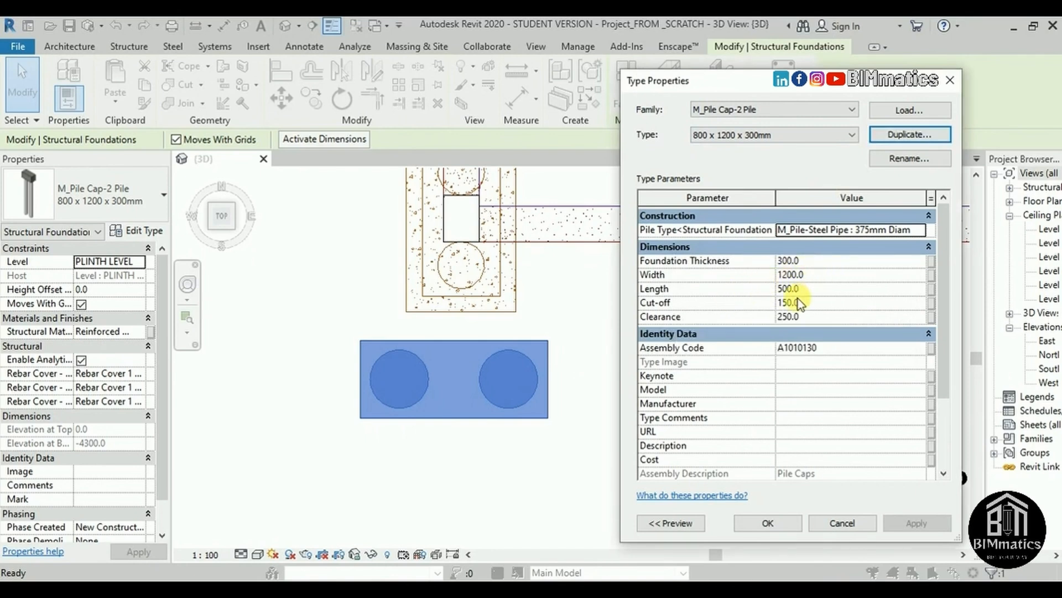
click(819, 522)
click(546, 447)
Step: Rotate the placed two-pile cap 90 degrees to match the orientation of the footings in the plan
scroll(568, 395, down, 3)
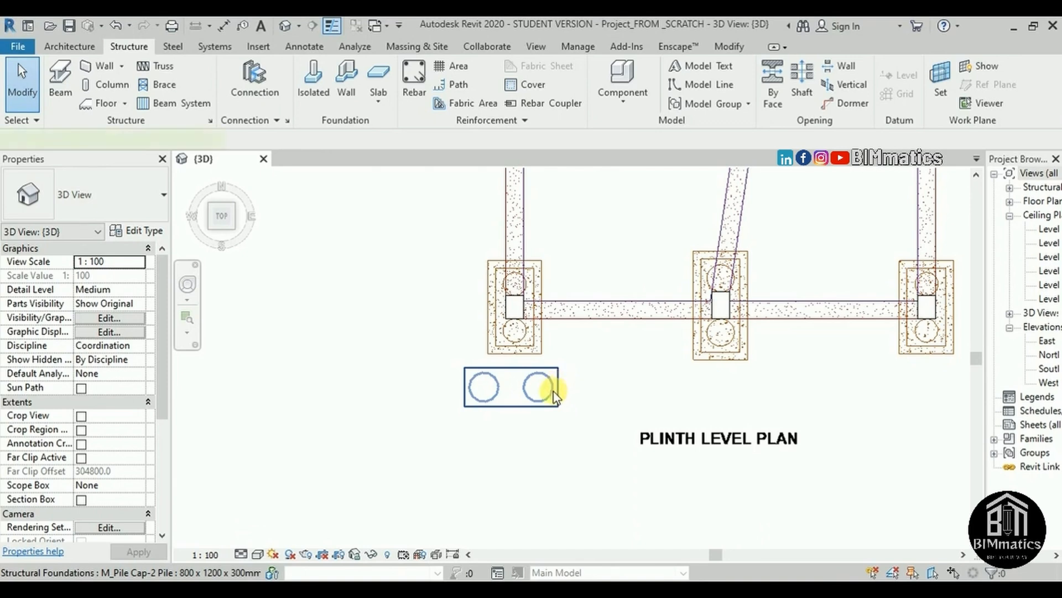
click(553, 391)
key(space)
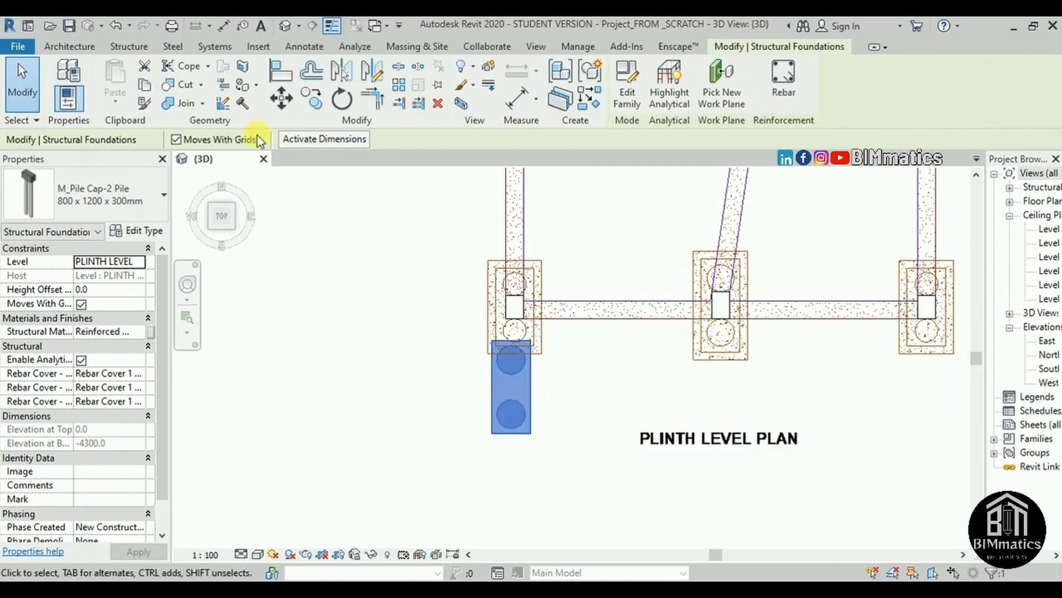
Step: Move the pile cap by its lower-left corner onto the inner outline of the bottom row's middle footing
click(282, 98)
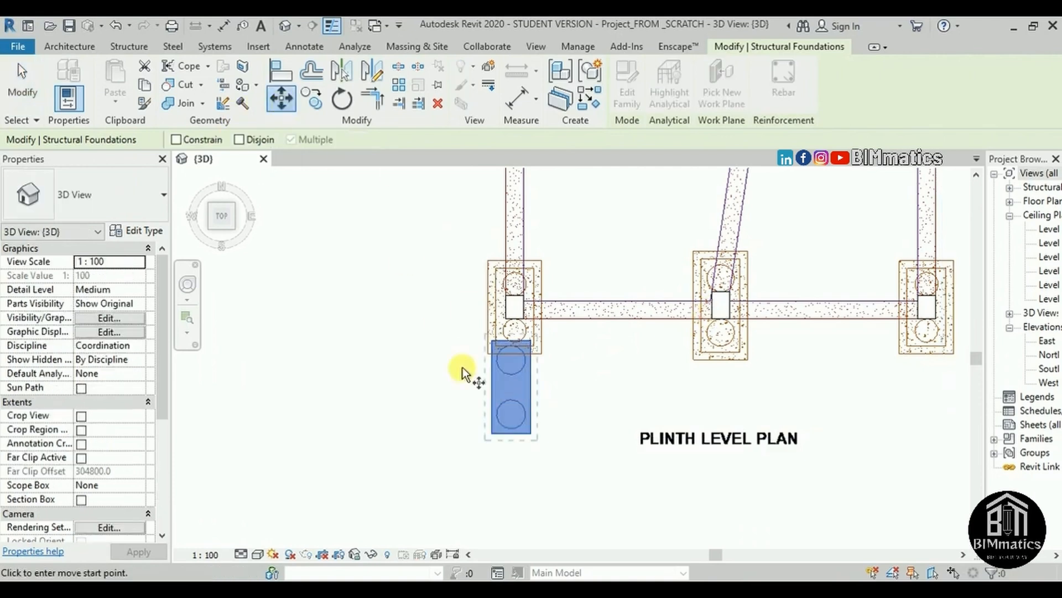
click(495, 429)
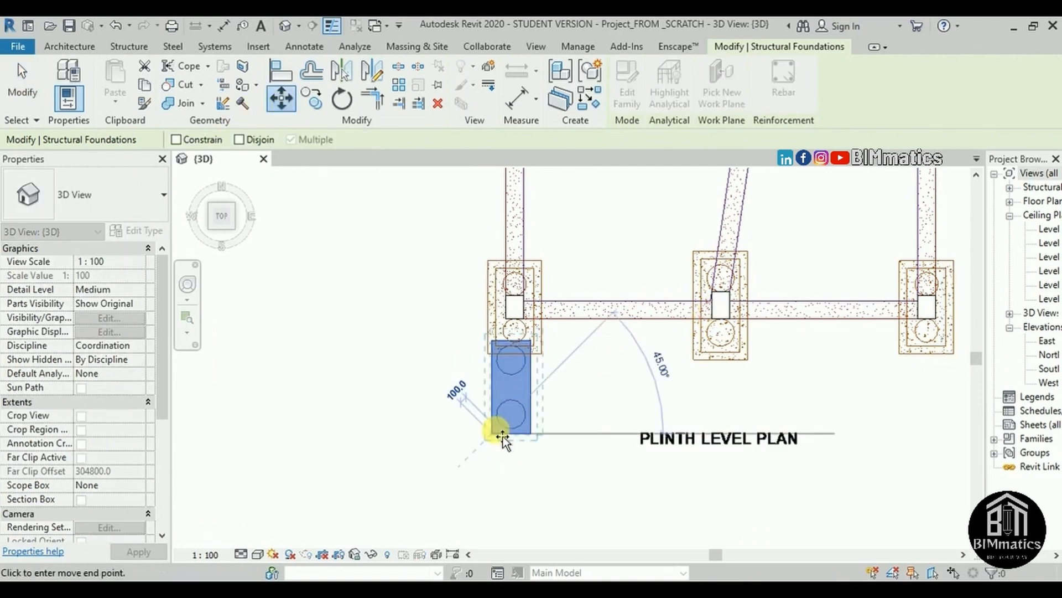
scroll(741, 354, up, 3)
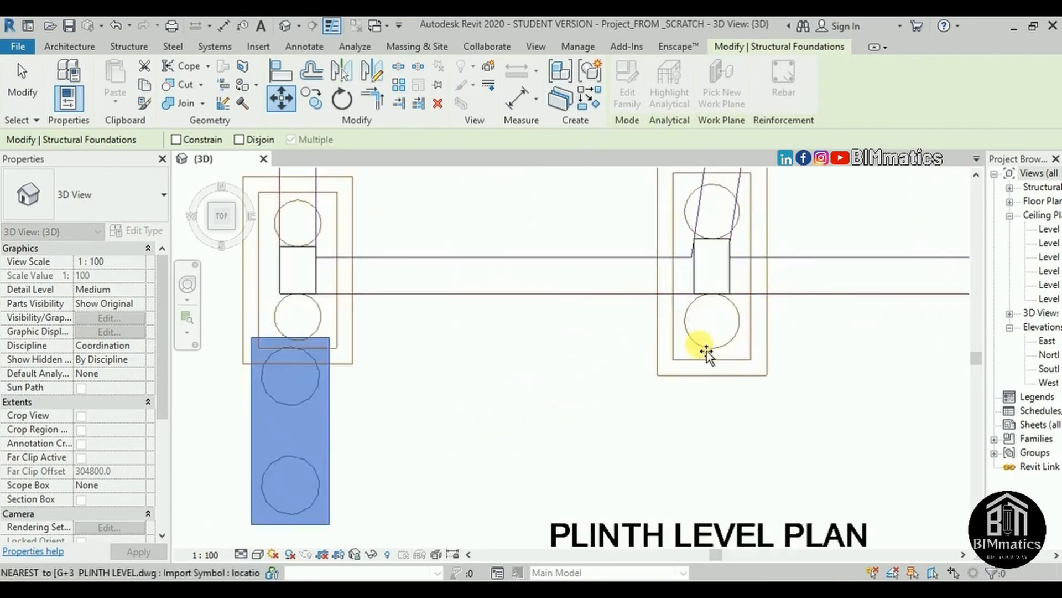
scroll(685, 366, up, 3)
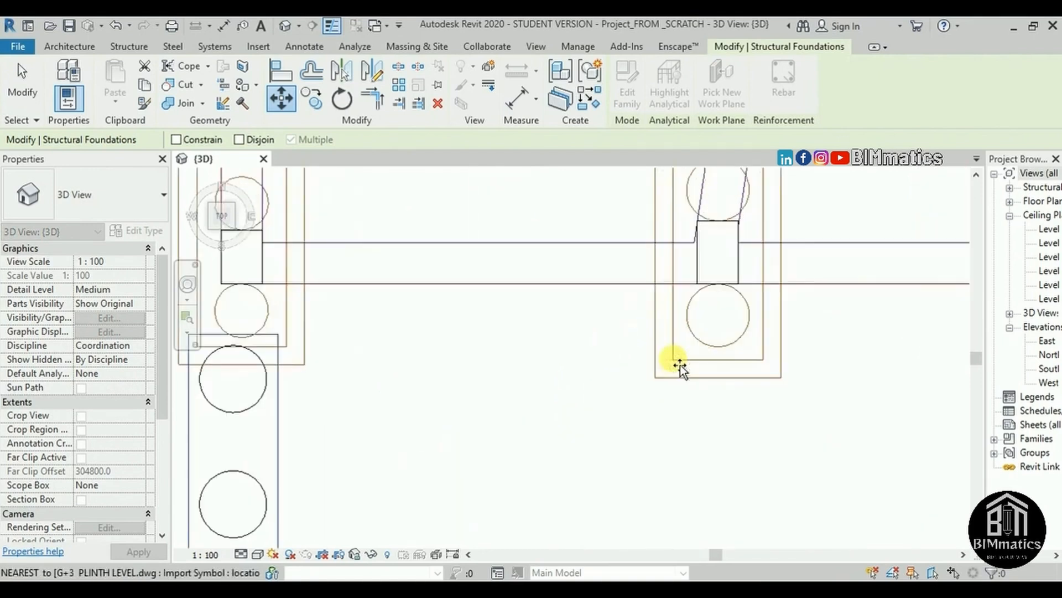
click(674, 363)
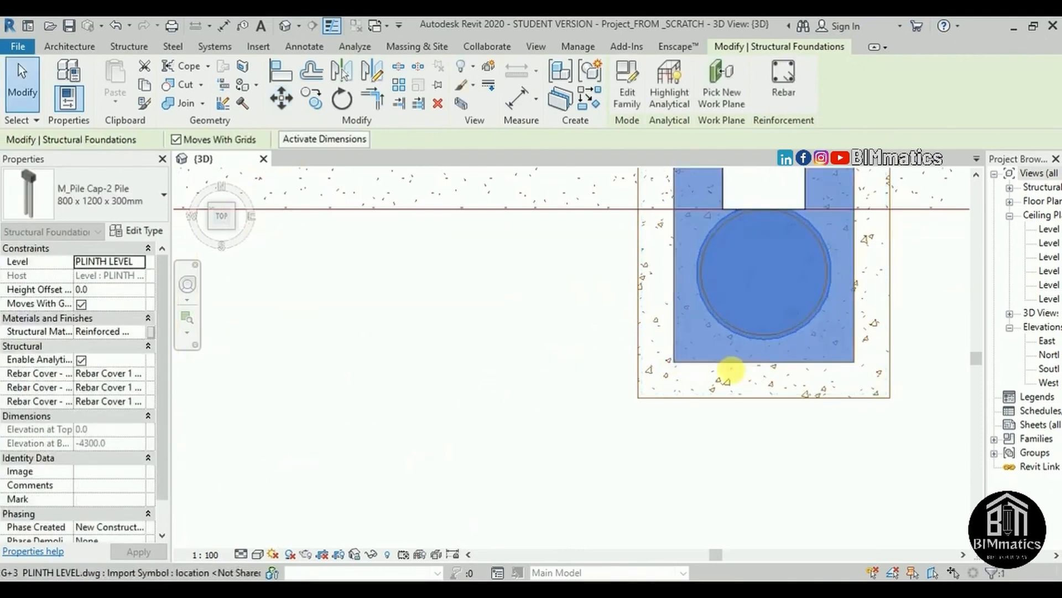
scroll(730, 370, down, 3)
middle_drag(785, 262, 674, 343)
scroll(675, 342, up, 2)
scroll(707, 302, down, 1)
scroll(709, 299, down, 2)
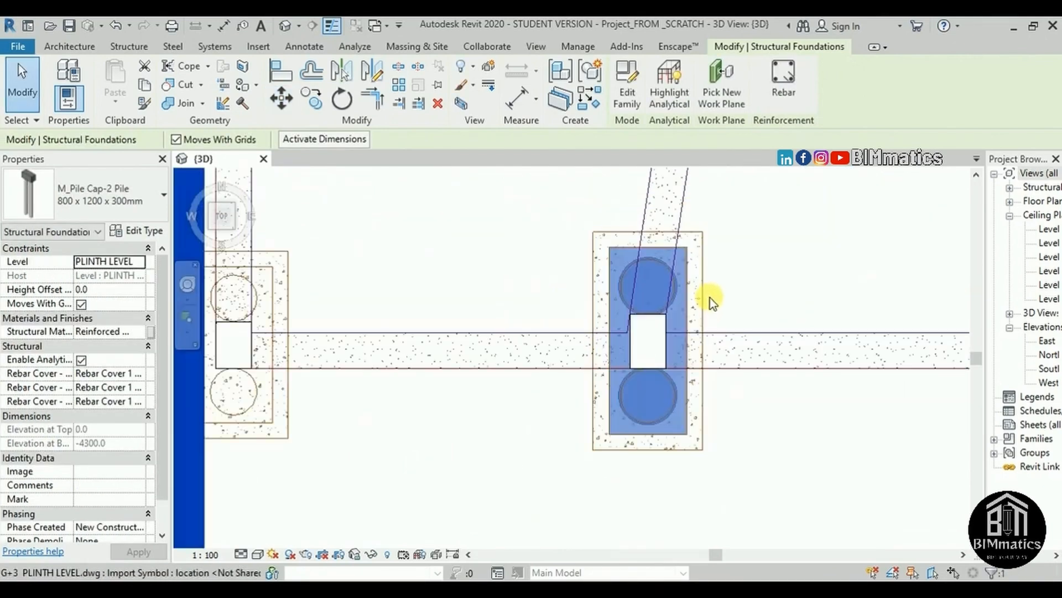
scroll(698, 286, down, 5)
scroll(691, 288, up, 4)
key(Escape)
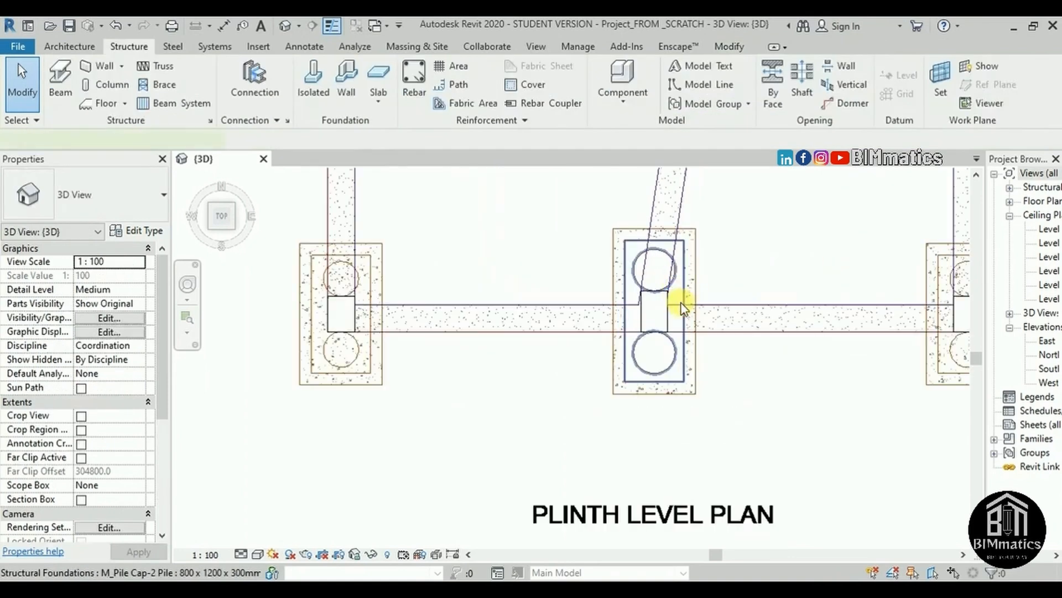
Step: Copy the pile cap by its upper-right corner from the bottom row's middle footing to the centre footing, using multiple-copy mode
click(680, 301)
scroll(680, 327, down, 2)
scroll(675, 322, down, 2)
middle_drag(665, 321, 606, 417)
scroll(597, 407, up, 4)
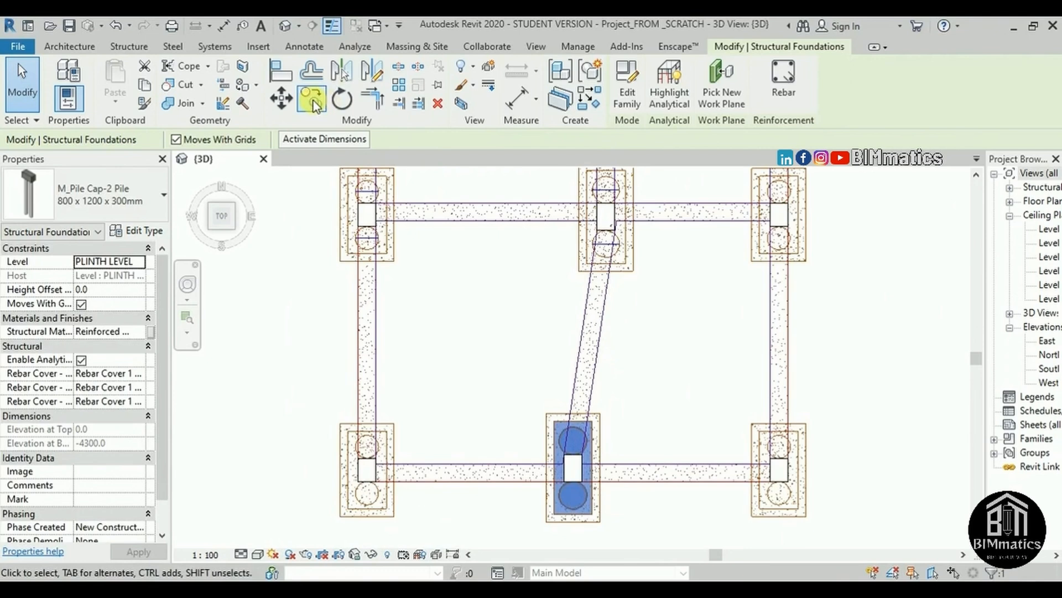
click(313, 102)
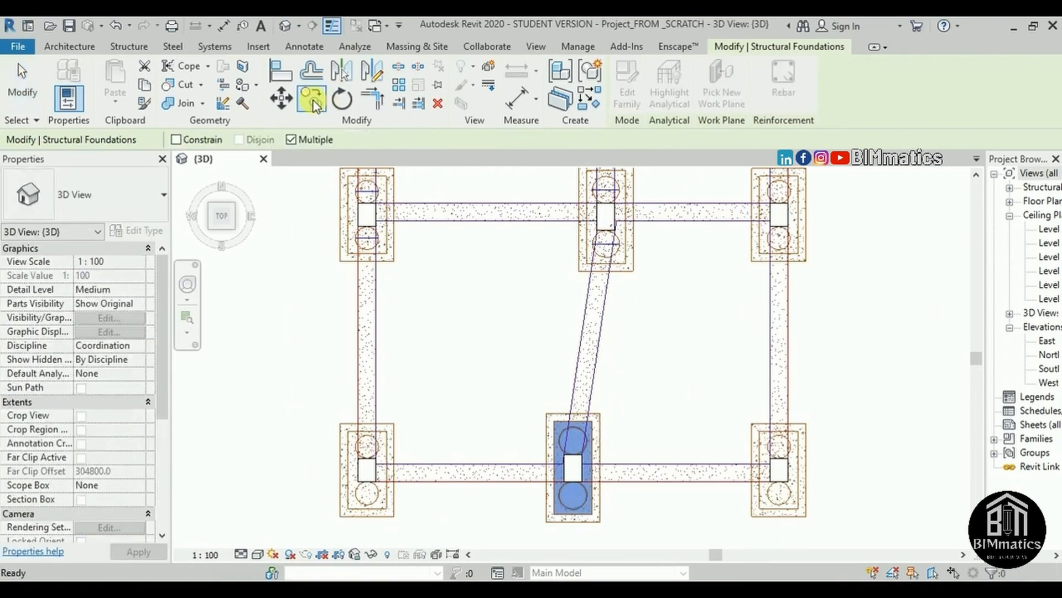
scroll(584, 419, up, 3)
click(602, 424)
scroll(712, 284, down, 5)
scroll(689, 334, up, 3)
scroll(690, 339, up, 5)
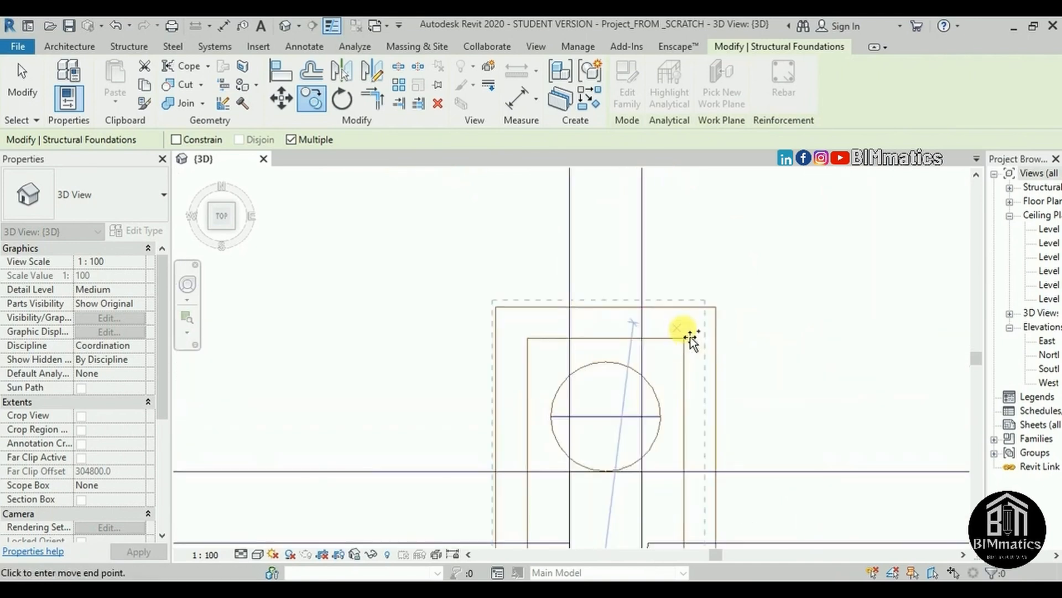
scroll(691, 340, down, 5)
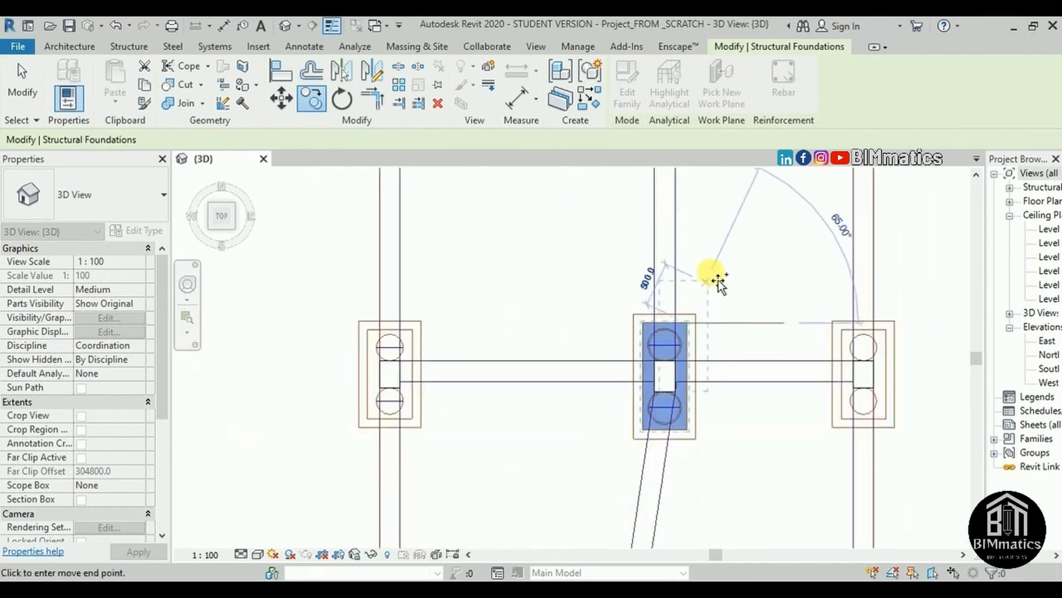
Step: Place another copy of the pile cap on the top row's middle footing and finish copying
scroll(688, 321, up, 3)
click(693, 307)
scroll(617, 293, down, 5)
scroll(447, 308, up, 5)
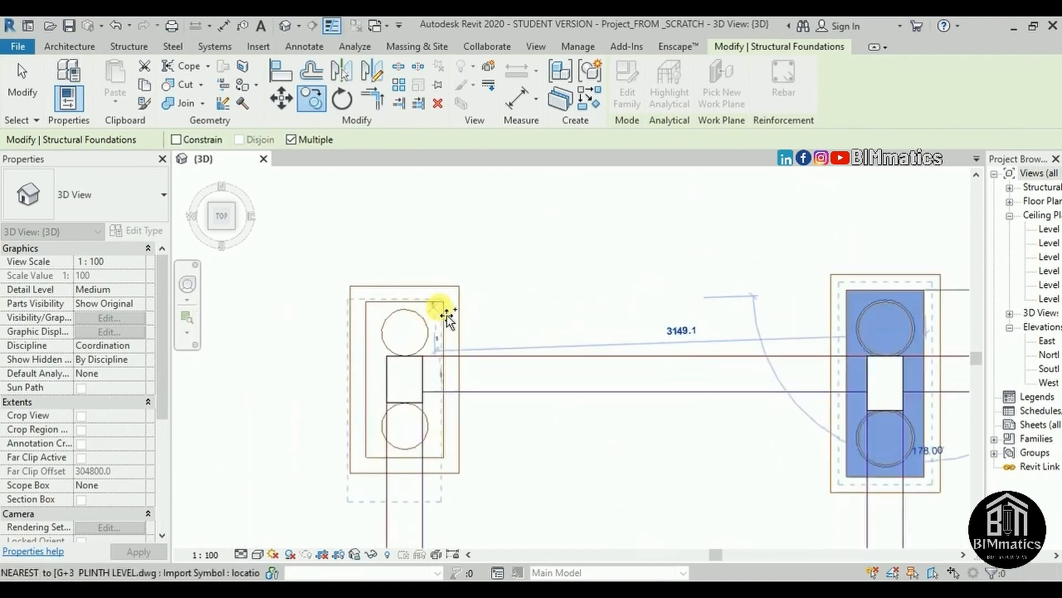
key(Escape)
scroll(581, 343, down, 4)
middle_drag(593, 386, 615, 281)
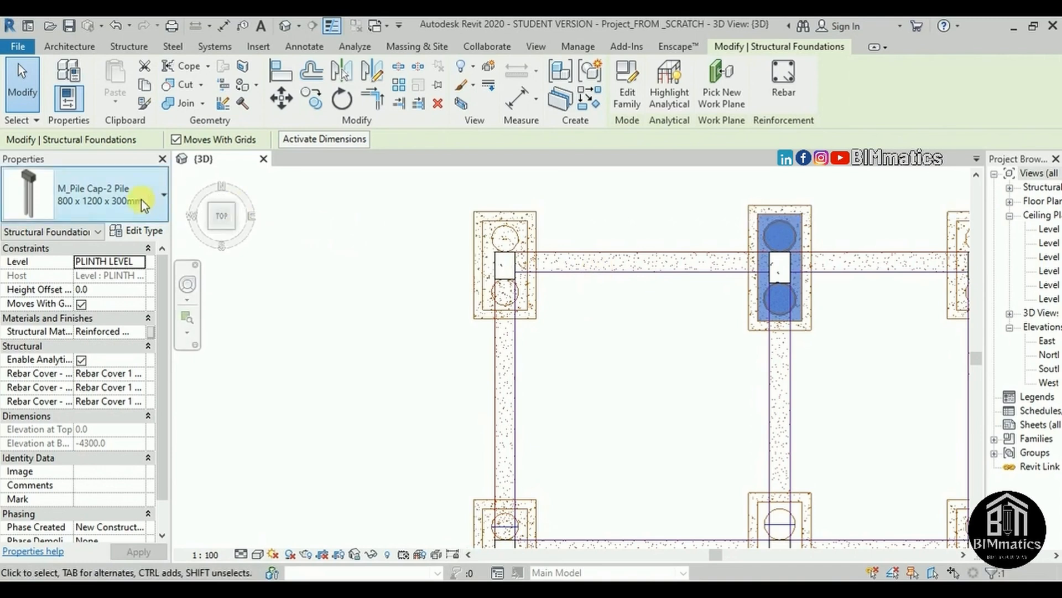
Step: Place another isolated M_Pile Cap-2 Pile 800 x 1200 x 300mm foundation in the open space beside the top-left footing
click(120, 48)
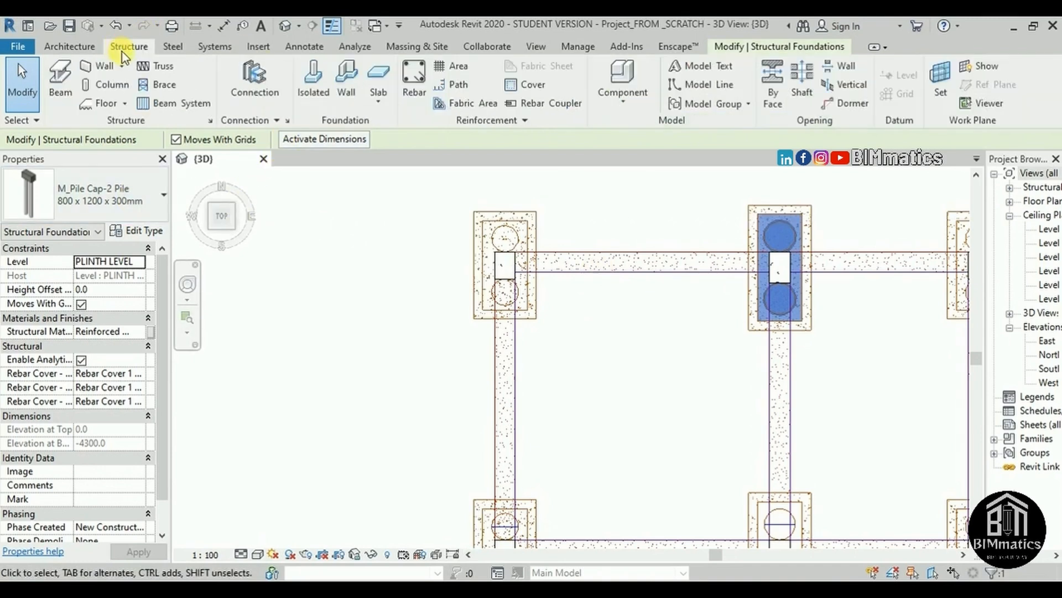
click(324, 86)
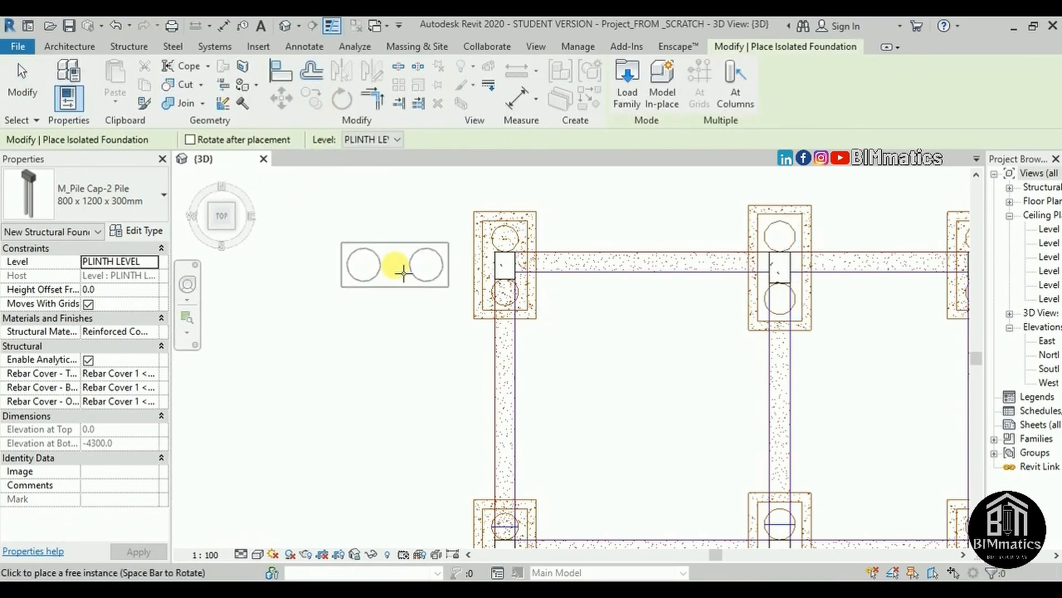
click(403, 272)
key(Escape)
key(Escape)
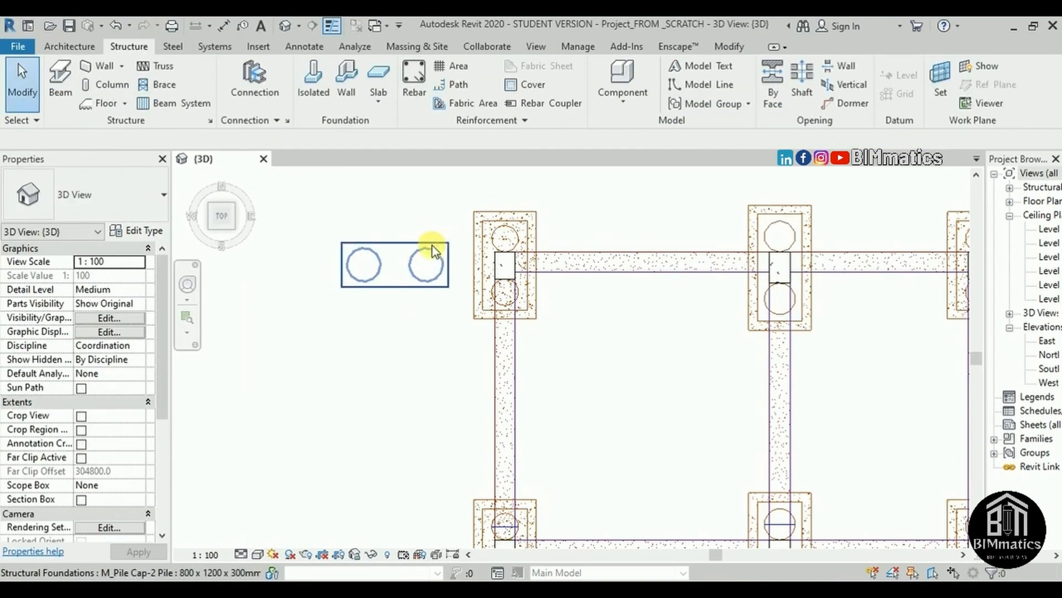
Step: Duplicate the new pile cap's type as 500 x 1000 x 300mm and set its width to 1000
click(432, 245)
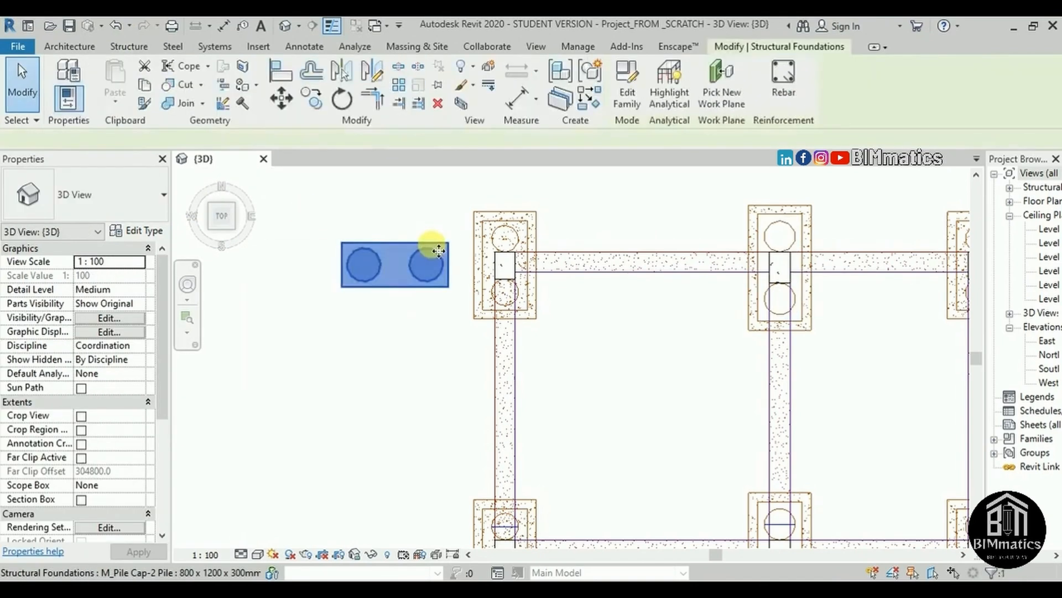
click(127, 231)
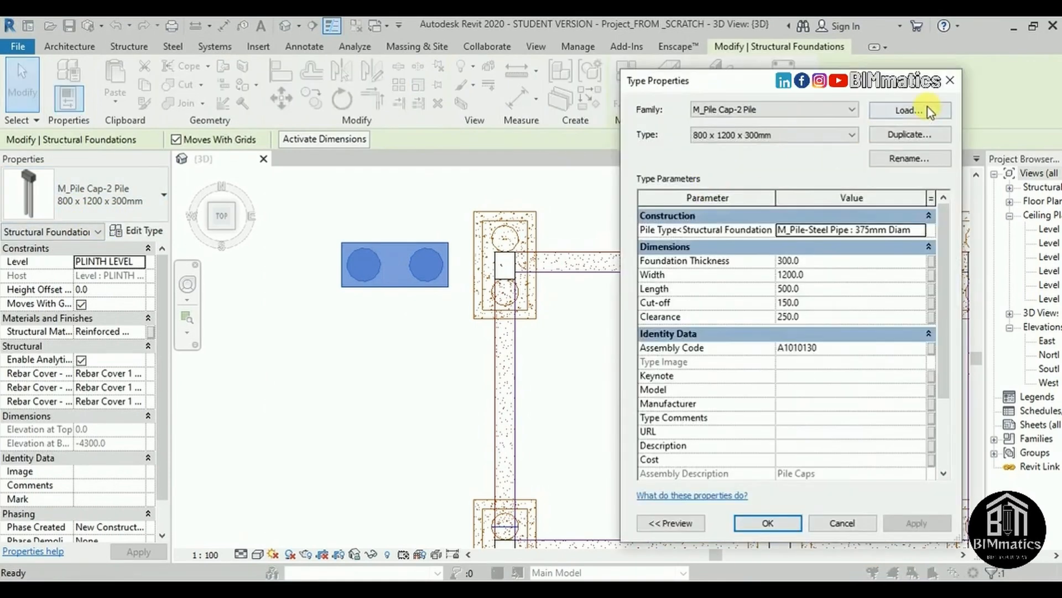
click(910, 135)
click(819, 304)
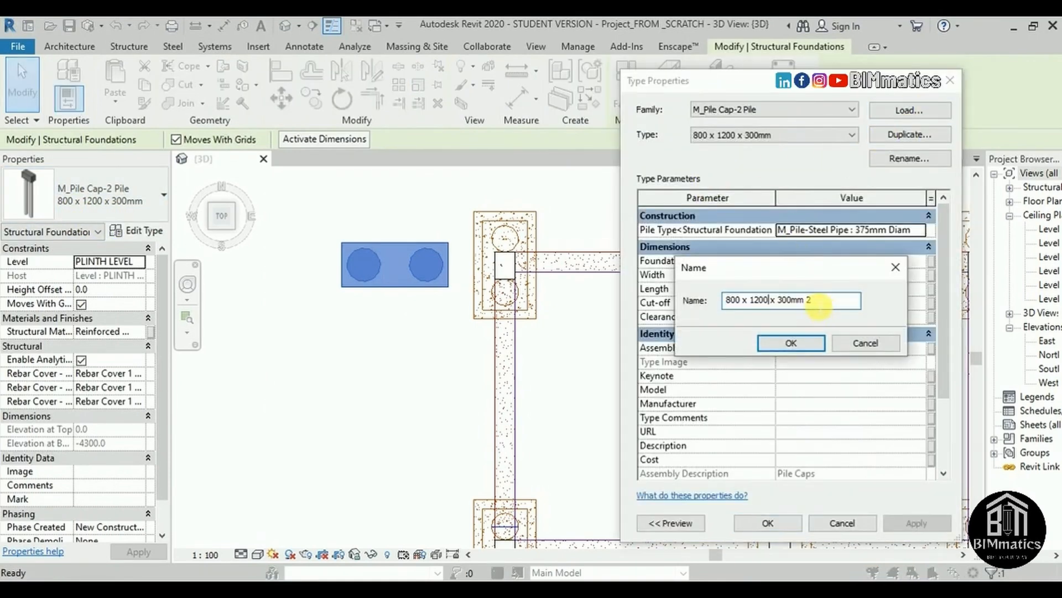
key(BackSpace)
key(BackSpace)
text(00)
key(BackSpace)
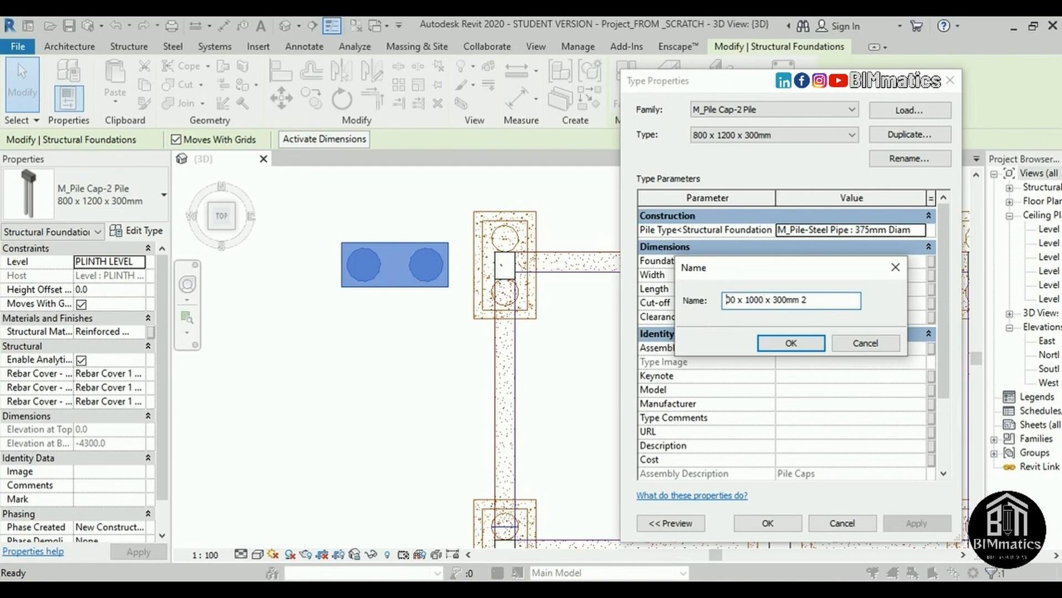
text(5)
click(791, 343)
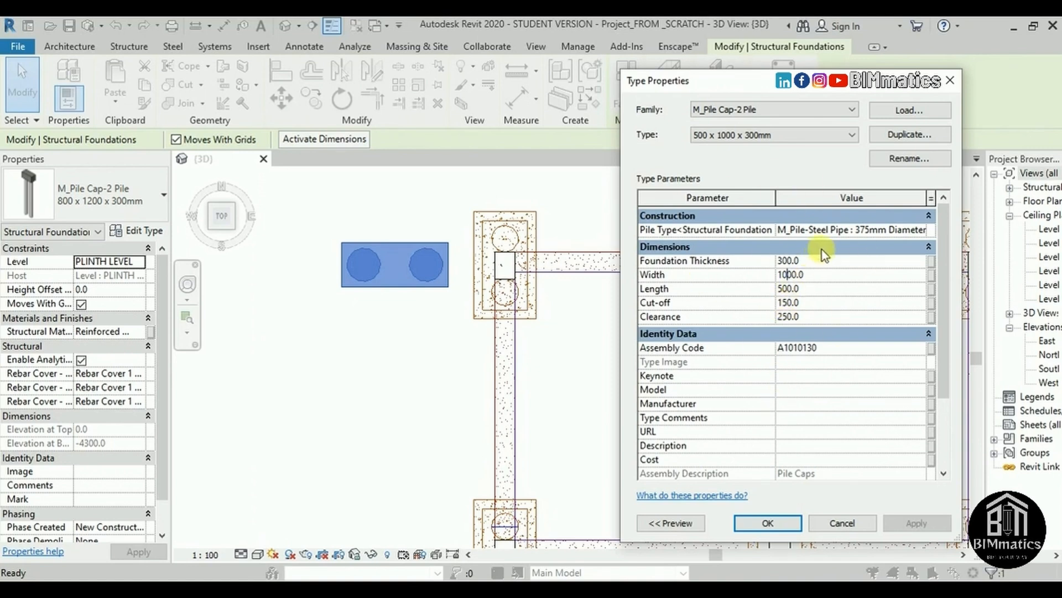
click(784, 519)
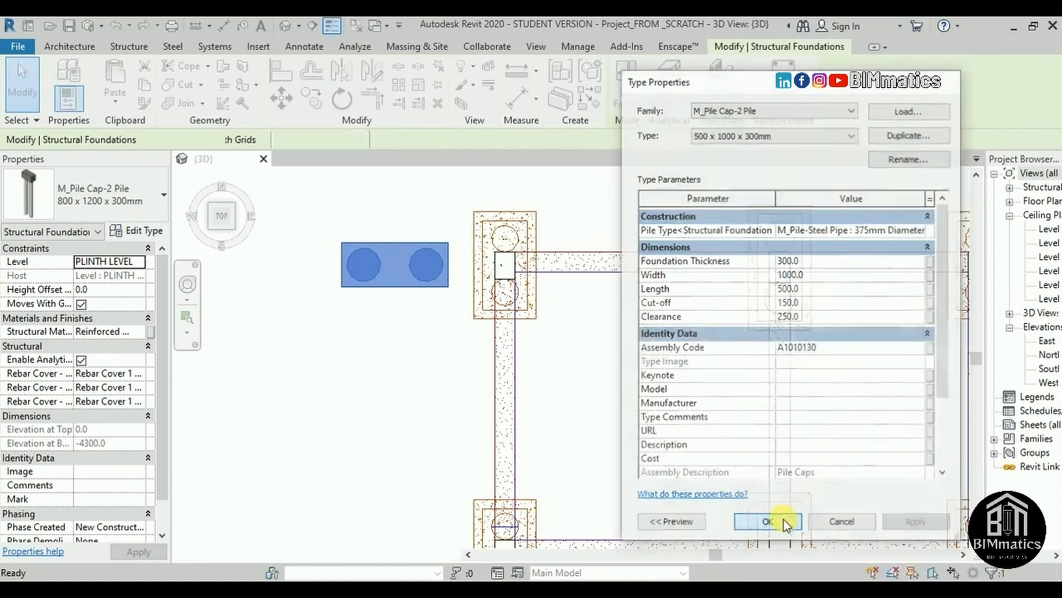
click(418, 339)
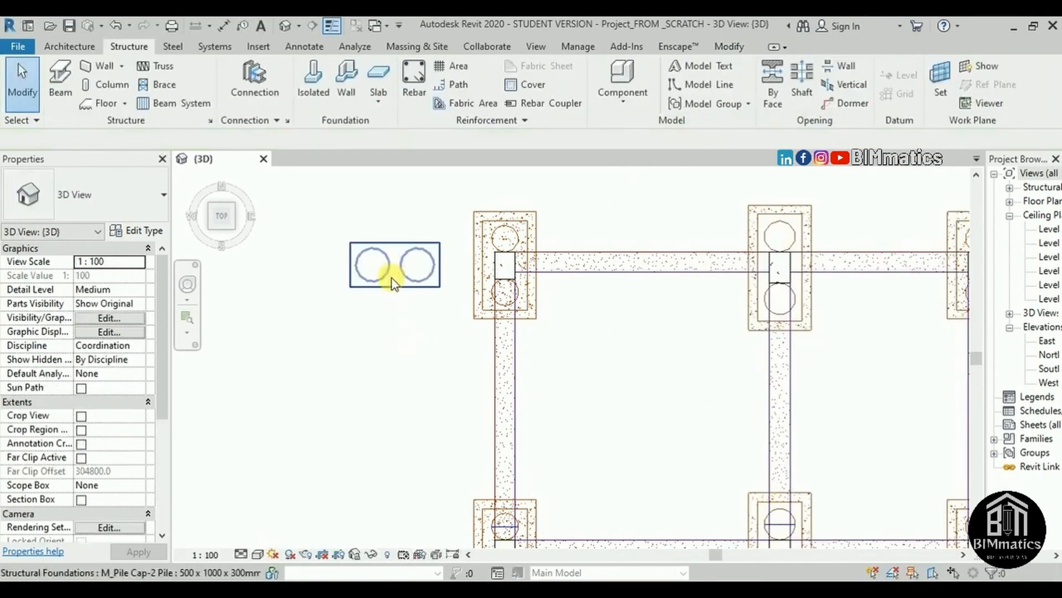
Step: Rotate the new 500 x 1000 x 300mm pile cap beside the top-left footing by 90 degrees
click(395, 282)
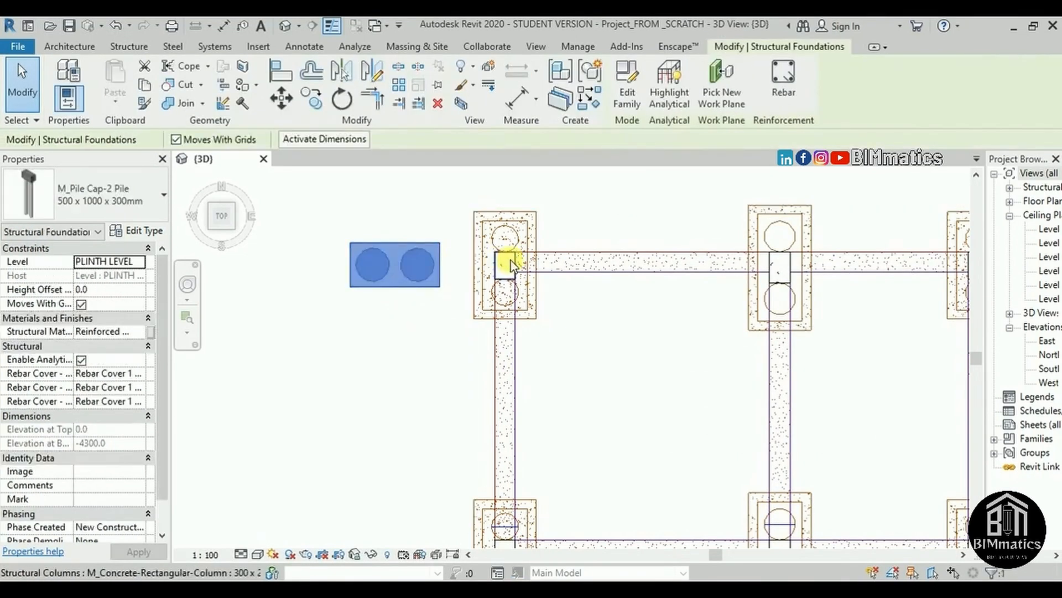
key(space)
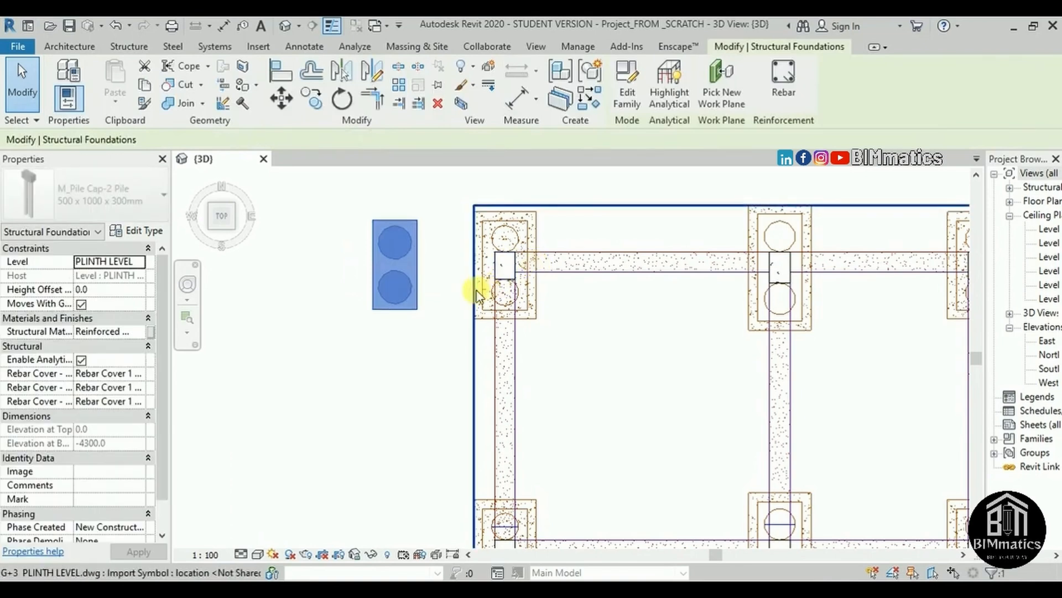
scroll(477, 290, down, 2)
Step: Move the pile cap by its lower-right corner onto the matching inner corner of the top-left footing in the imported plan
click(280, 97)
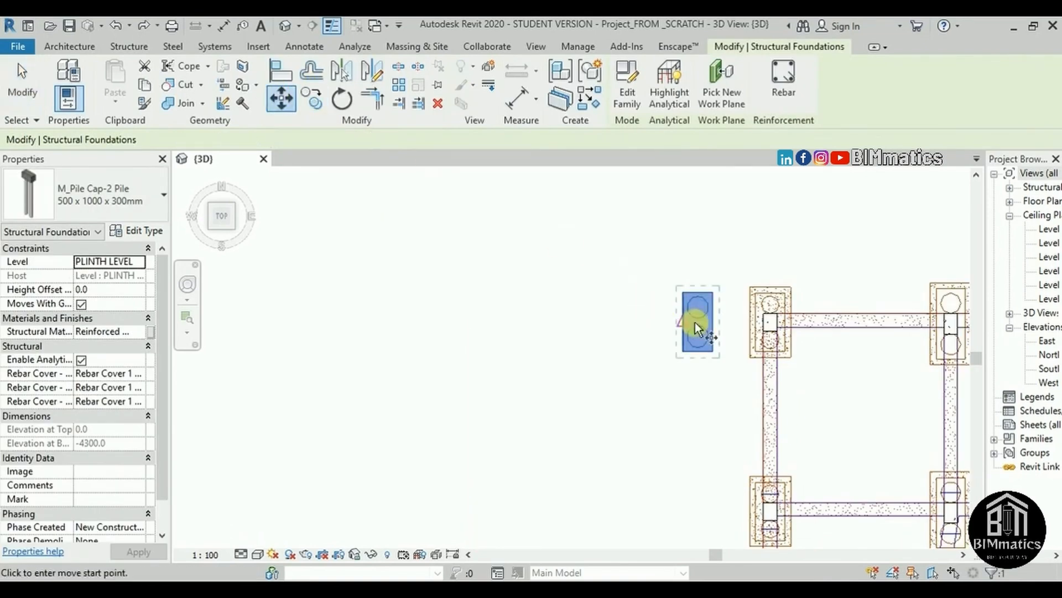
scroll(698, 332, up, 4)
click(702, 364)
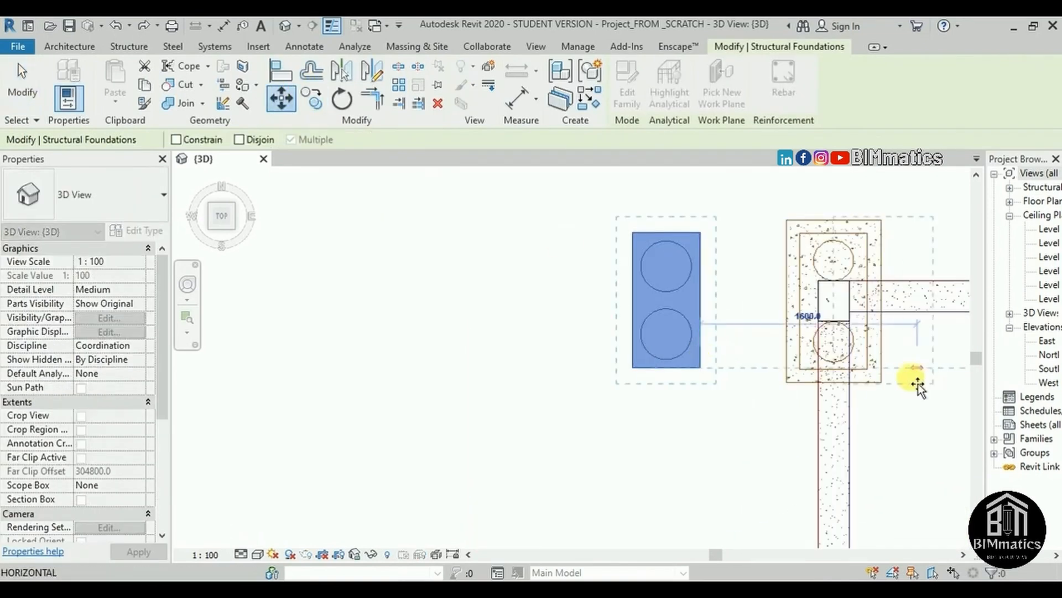
scroll(856, 374, up, 4)
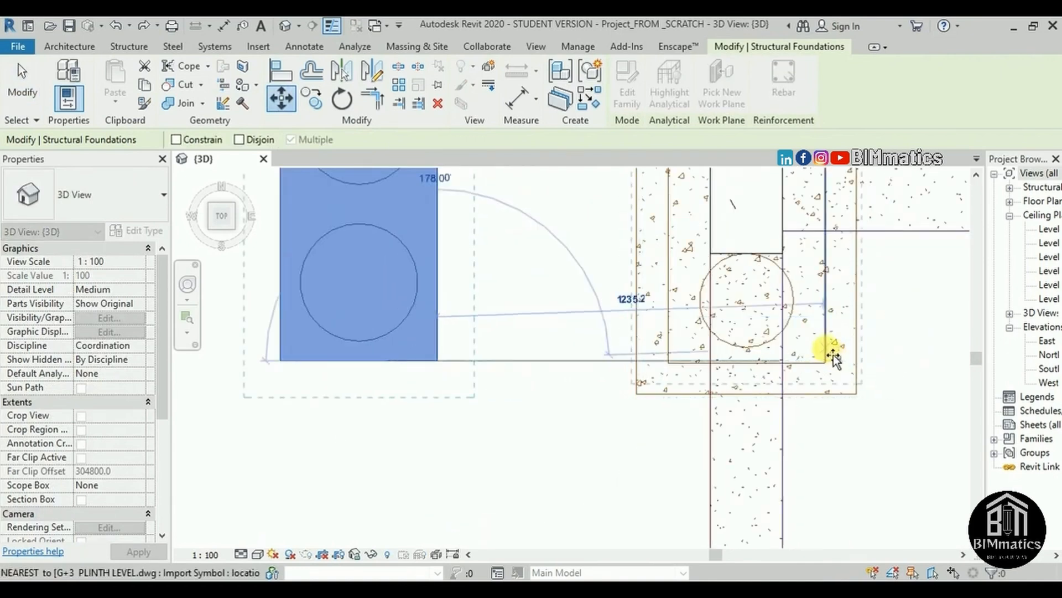
scroll(830, 379, up, 4)
scroll(832, 387, up, 3)
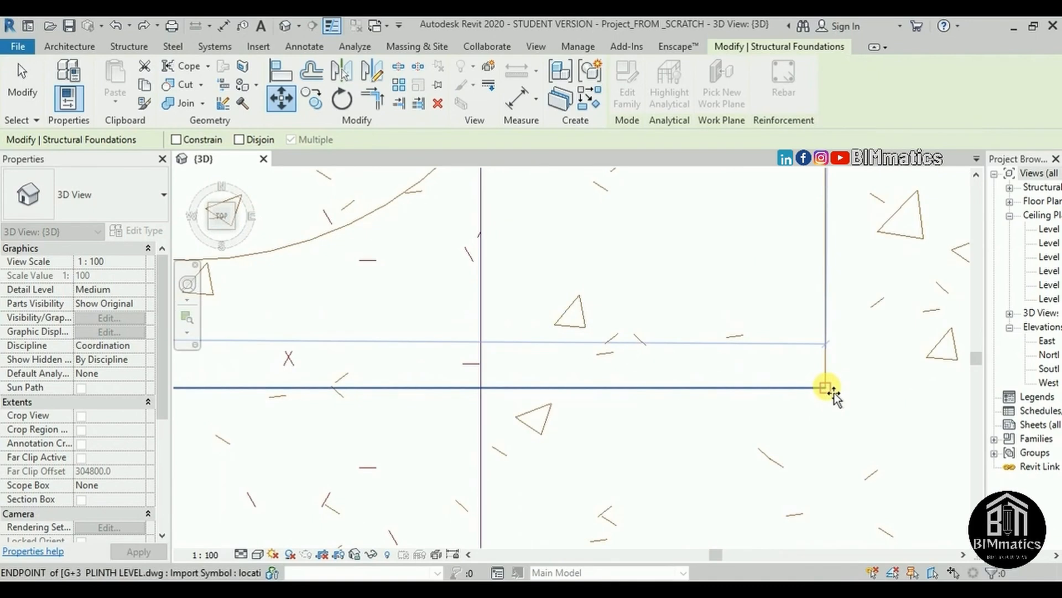
click(828, 387)
scroll(856, 387, down, 9)
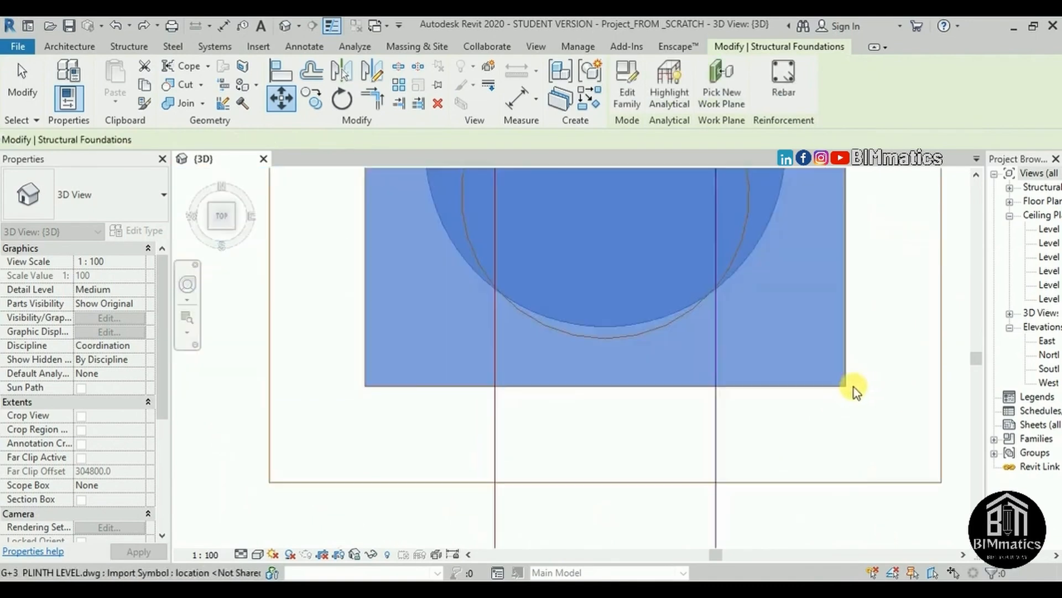
scroll(877, 327, up, 2)
scroll(874, 319, up, 4)
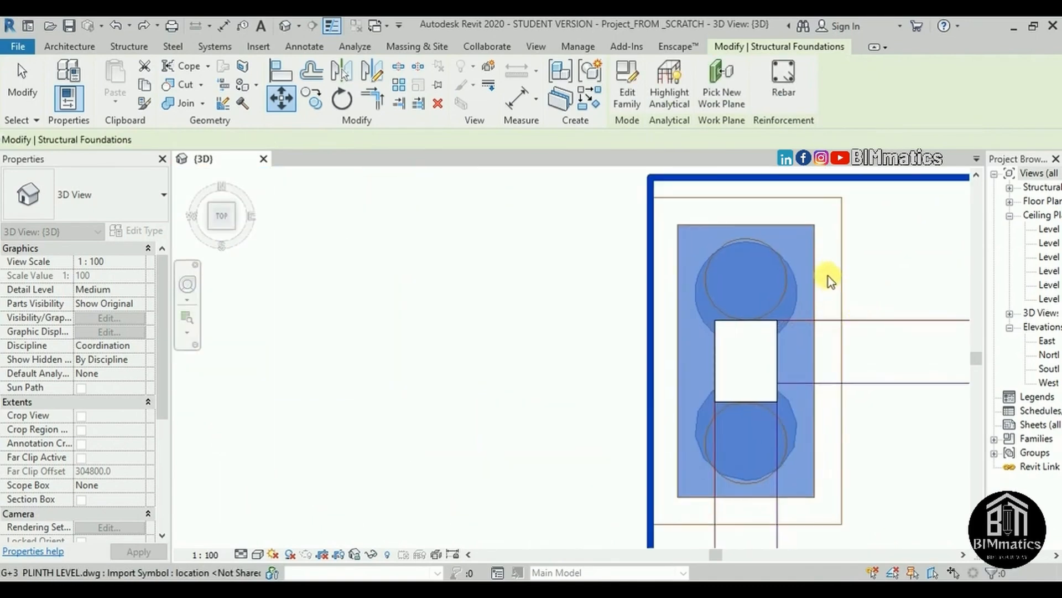
key(Escape)
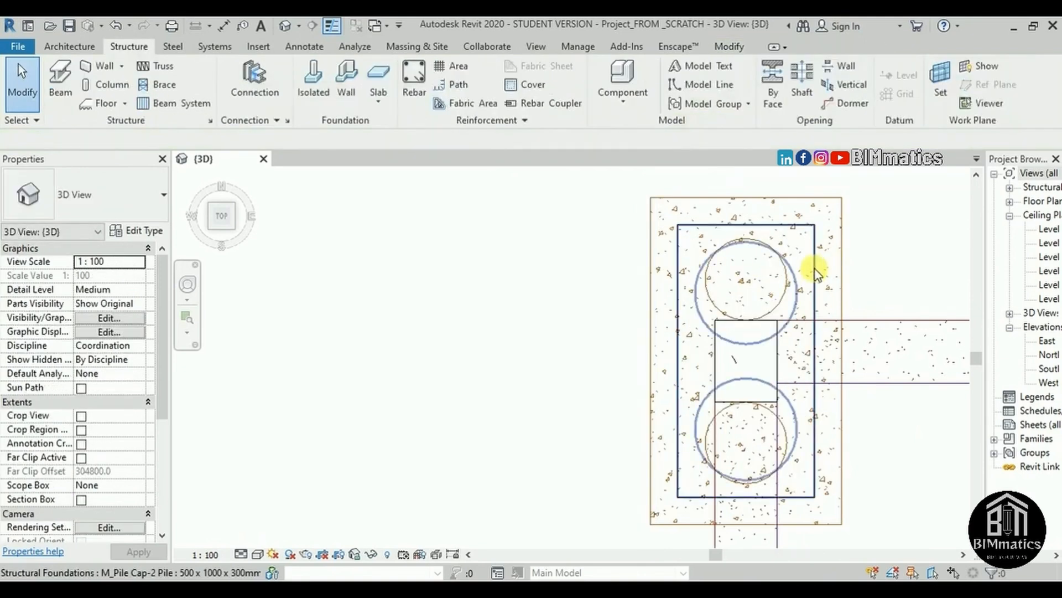
Step: Change the pile type of the 500 x 1000 x 300mm pile cap to M_Pile-Steel Pipe : 300mm Diameter
click(814, 269)
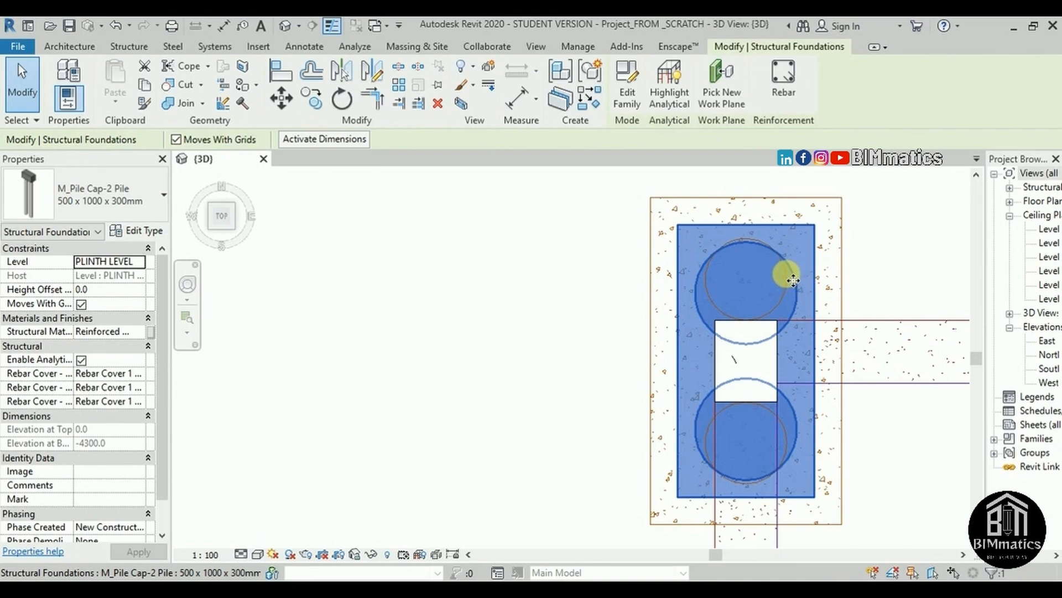
click(145, 233)
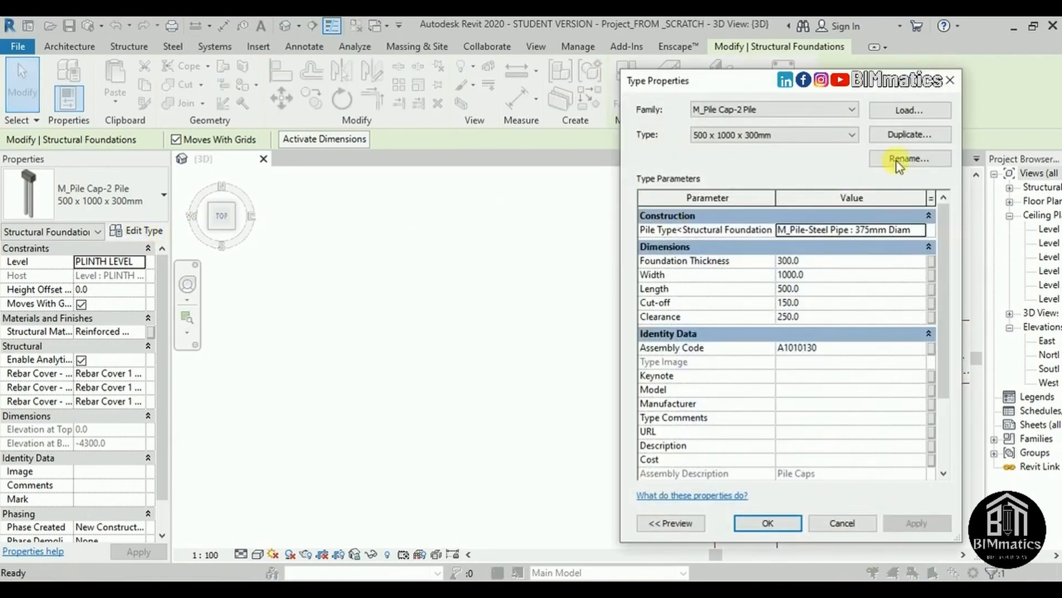
click(906, 231)
click(875, 256)
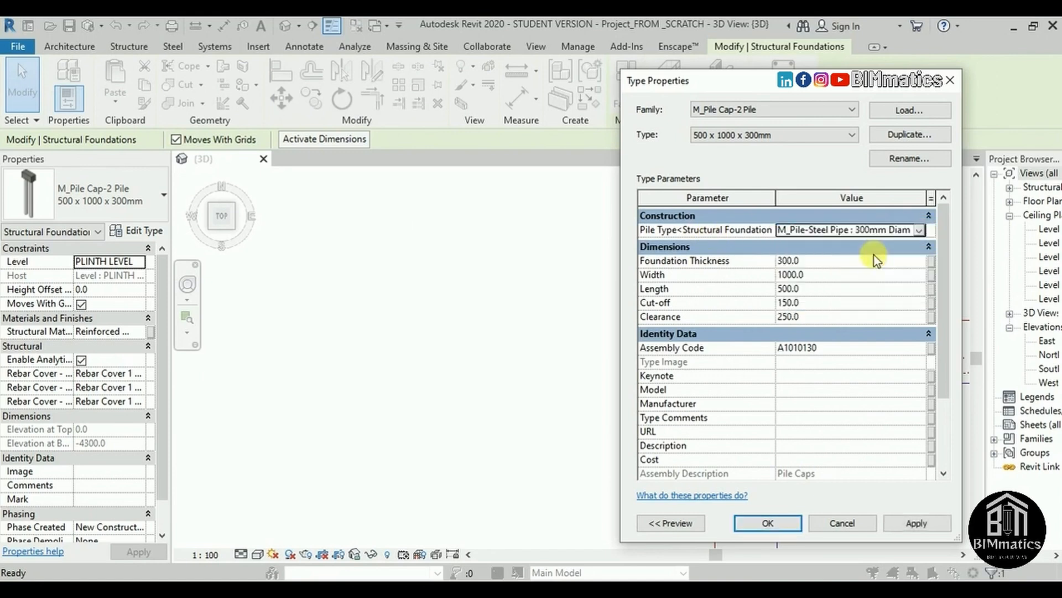
click(902, 521)
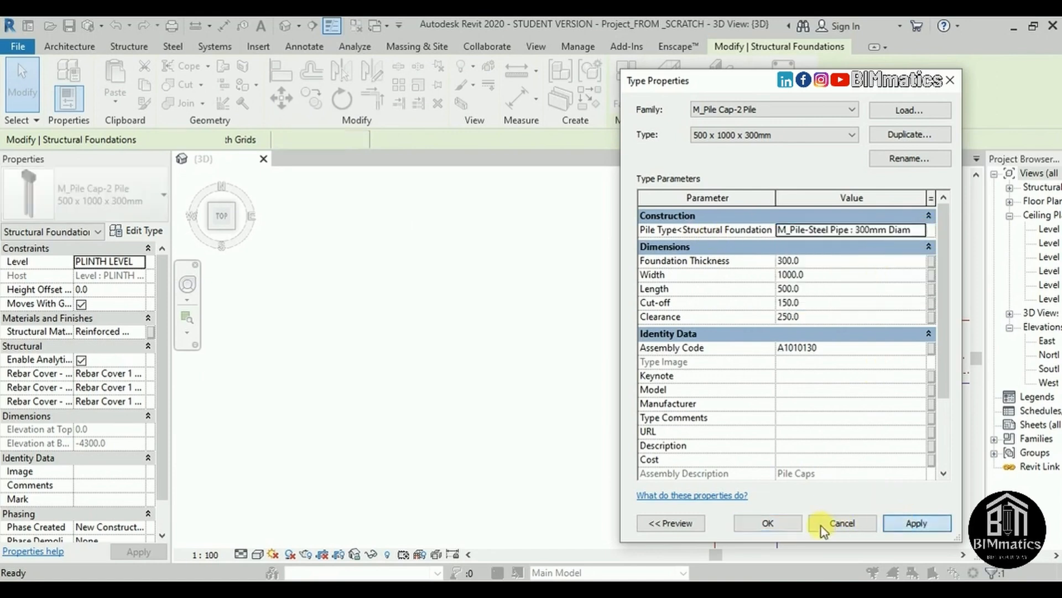
click(769, 523)
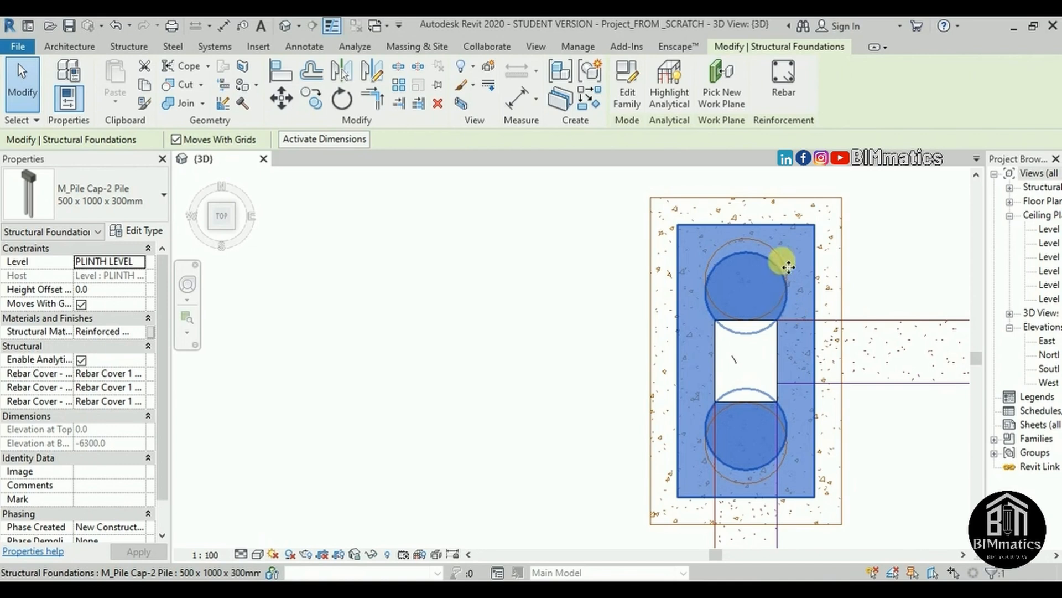
Step: Set the Clearance of the 500 x 1000 x 300mm pile cap type to 200
click(145, 232)
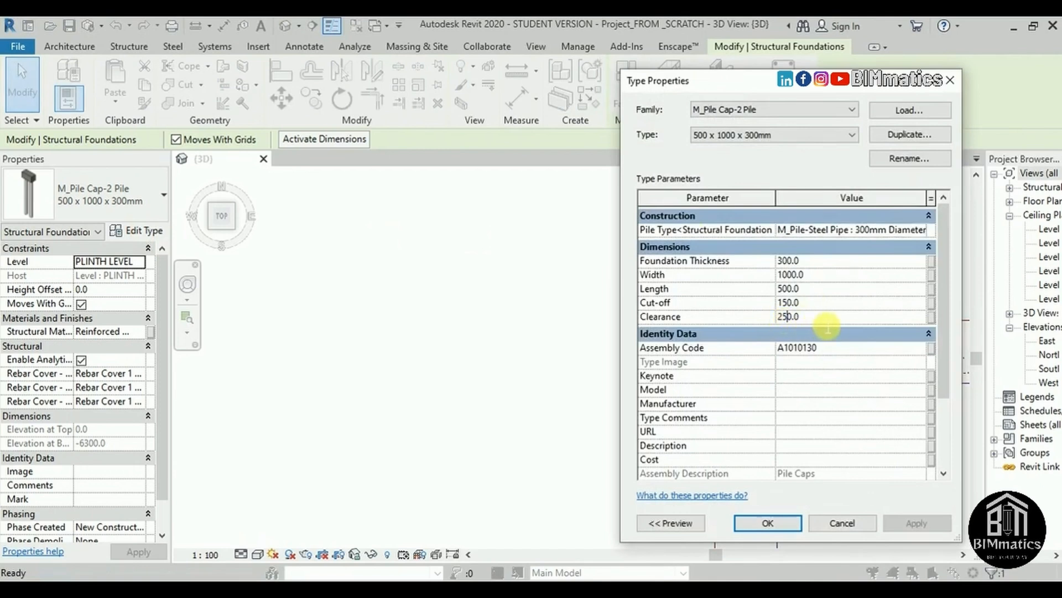
key(BackSpace)
text(0)
click(769, 523)
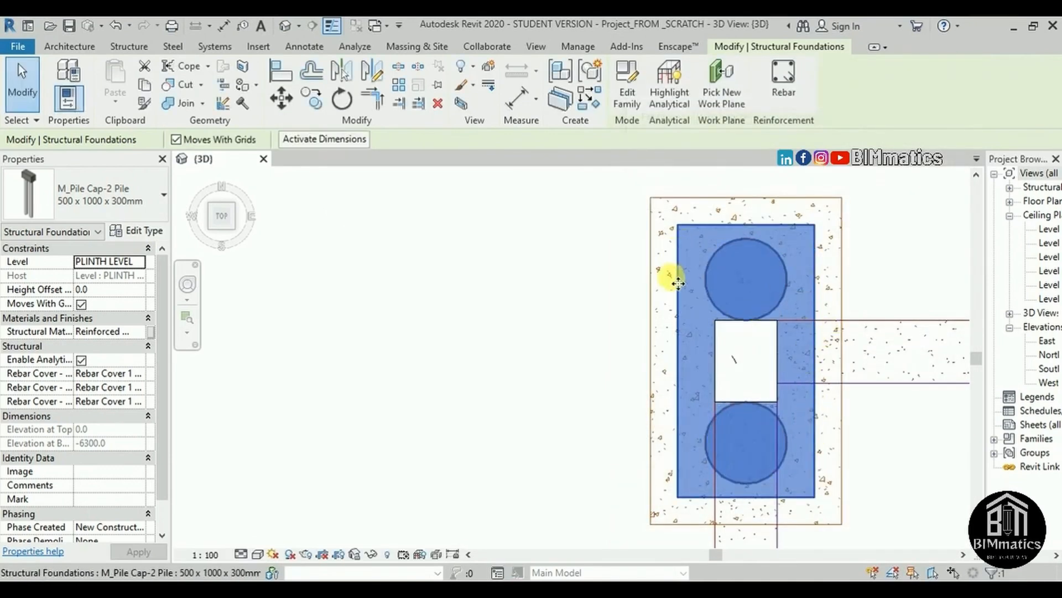
click(570, 287)
scroll(569, 287, down, 3)
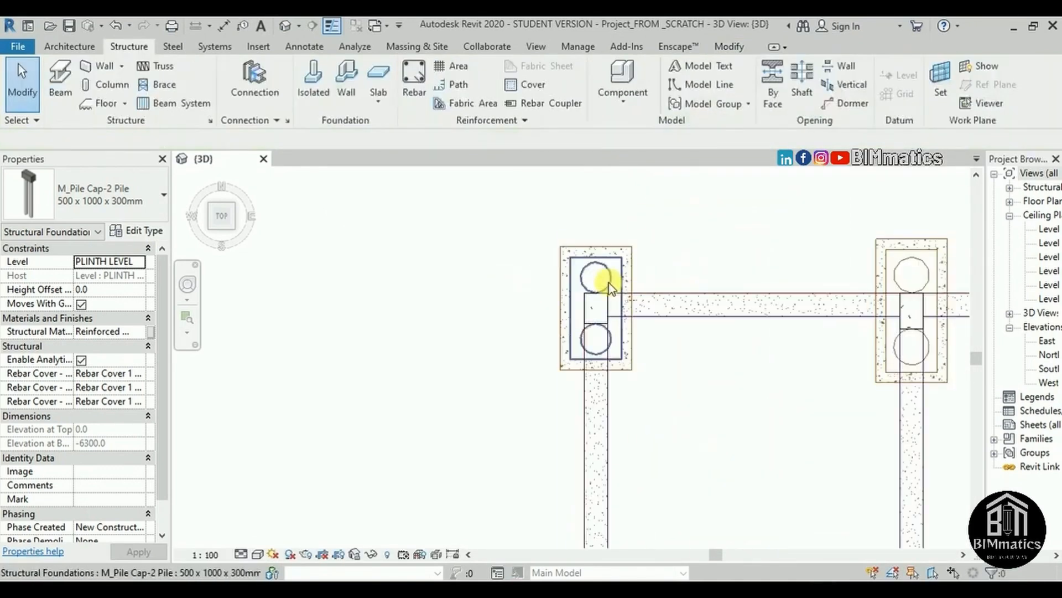
Step: Copy the top-left pile cap by its upper-left corner onto the left column's middle and bottom footings, using multiple-copy mode
click(609, 284)
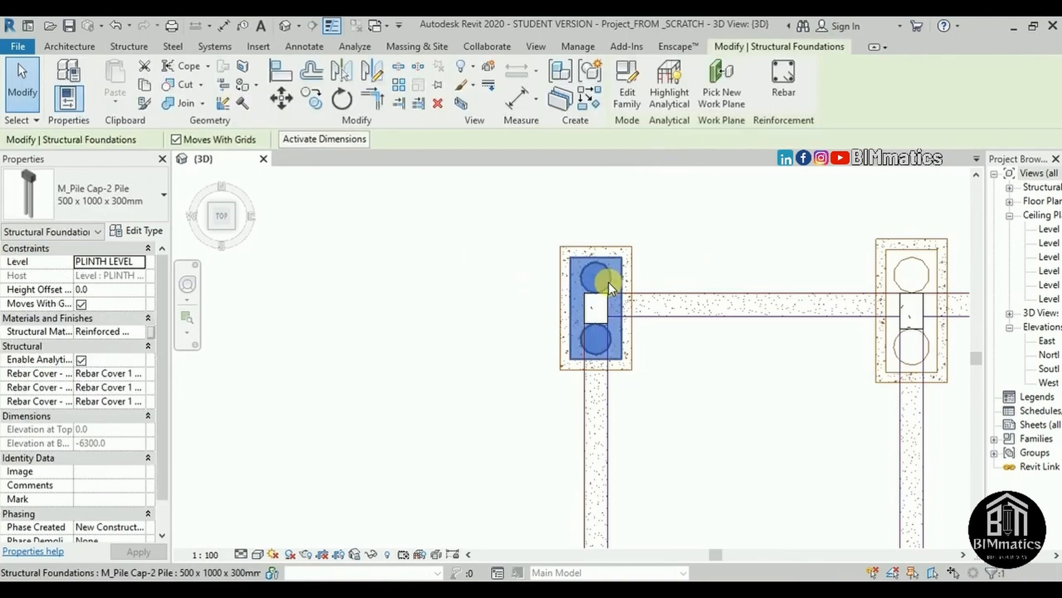
click(310, 99)
click(572, 260)
scroll(613, 211, down, 5)
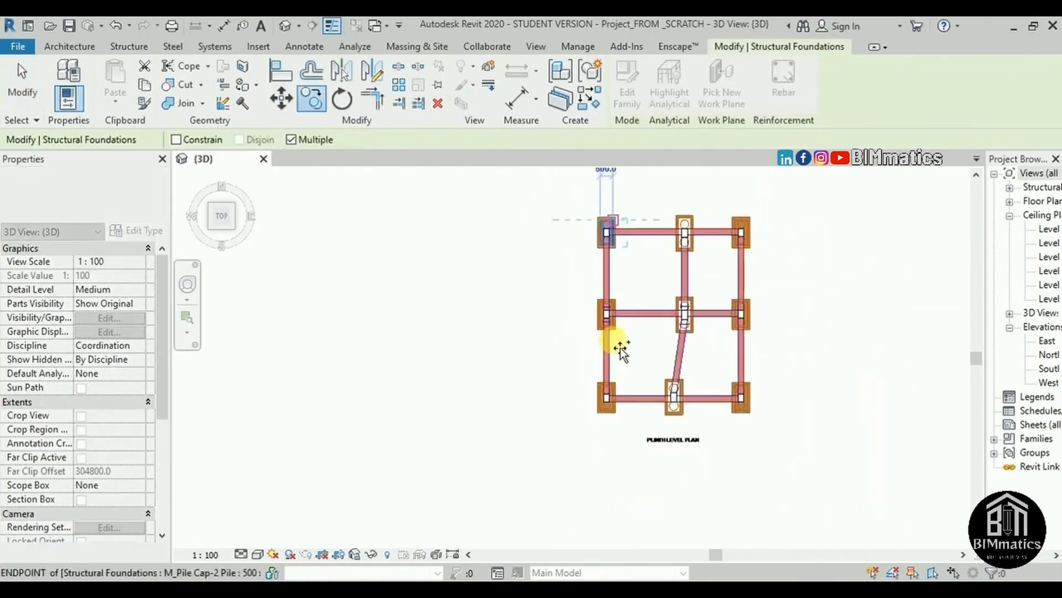
scroll(602, 288, up, 6)
click(597, 251)
scroll(598, 202, down, 3)
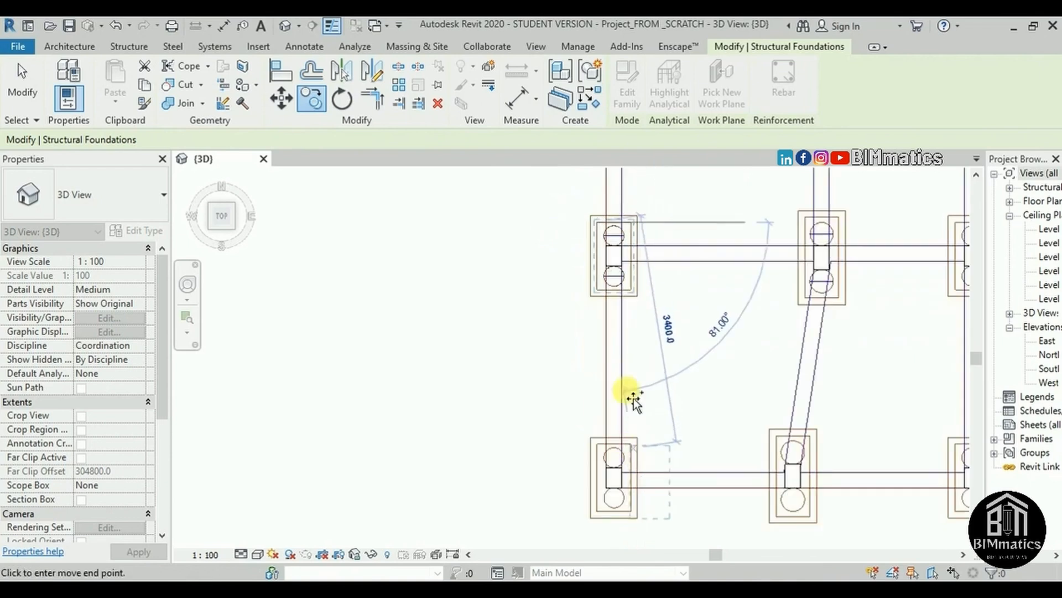
scroll(606, 445, up, 4)
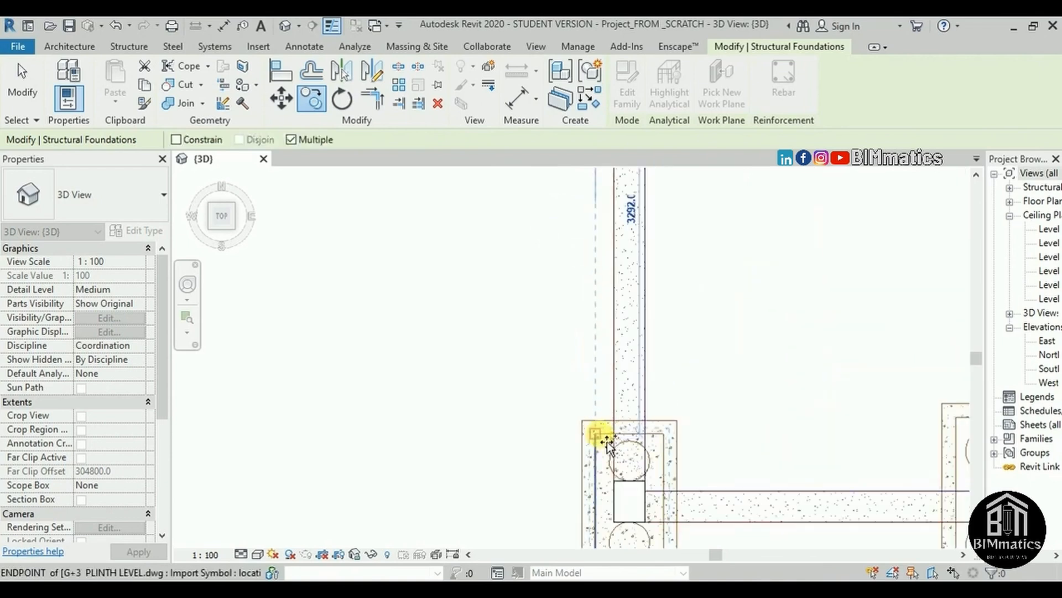
click(607, 443)
scroll(594, 343, down, 6)
Step: Place further copies of the pile cap on the bottom-right and middle-right footings, aligned to their inner upper-left corners
scroll(916, 371, up, 3)
middle_drag(912, 373, 799, 364)
scroll(797, 364, up, 1)
click(782, 355)
scroll(830, 354, down, 1)
scroll(848, 355, down, 5)
middle_drag(836, 206, 787, 277)
scroll(782, 273, up, 4)
click(762, 289)
Step: Place the last copy of the pile cap on the top-right footing and finish copying
scroll(823, 287, down, 6)
middle_drag(806, 191, 785, 274)
scroll(785, 274, up, 1)
scroll(781, 267, up, 5)
click(768, 259)
scroll(808, 268, down, 9)
key(Escape)
key(Escape)
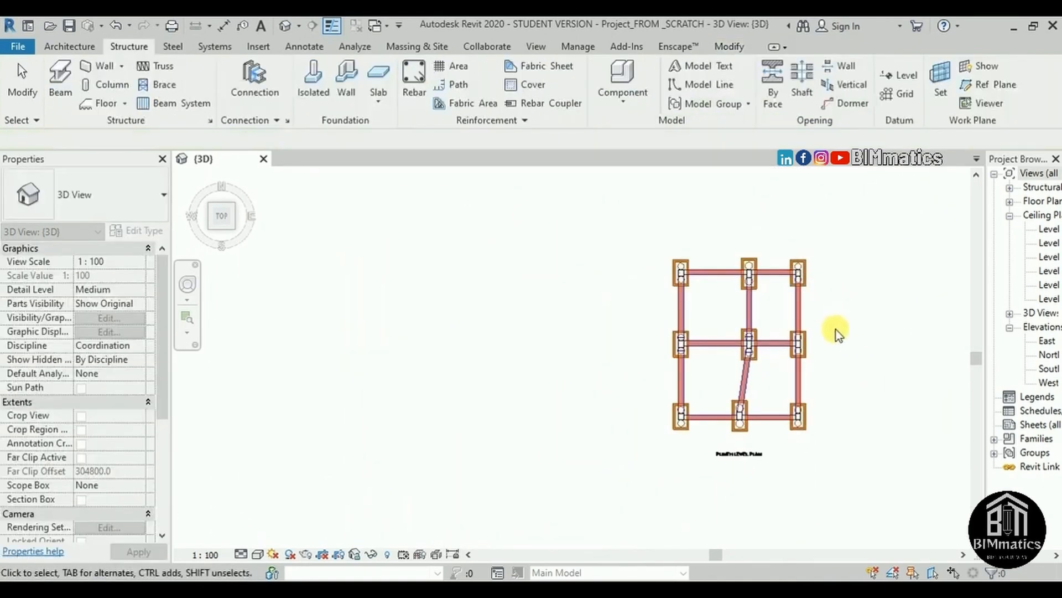
Step: Show the columns and pile foundations in a tilted 3D view with the Consistent Colors visual style
scroll(761, 311, down, 2)
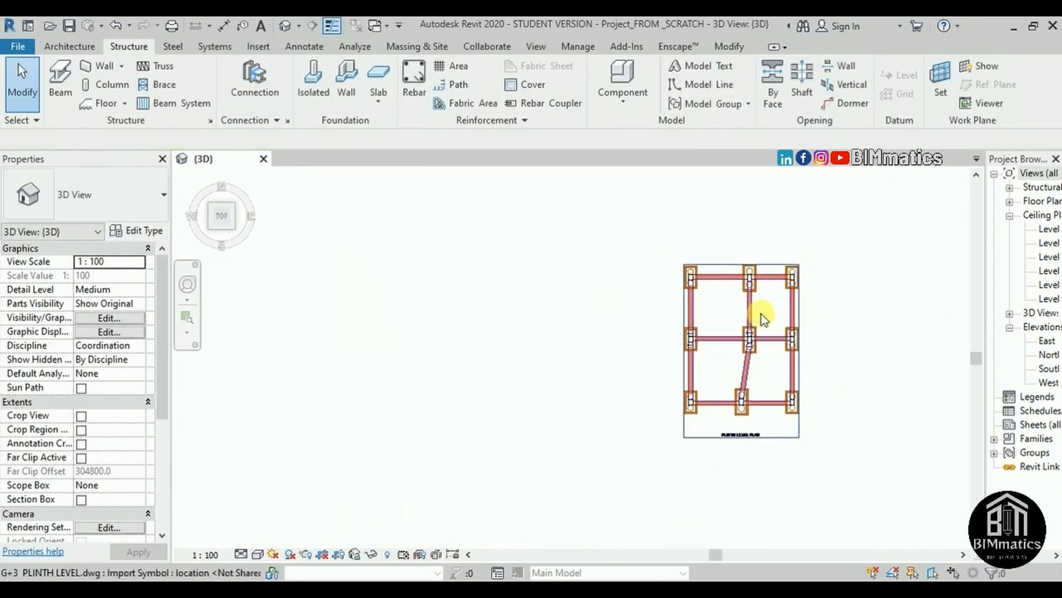
shift+middle_drag(835, 398, 747, 228)
scroll(802, 430, up, 4)
scroll(803, 429, down, 3)
shift+middle_drag(794, 457, 735, 373)
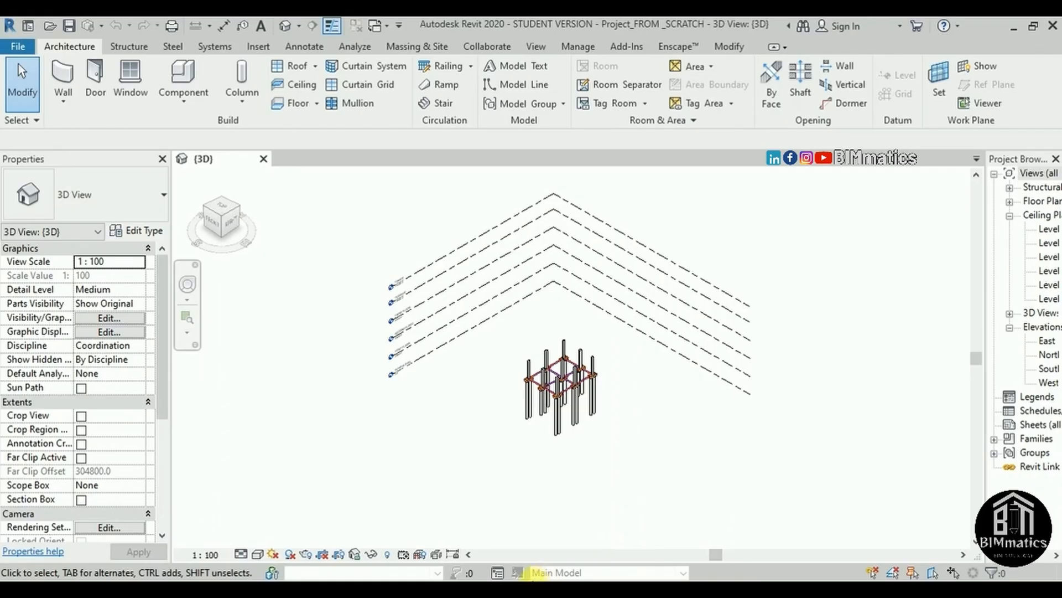
scroll(536, 484, up, 5)
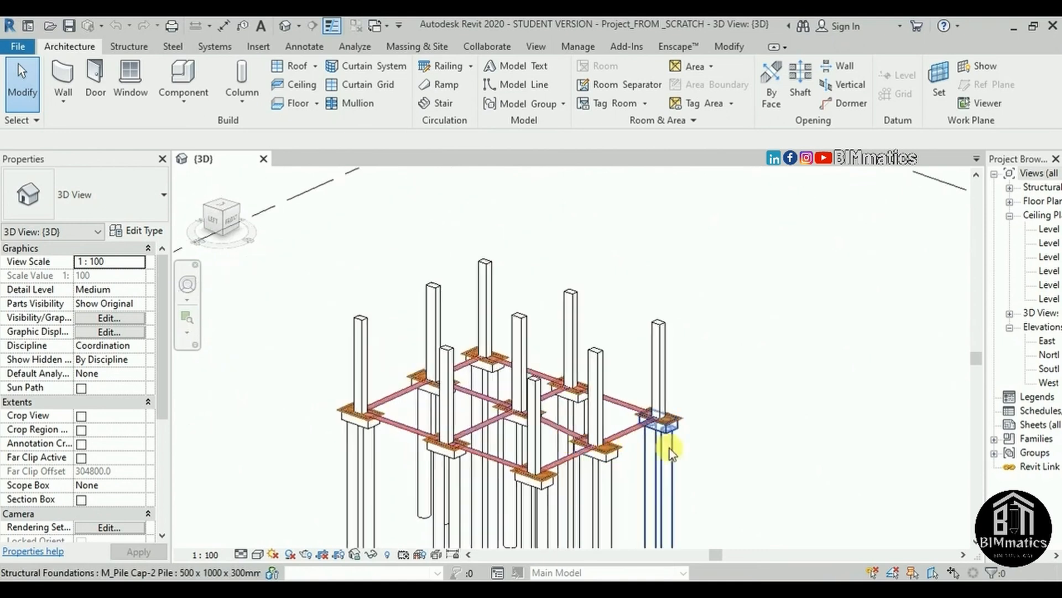
click(257, 554)
click(288, 505)
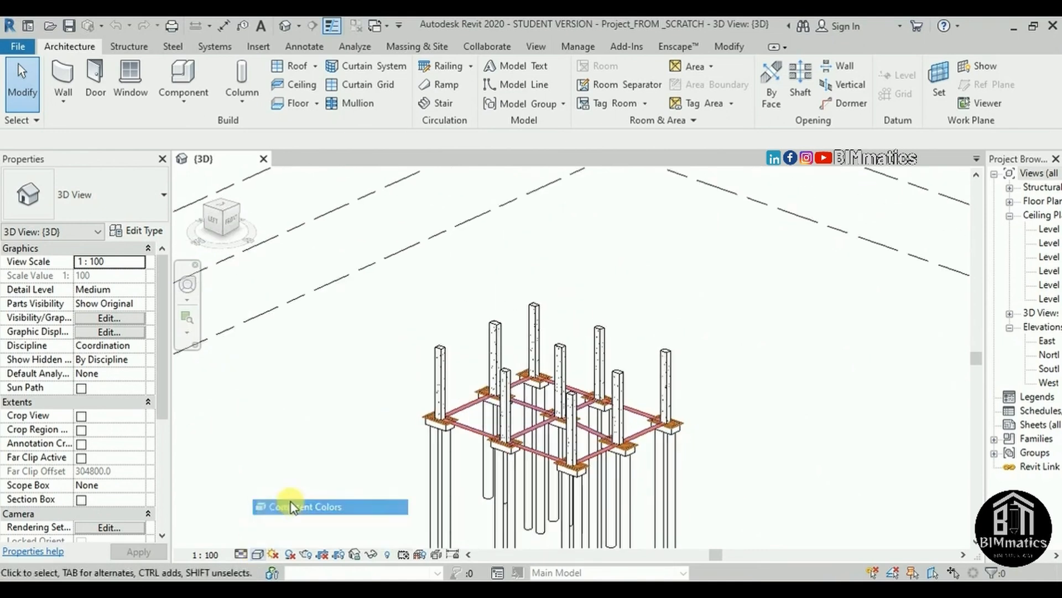
shift+middle_drag(764, 487, 553, 470)
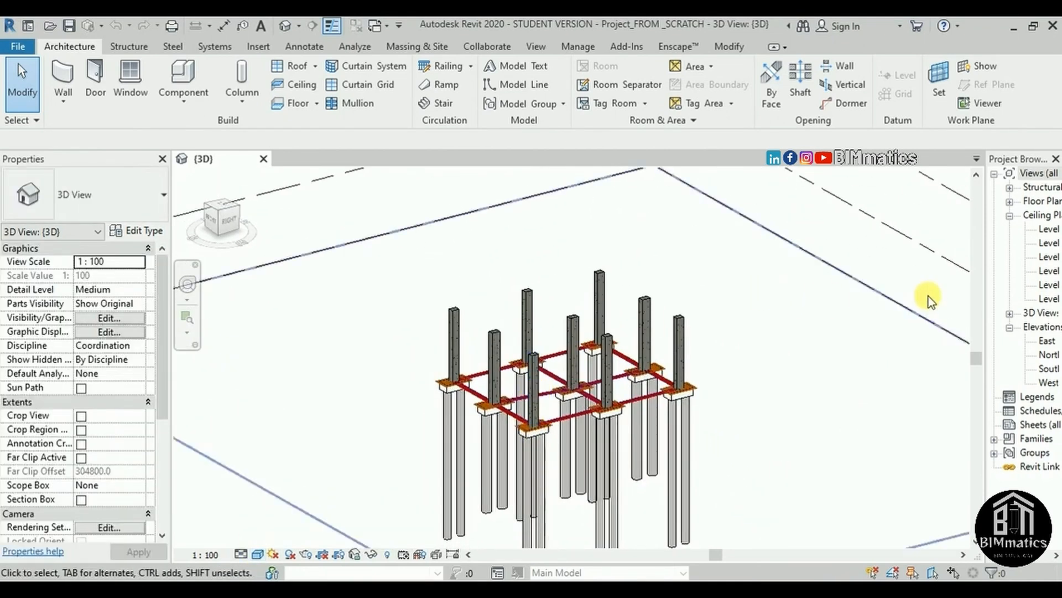
Step: Widen the Project Browser and open the PLINTH LEVEL floor plan, framing the footings and plinth beams
drag(993, 300, 940, 291)
click(969, 202)
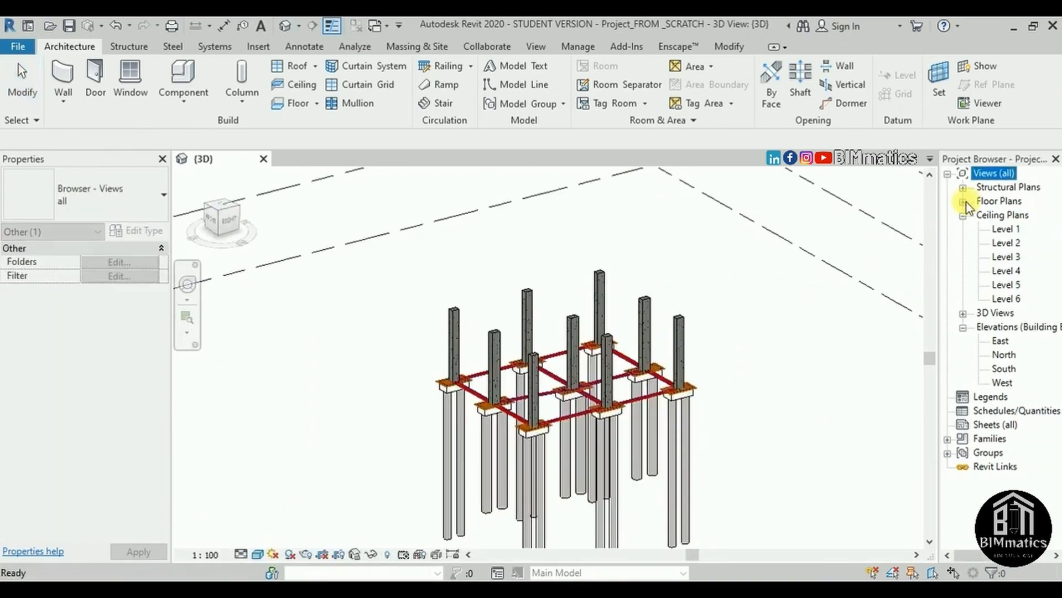
click(965, 202)
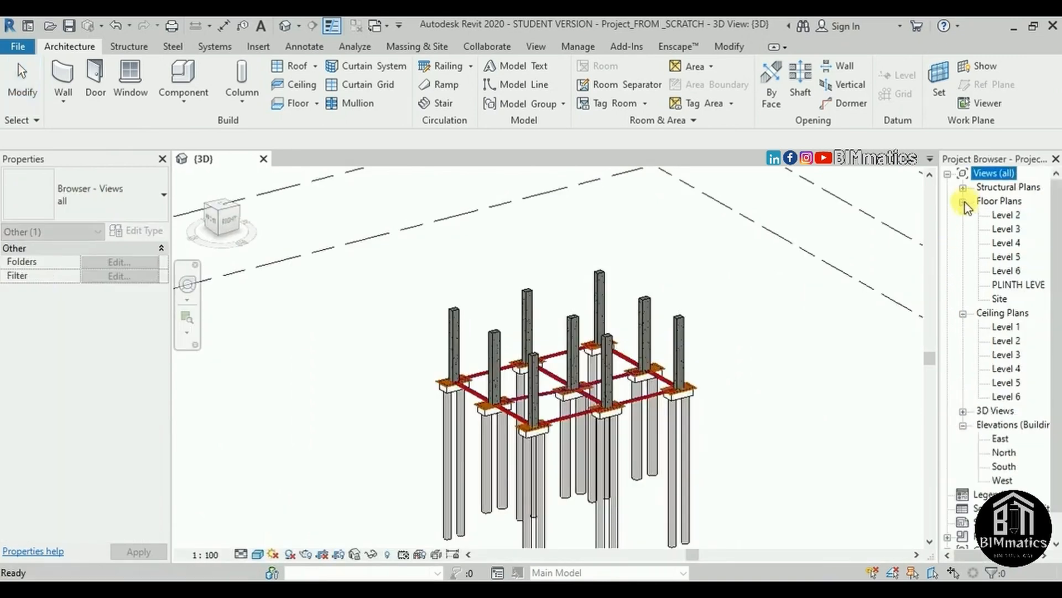
double_click(1009, 284)
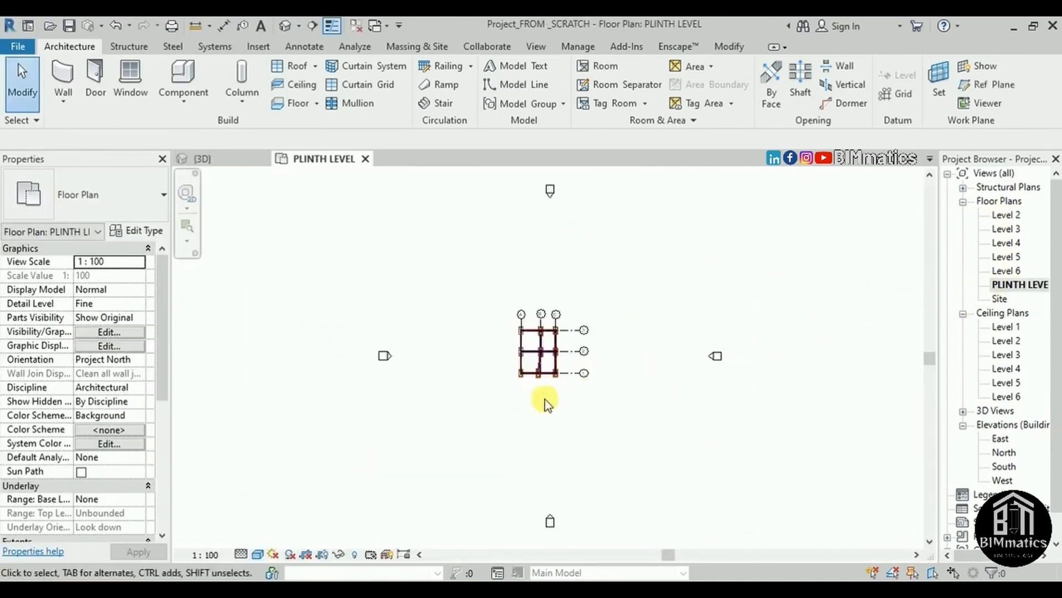
scroll(547, 359, up, 8)
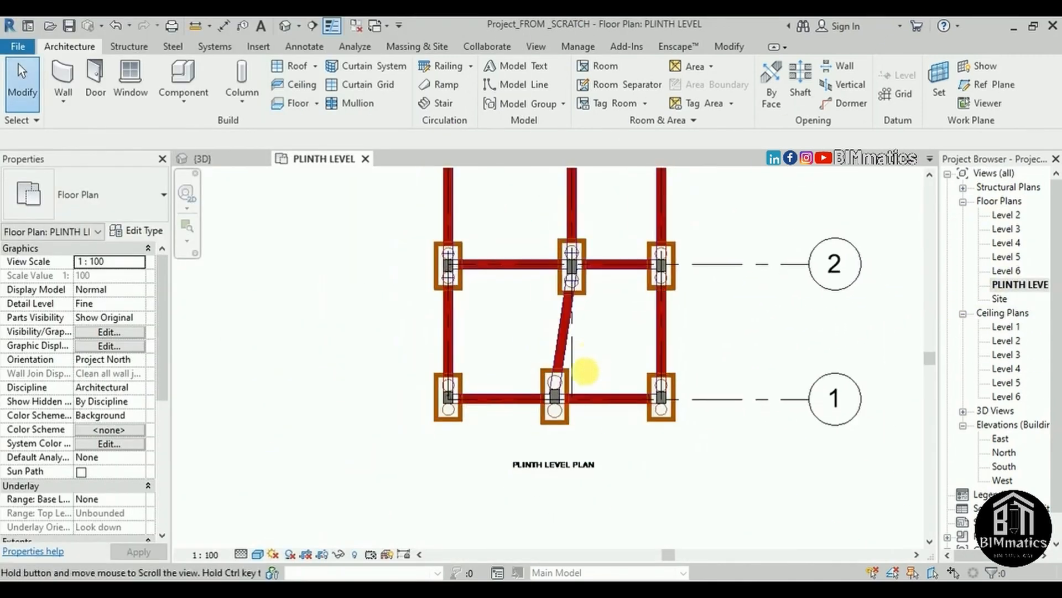
scroll(586, 371, down, 2)
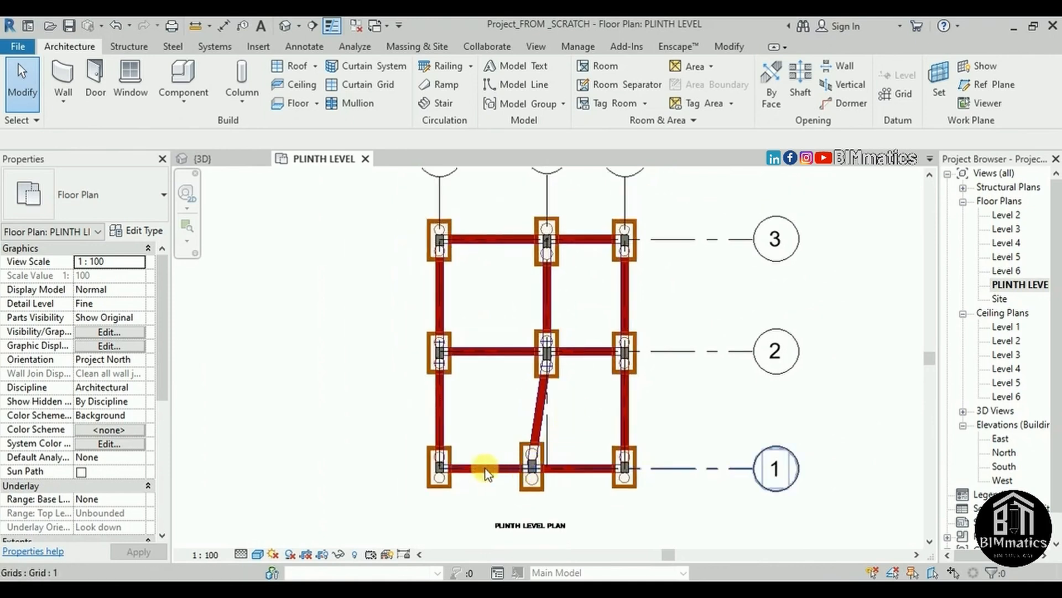
scroll(470, 470, up, 2)
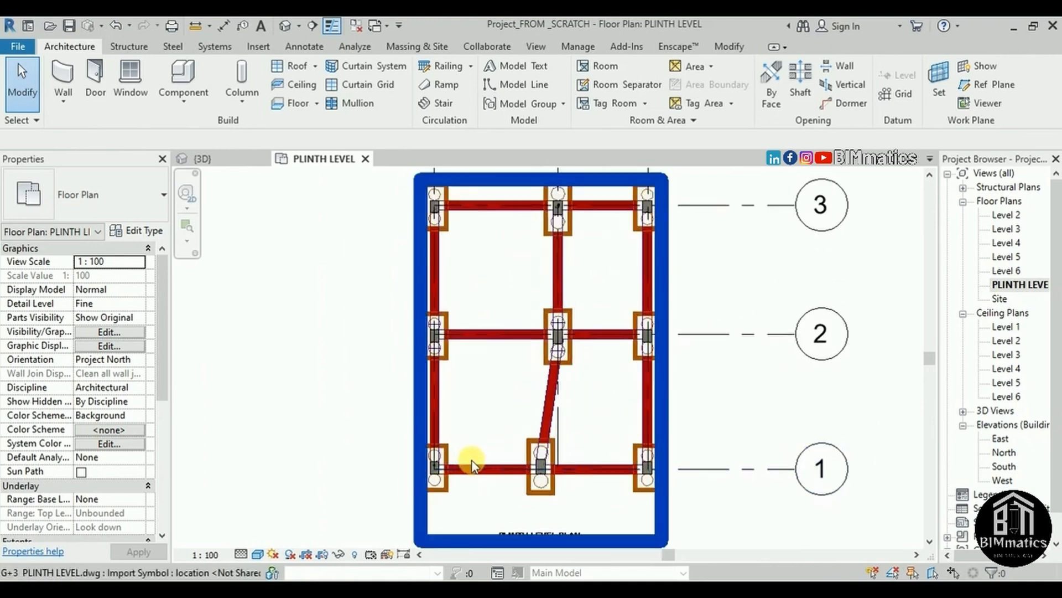
middle_drag(628, 379, 600, 454)
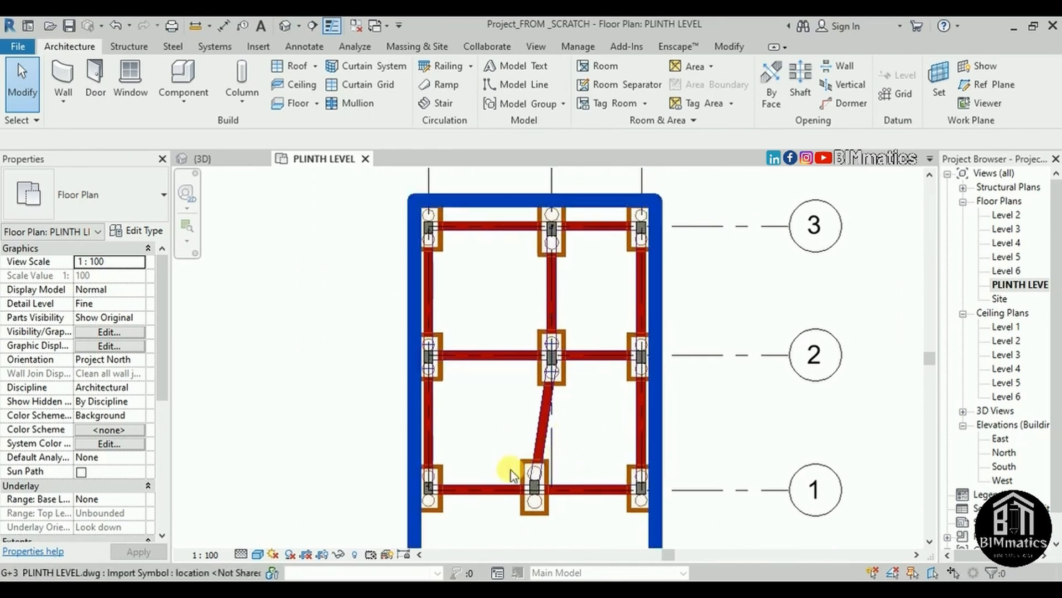
scroll(465, 490, up, 2)
scroll(502, 435, down, 1)
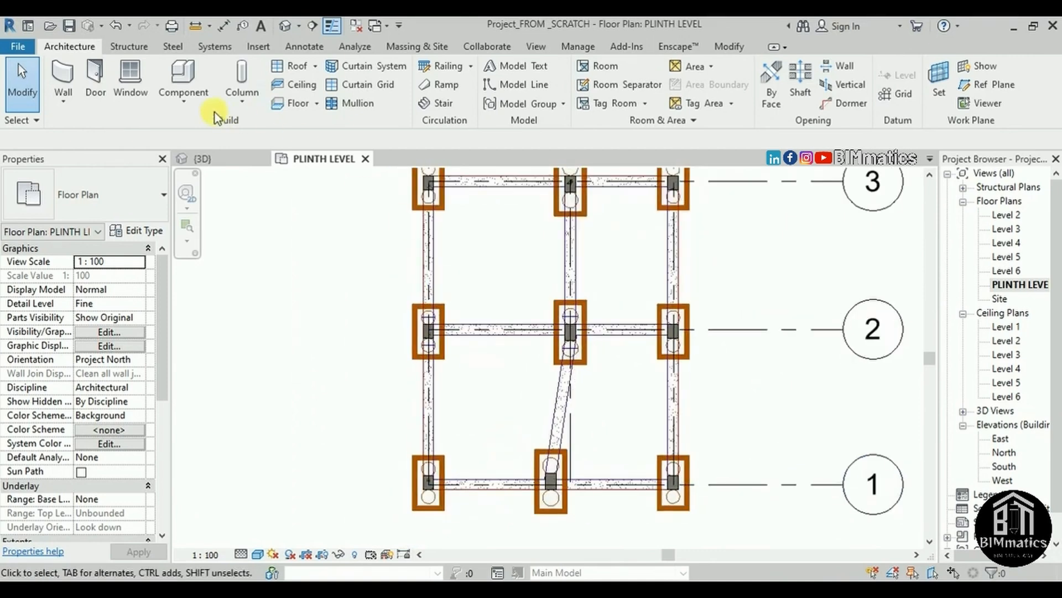
Step: Load the M_Concrete-Rectangular Beam family from the Structural Framing Concrete folder for beam placement
click(132, 47)
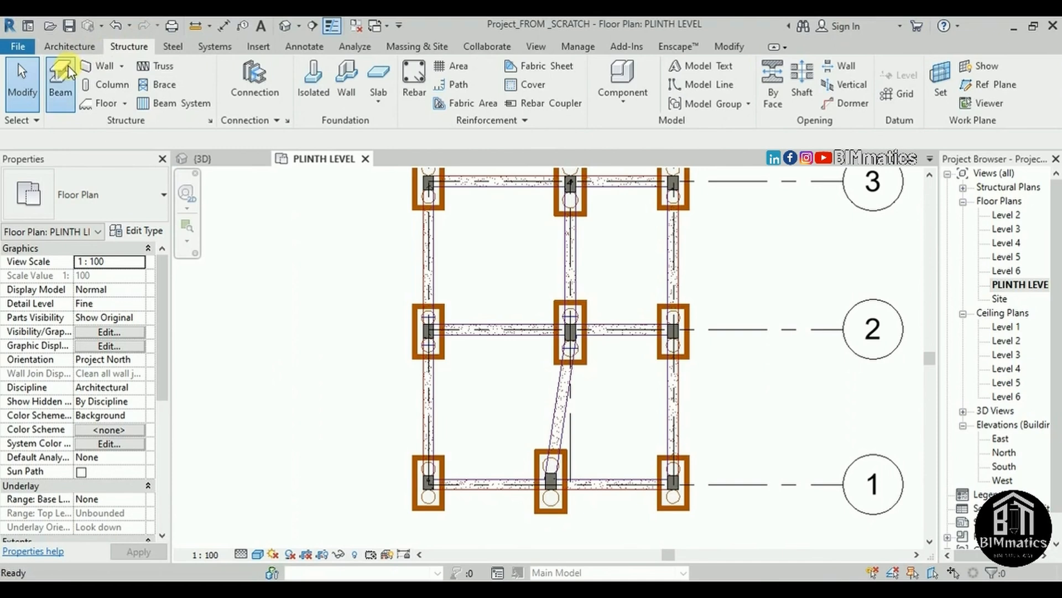
click(71, 67)
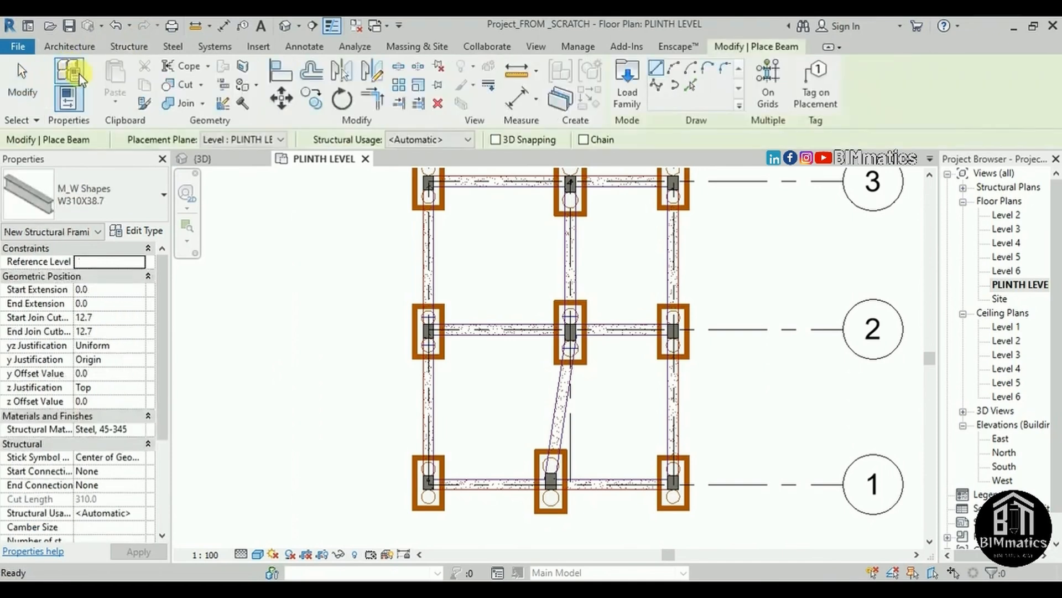
click(142, 201)
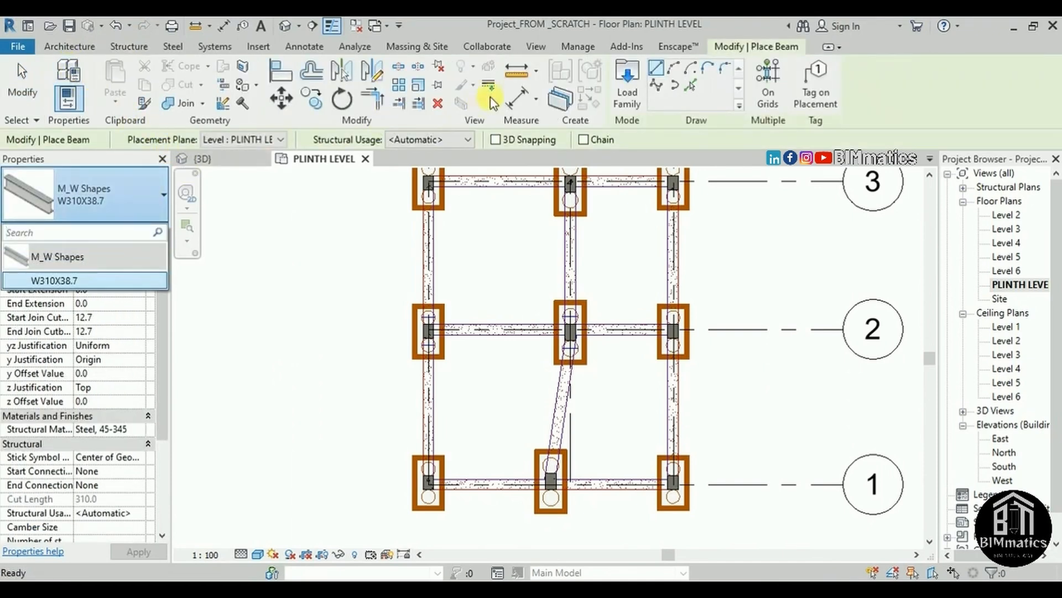
click(618, 101)
click(622, 98)
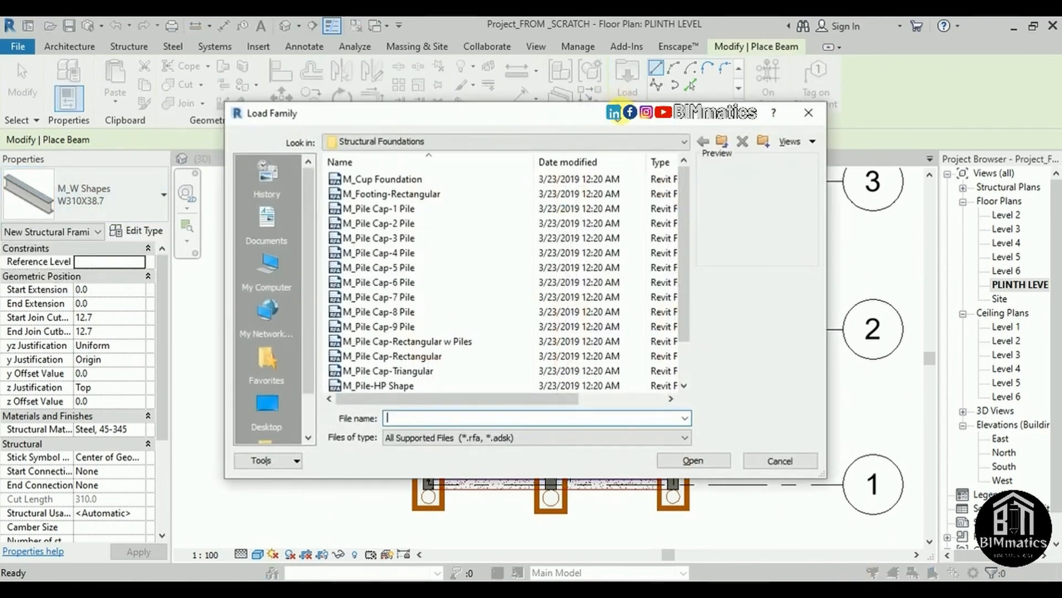
click(721, 142)
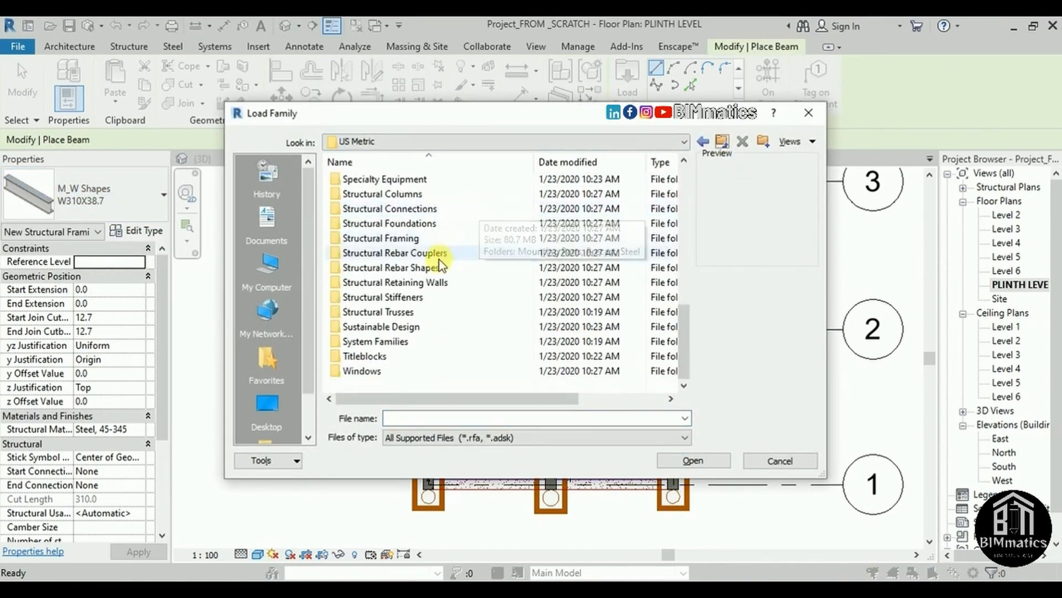
double_click(376, 238)
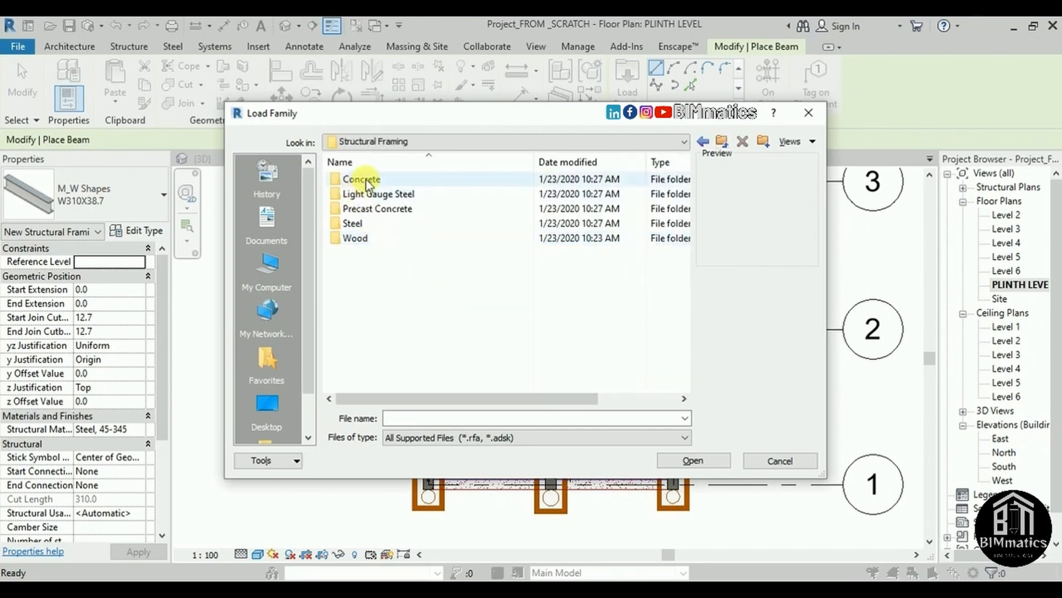
double_click(366, 181)
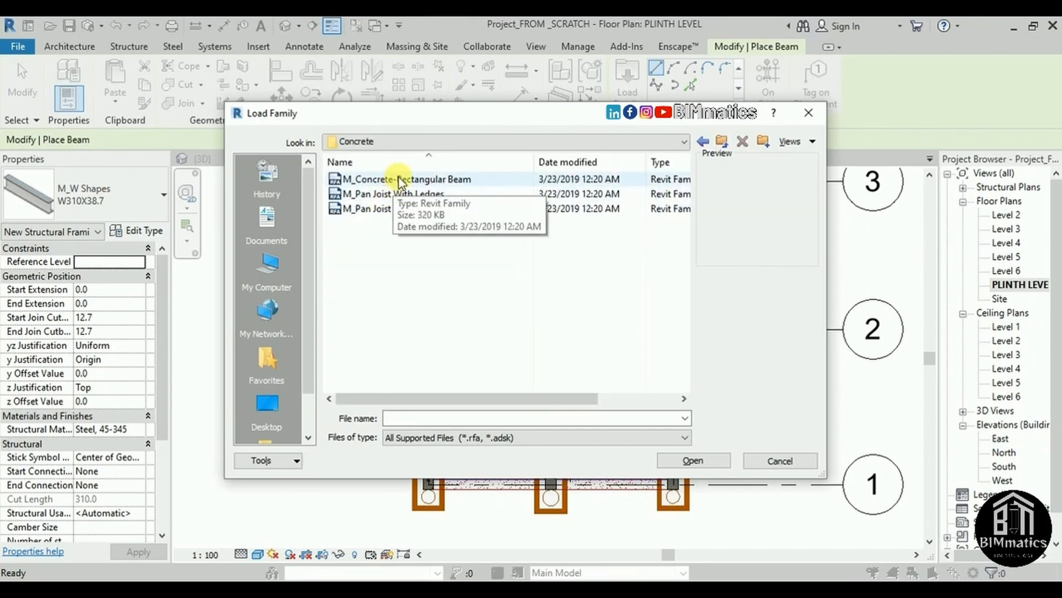
click(399, 180)
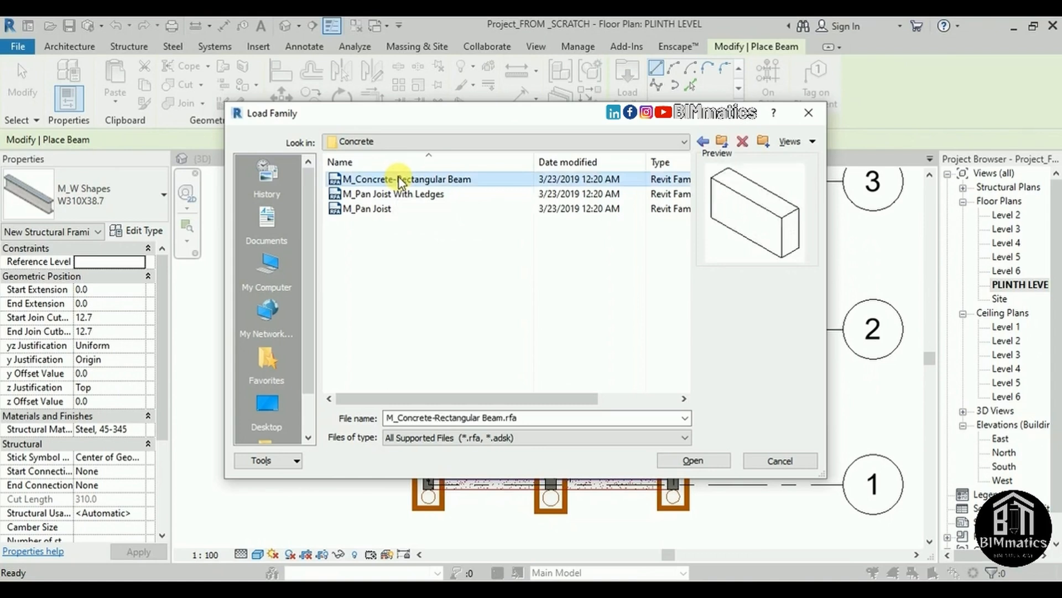
click(695, 460)
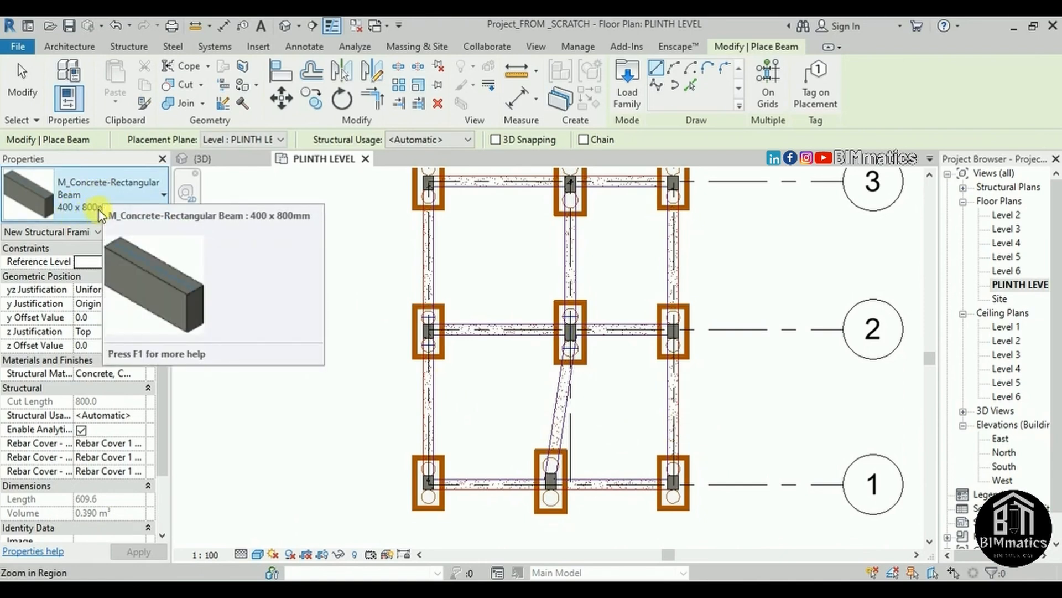
Step: Place a 400 x 800mm concrete rectangular beam on grid 1 from the lower-left column to the bottom-middle column
click(148, 203)
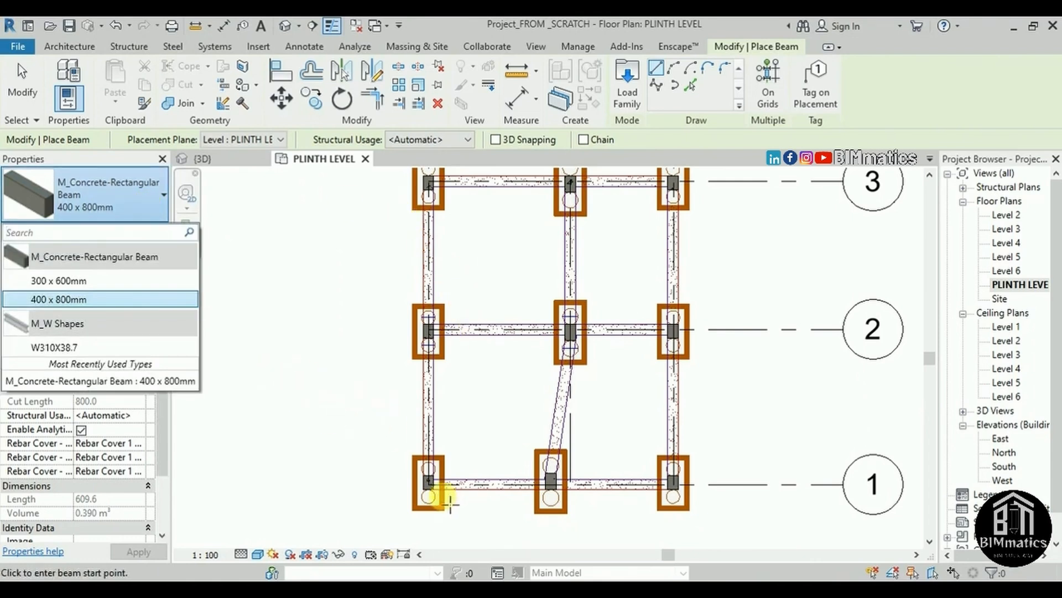
scroll(449, 501, up, 3)
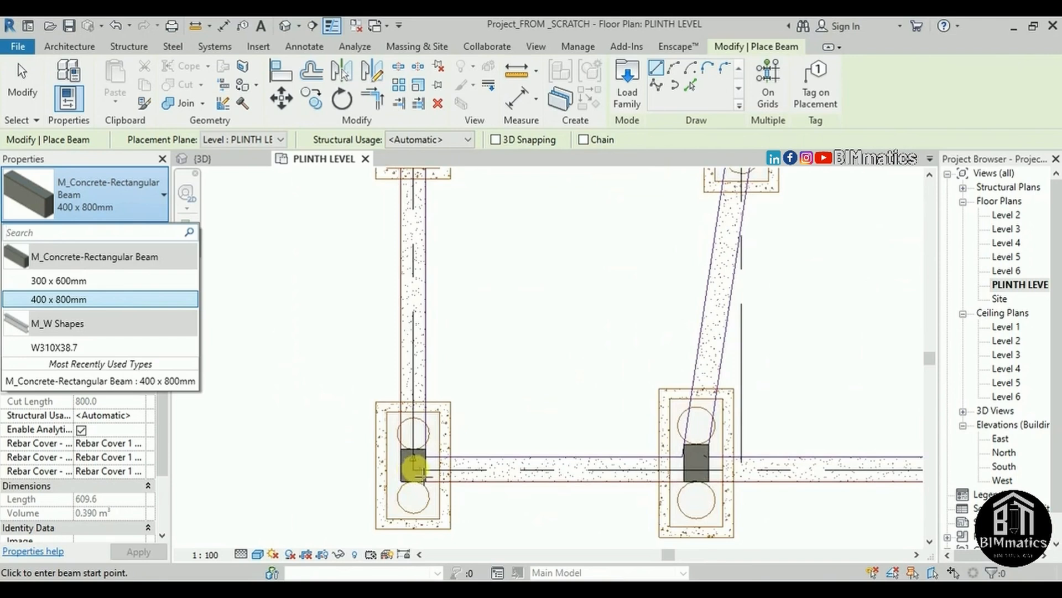
scroll(416, 472, up, 3)
click(416, 473)
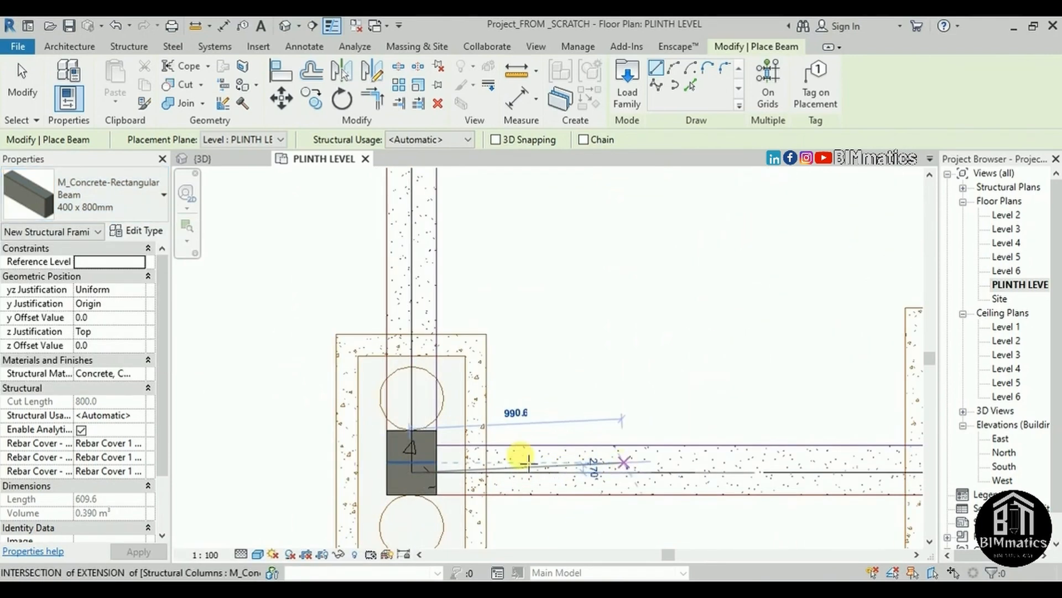
scroll(520, 455, down, 2)
click(790, 473)
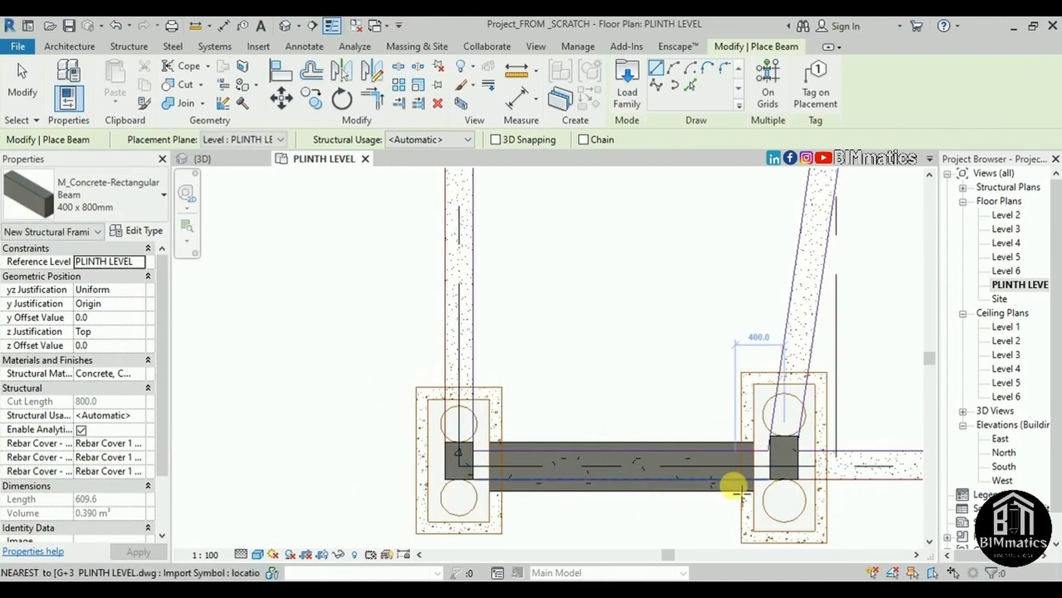
key(Escape)
key(Escape)
Step: Duplicate the placed beam's type as 230 x 300mm, setting b to 230 and h to 300
click(718, 486)
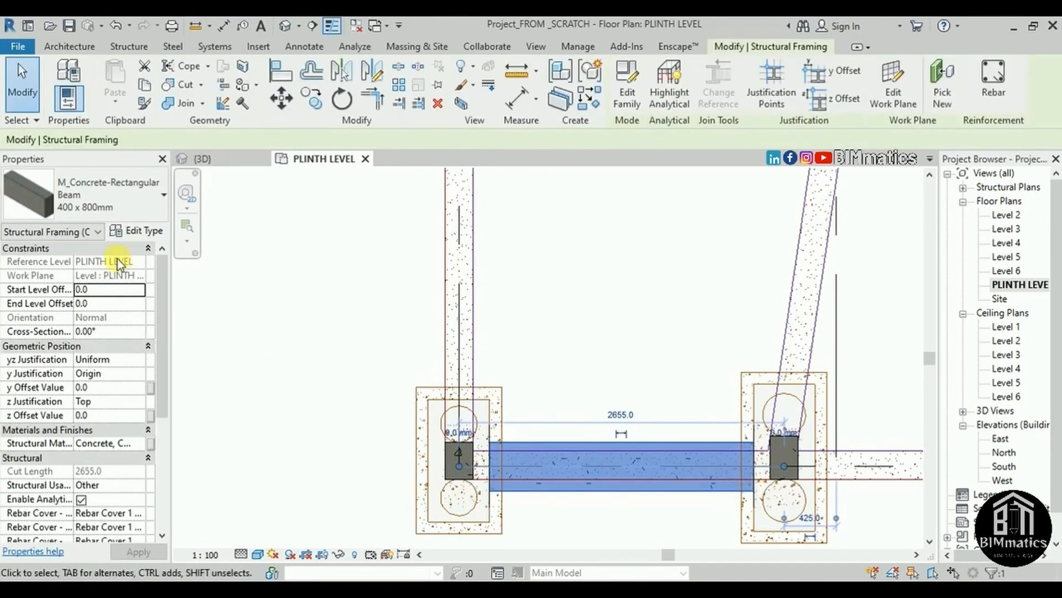
click(155, 234)
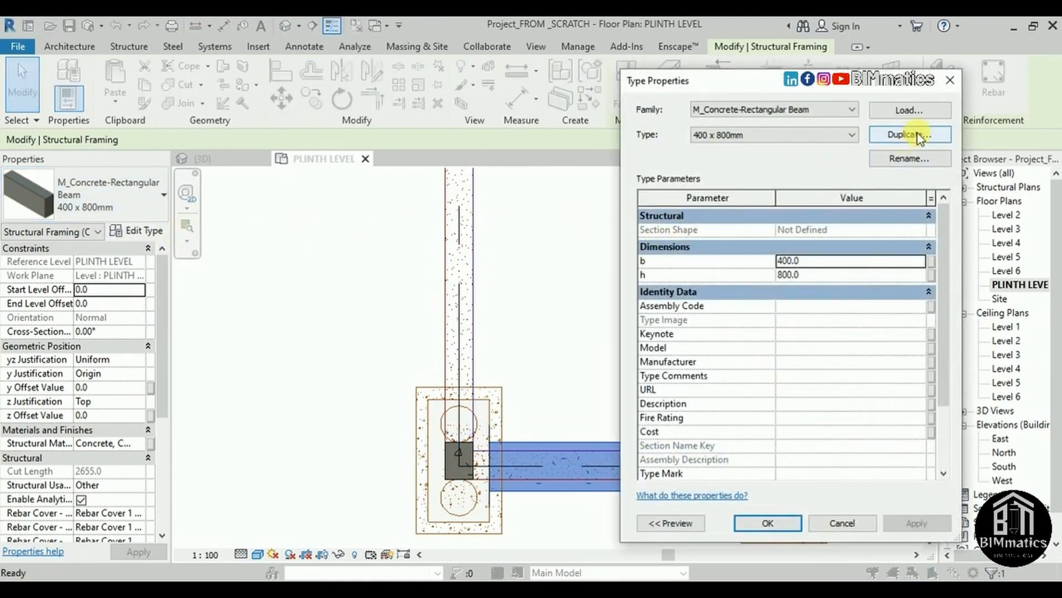
click(918, 137)
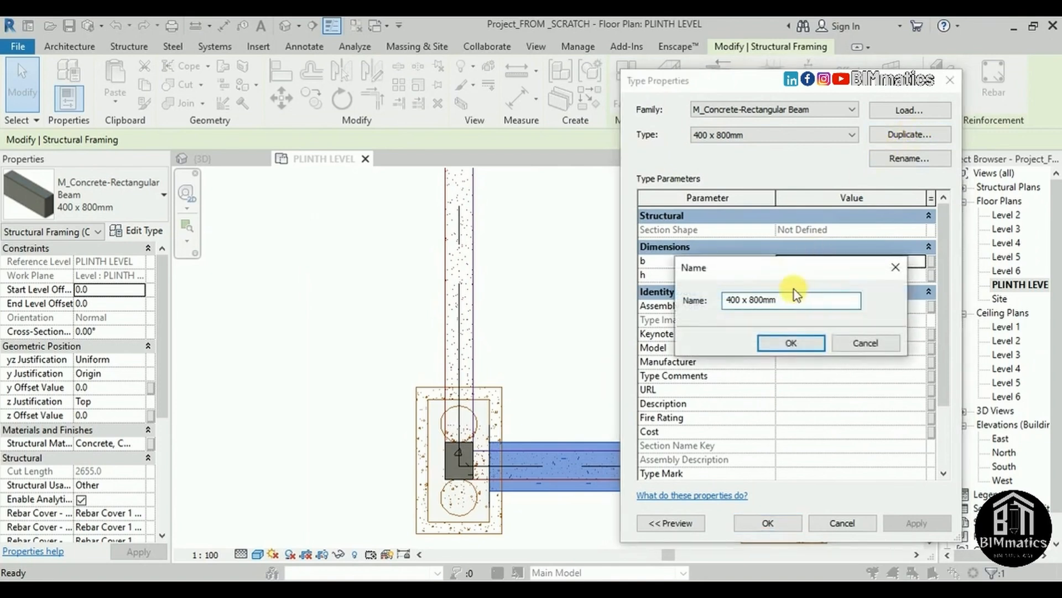
key(Home)
click(804, 343)
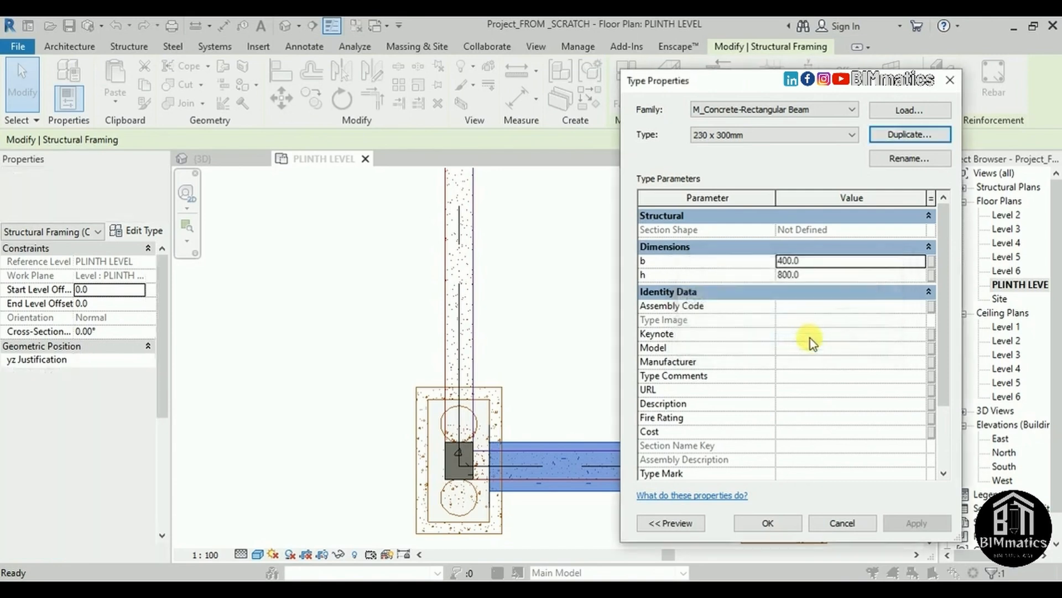
click(785, 262)
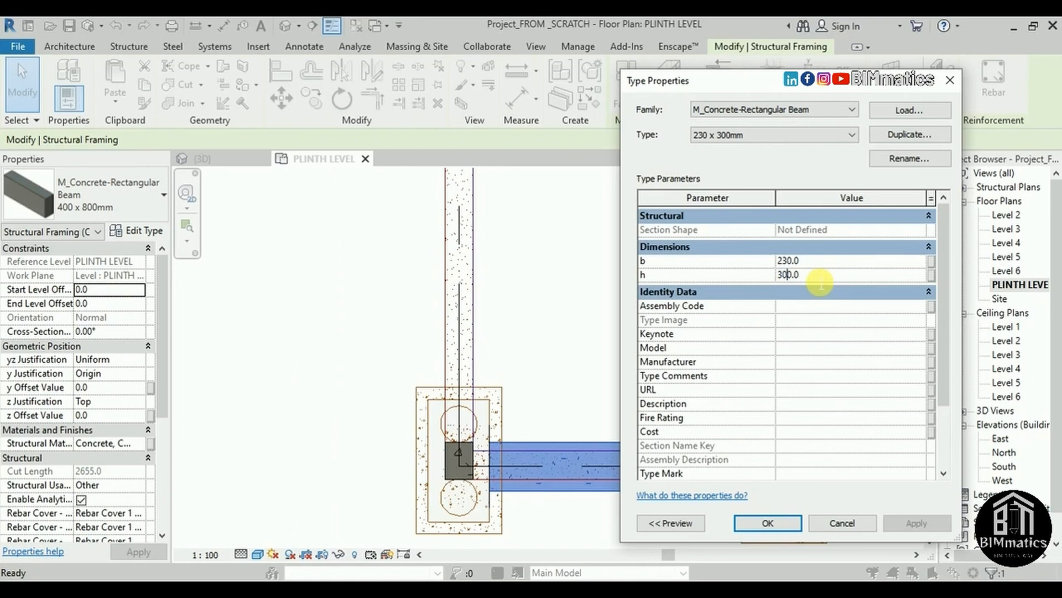
click(763, 529)
Step: Align the beam's upper edge to the upper plinth beam line of the imported plan
scroll(712, 491, up, 5)
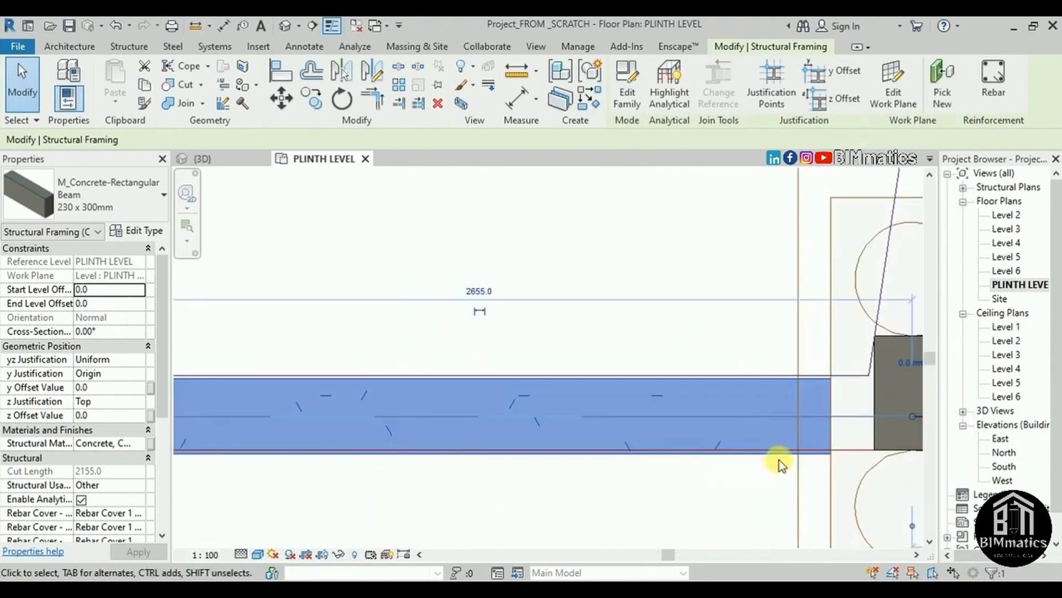
scroll(791, 399, down, 3)
scroll(514, 394, up, 3)
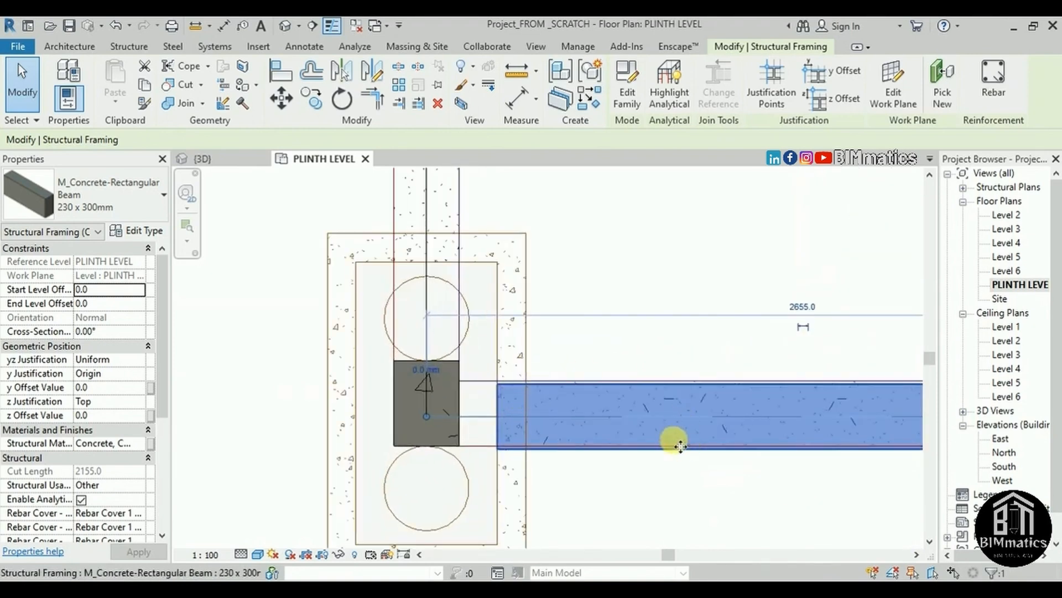
scroll(636, 427, up, 2)
scroll(633, 427, down, 1)
middle_drag(633, 426, 546, 381)
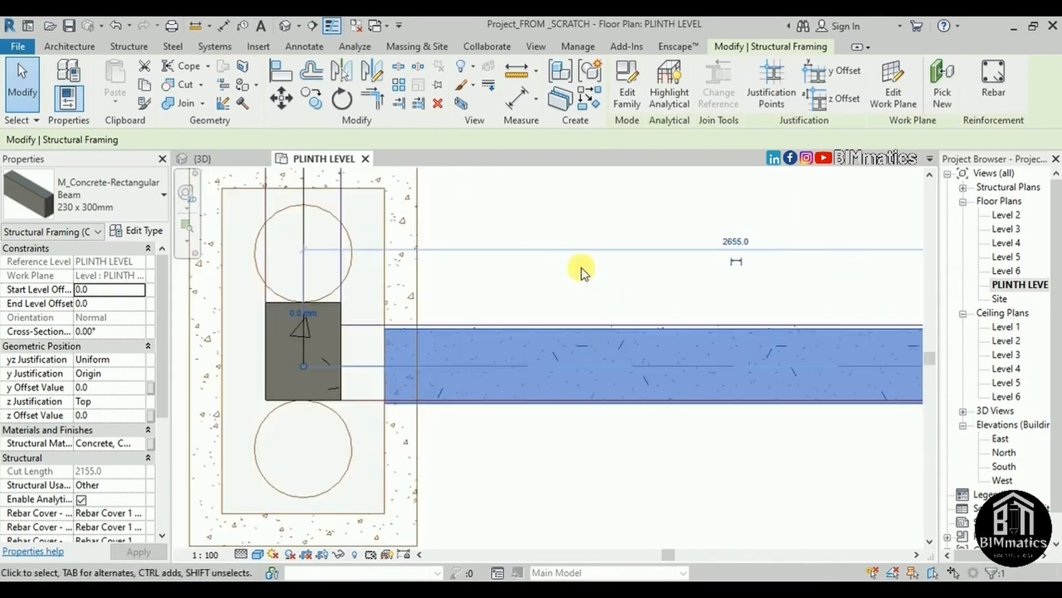
click(275, 74)
scroll(454, 316, up, 3)
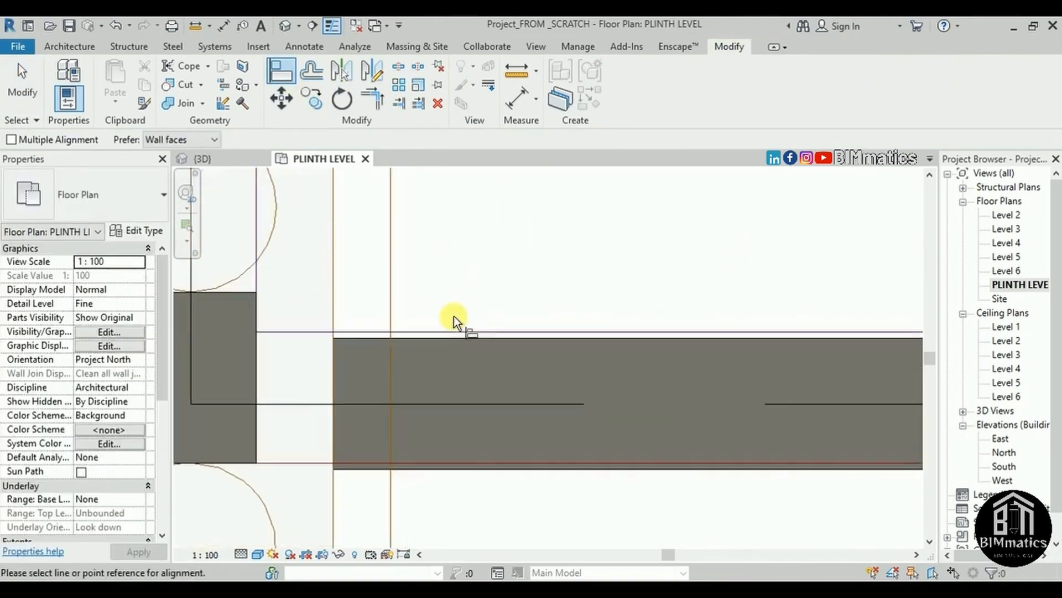
click(454, 331)
scroll(462, 301, down, 3)
click(459, 309)
scroll(686, 340, down, 3)
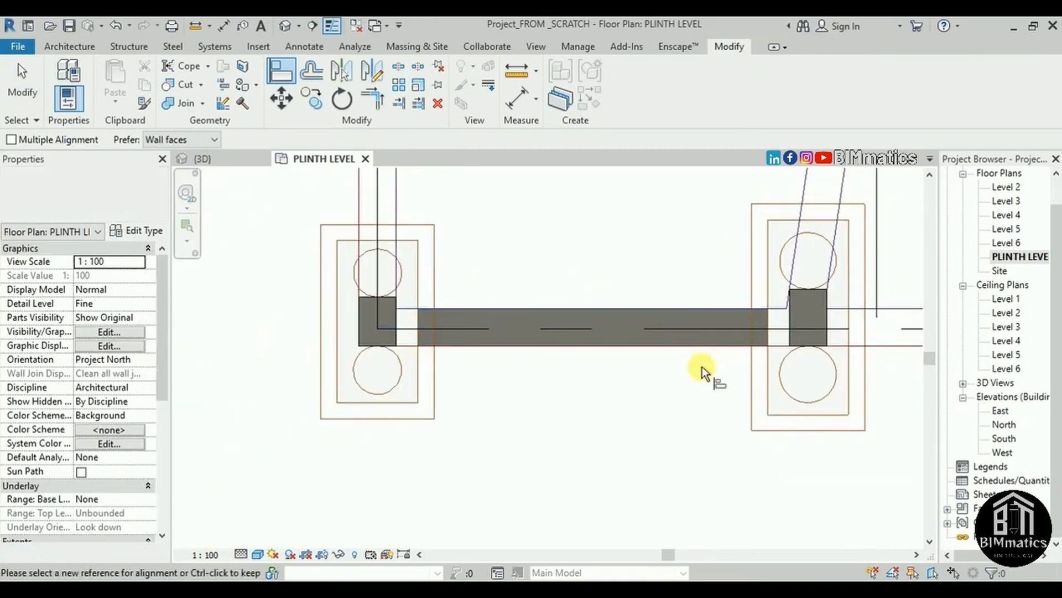
key(Escape)
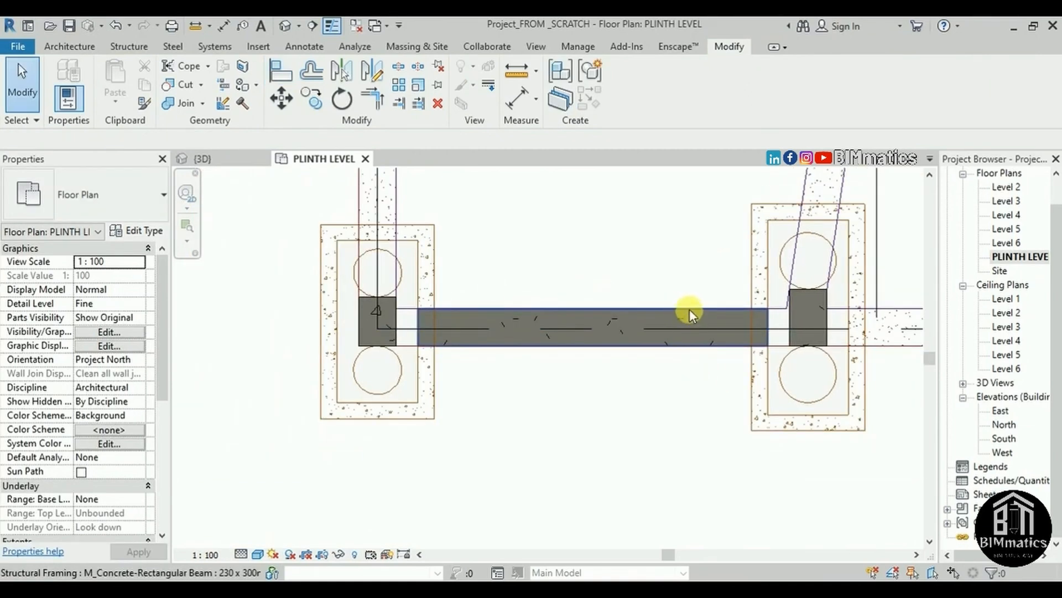
click(691, 314)
click(714, 408)
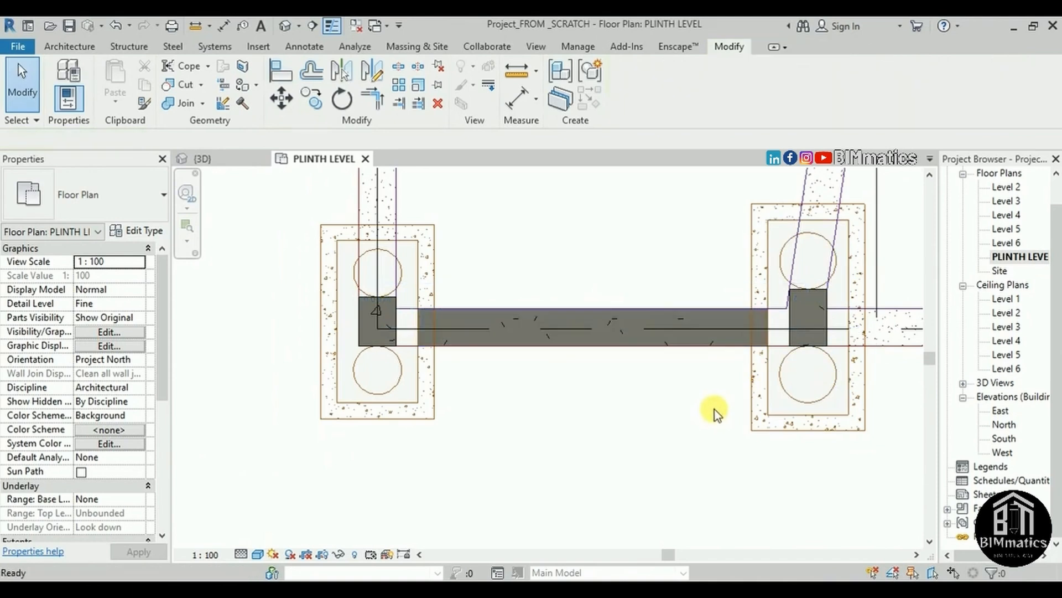
Step: Place a 230 x 300mm concrete beam on grid 1 from the bottom-middle column to the lower-right column
scroll(730, 368, down, 4)
scroll(832, 379, up, 3)
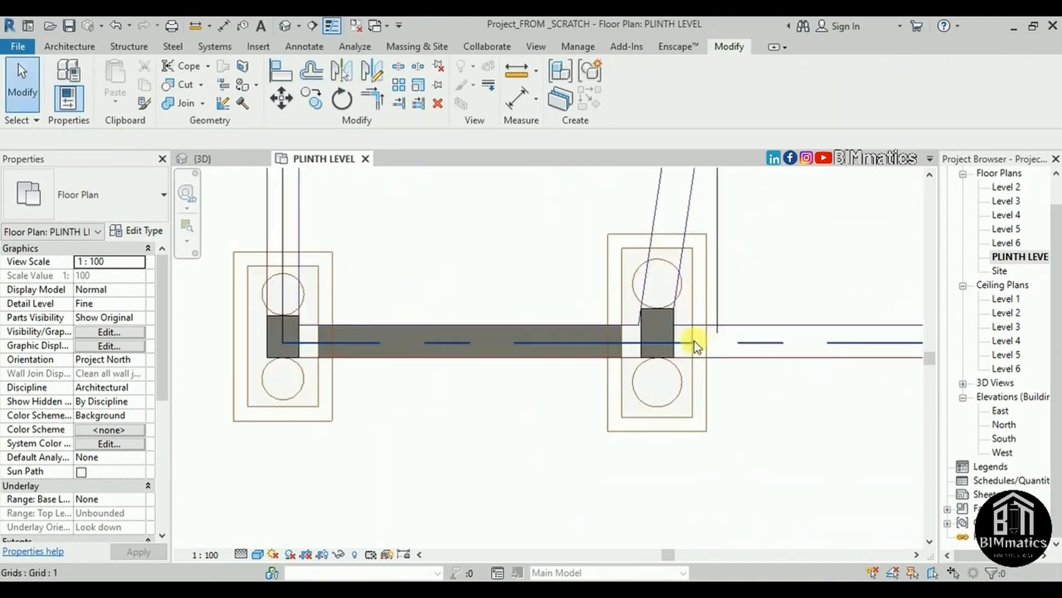
scroll(696, 339, down, 2)
click(125, 48)
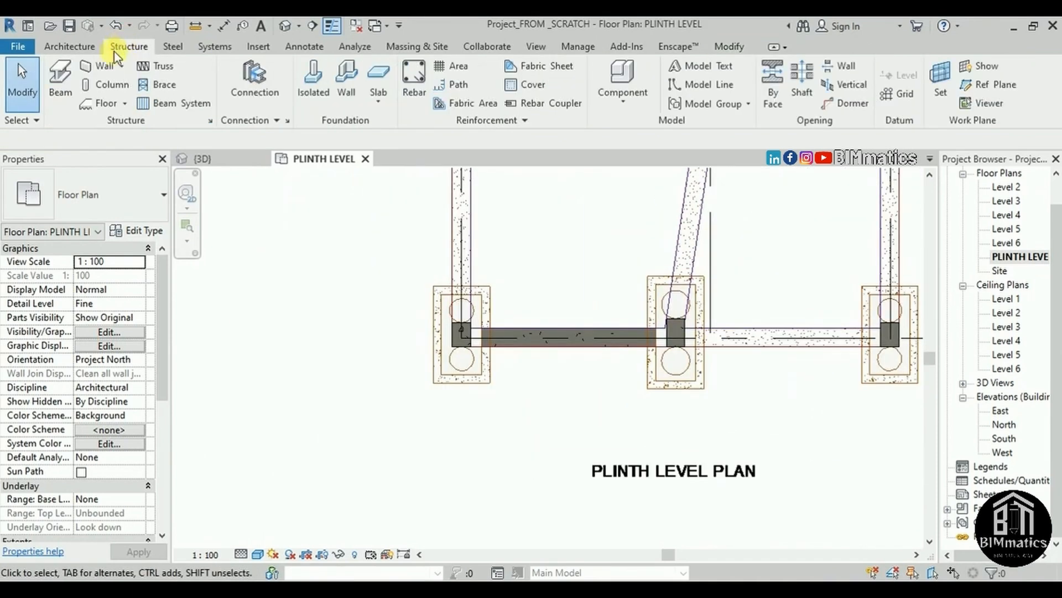
click(63, 80)
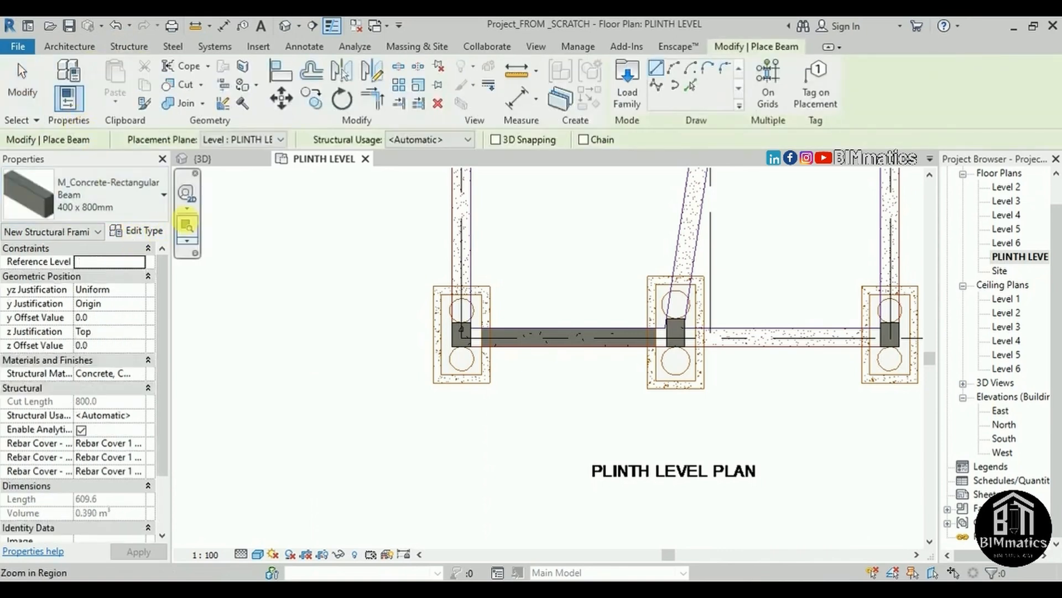
click(144, 199)
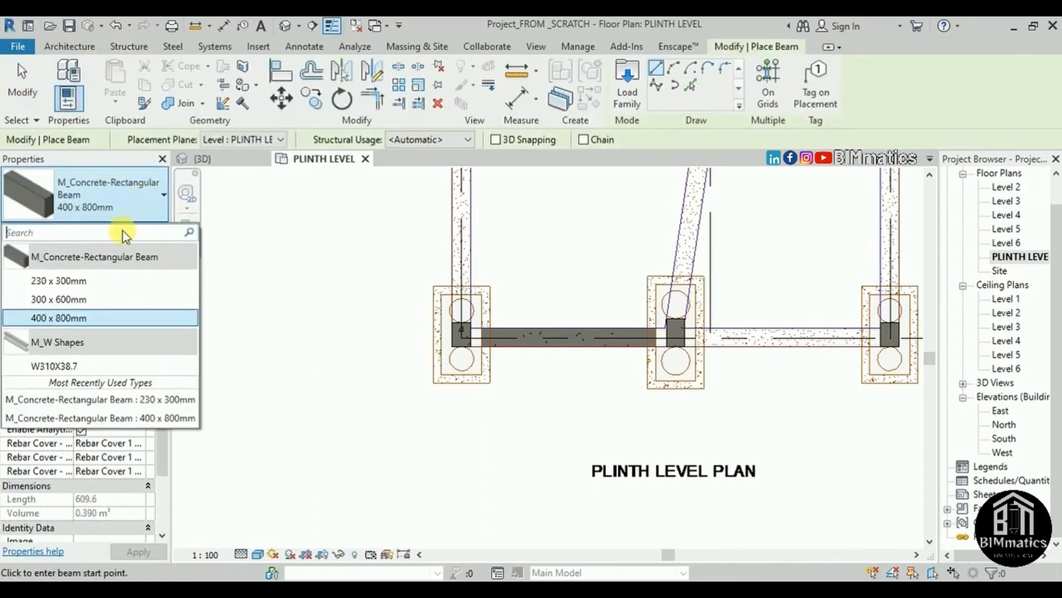
click(84, 282)
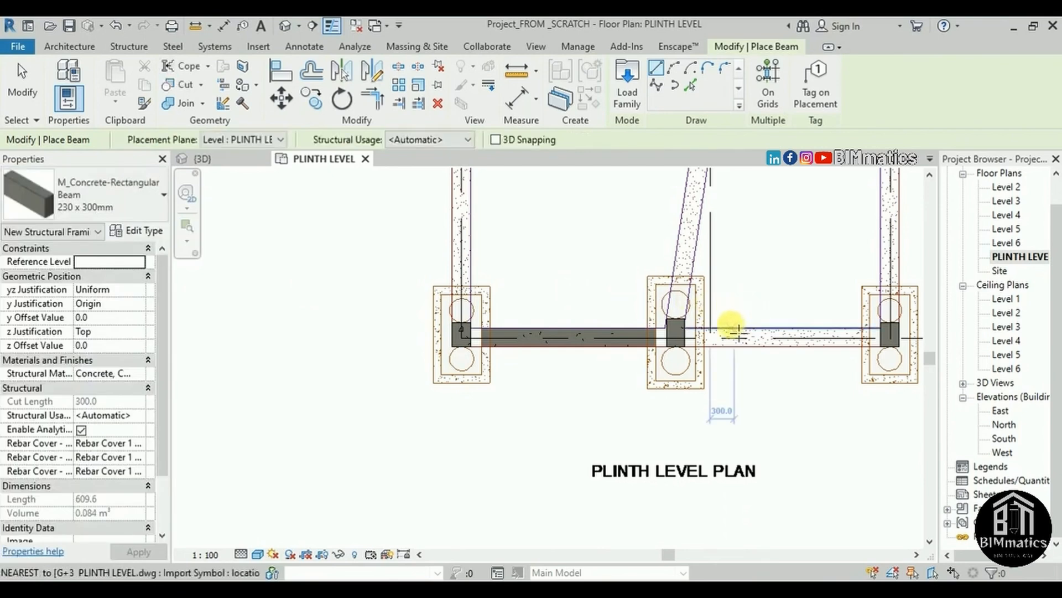
scroll(732, 327, up, 3)
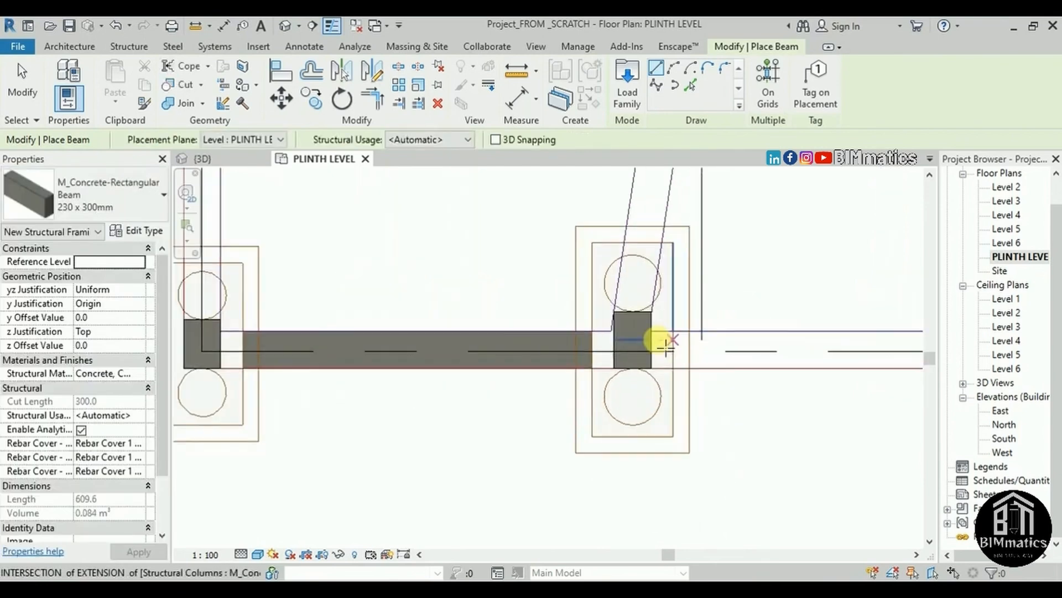
click(635, 350)
scroll(705, 339, down, 3)
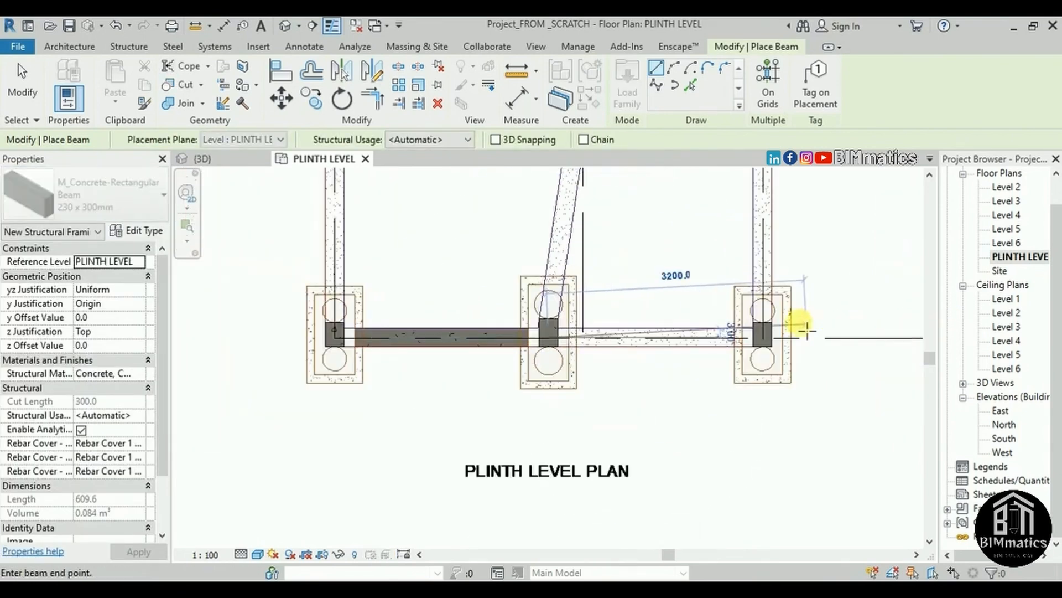
scroll(805, 330, up, 3)
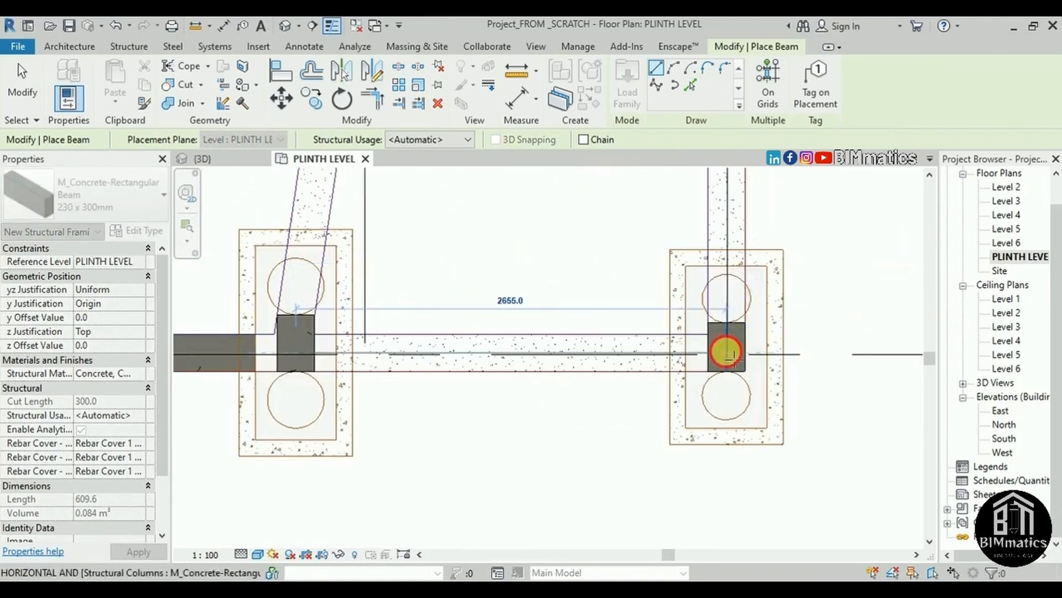
click(777, 362)
scroll(551, 352, up, 3)
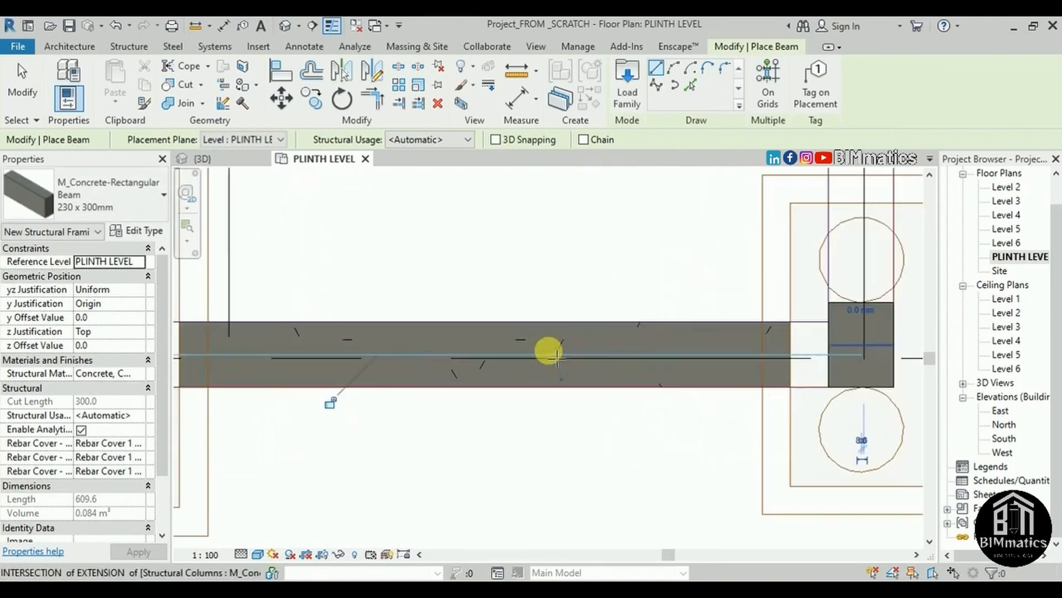
scroll(723, 351, down, 5)
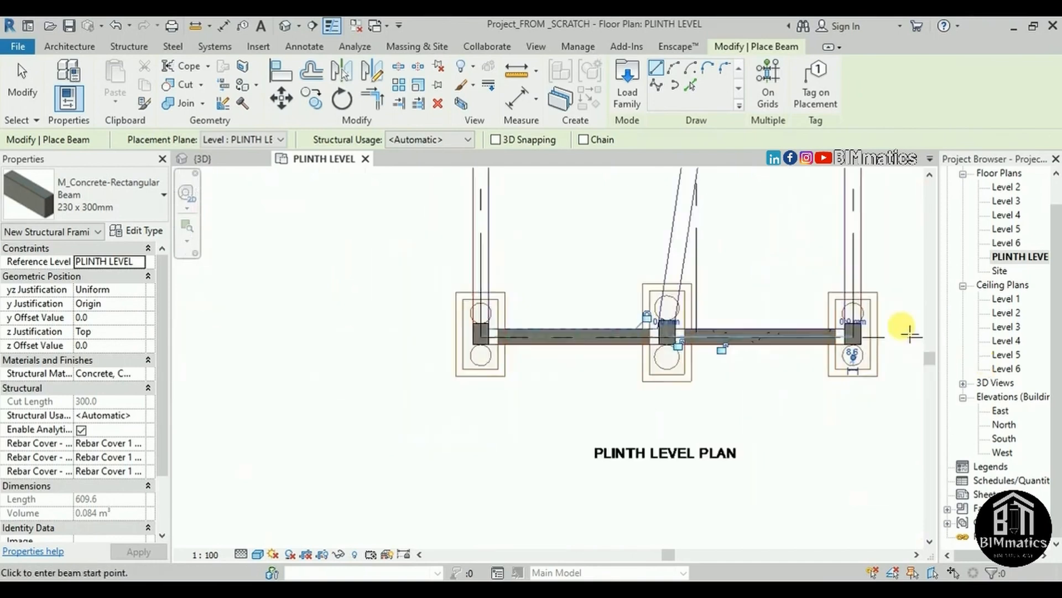
Step: Place 230 x 300mm concrete beams on grid C, one between the grid 2 and grid 1 columns and one between grids 3 and 2
scroll(881, 200, up, 3)
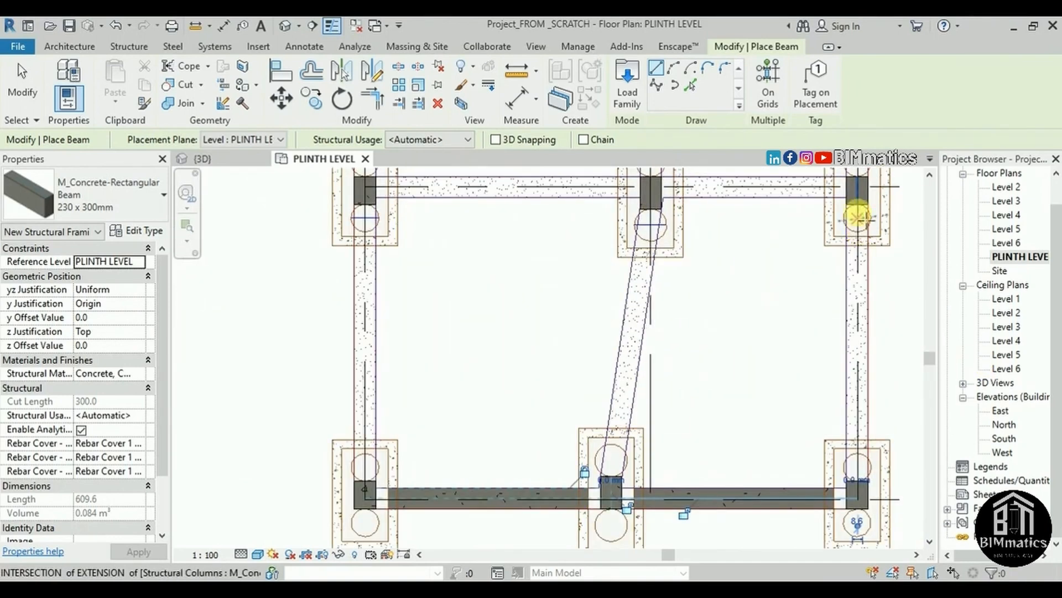
click(857, 190)
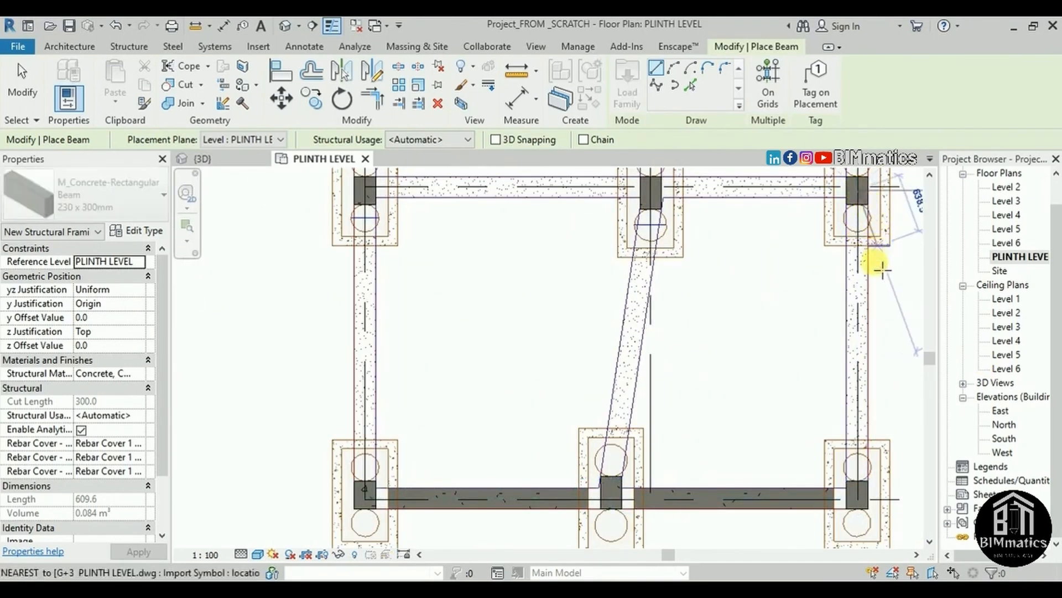
click(857, 501)
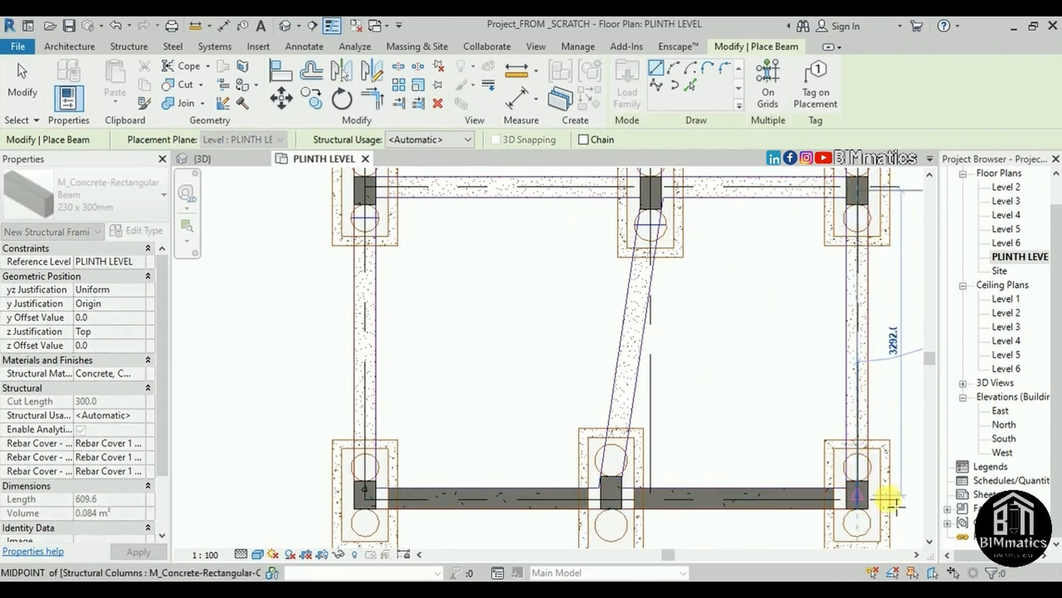
scroll(906, 482, down, 3)
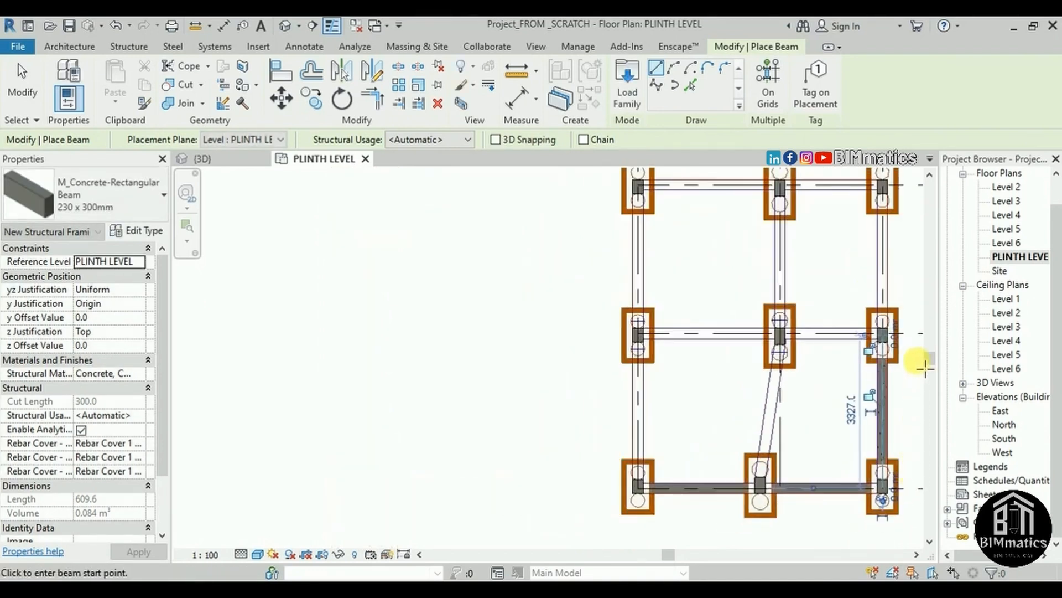
scroll(919, 338, down, 1)
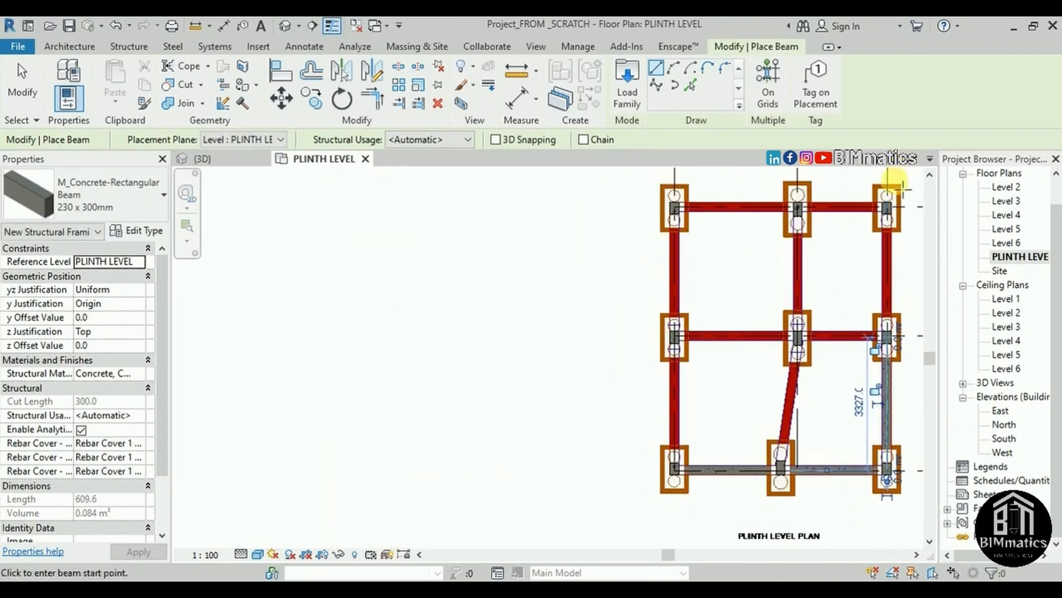
scroll(884, 225, up, 3)
click(884, 227)
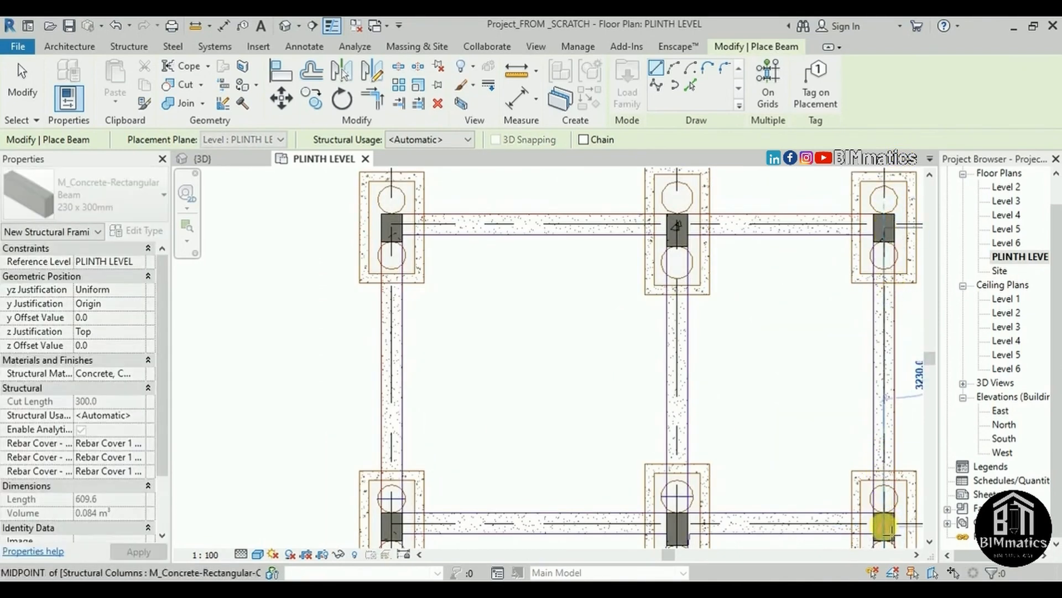
click(854, 530)
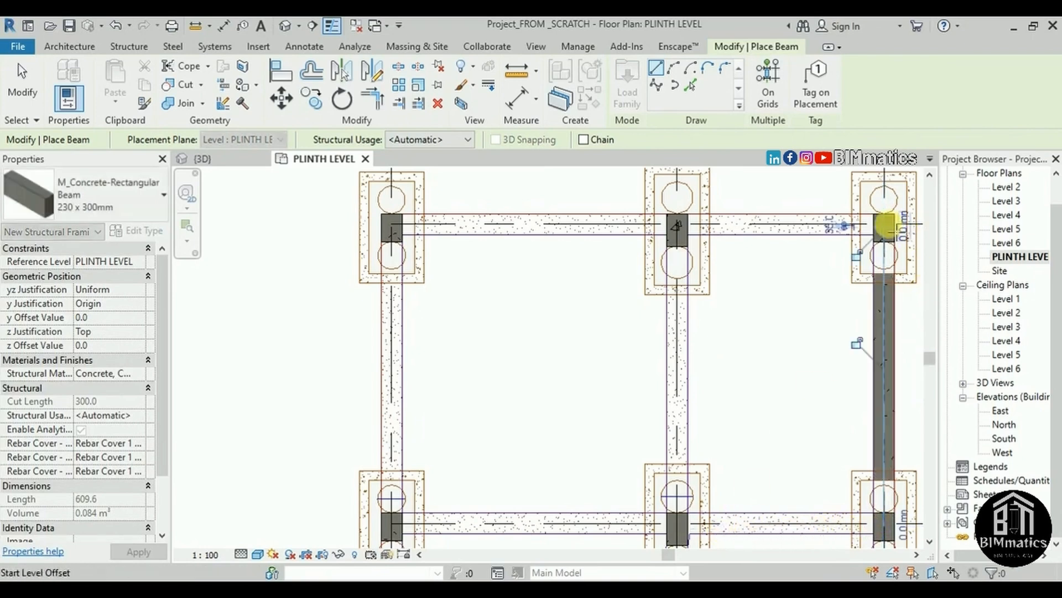
Step: Place a 230 x 300mm concrete beam on grid 3 from the grid C column to the grid B column
click(884, 224)
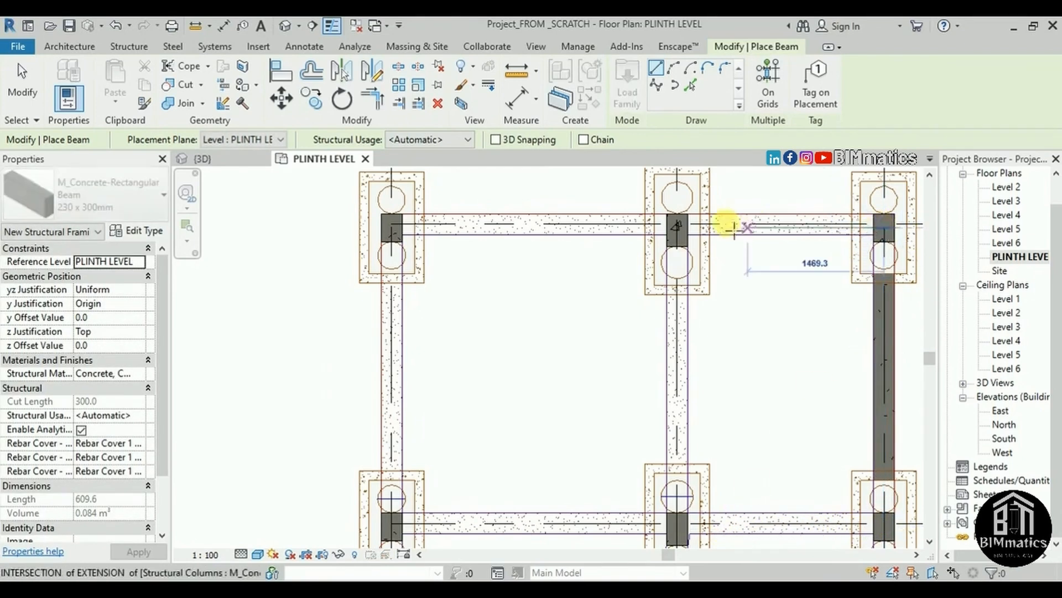
click(677, 223)
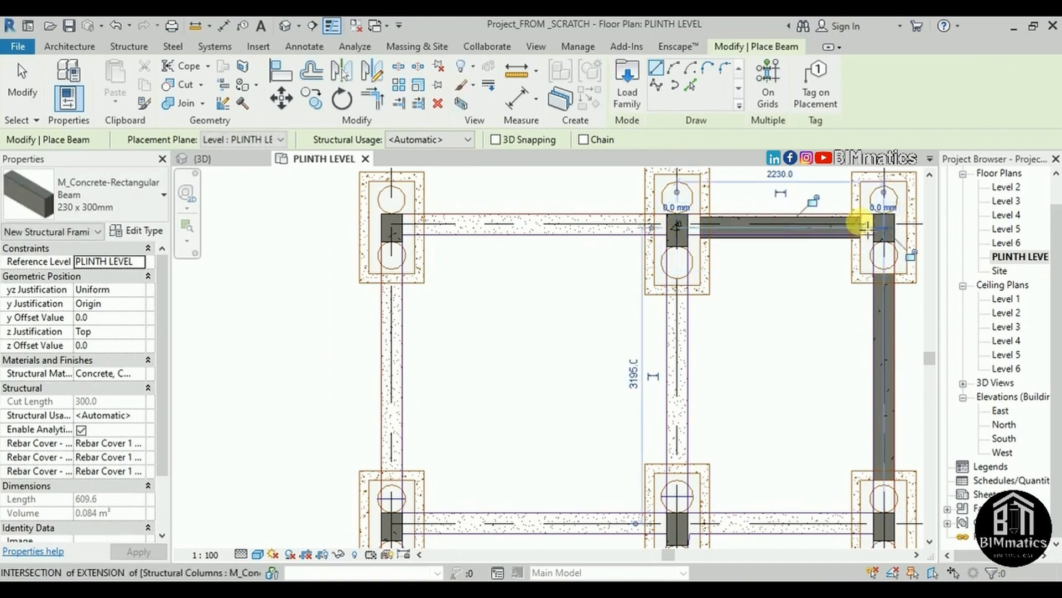
scroll(852, 222, up, 3)
scroll(846, 224, up, 1)
key(Escape)
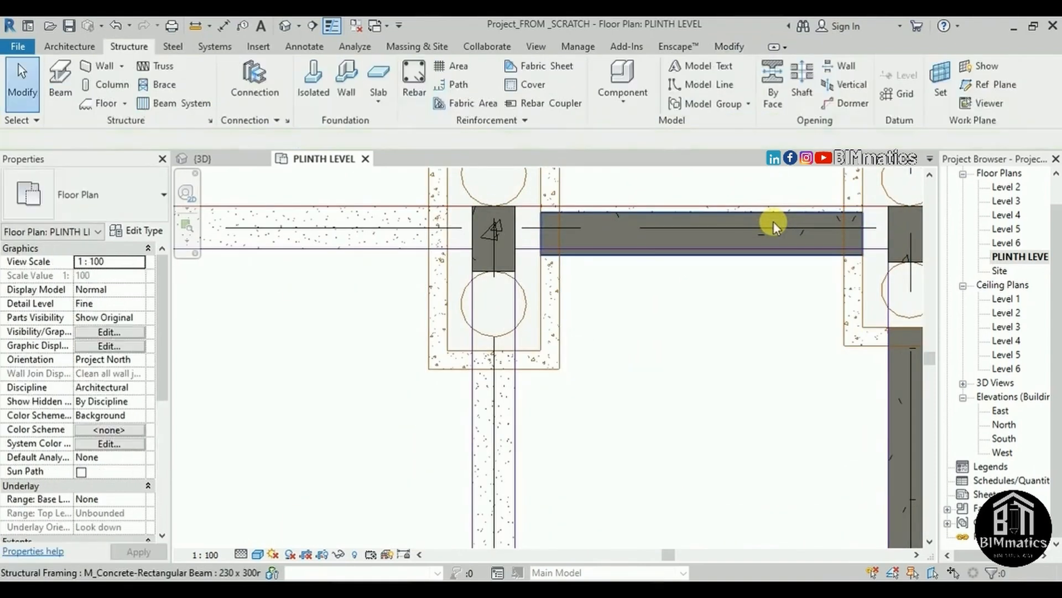
Step: Align the upper edge of the grid 3 beam between B and C to the upper plinth beam line of the imported plan
click(774, 225)
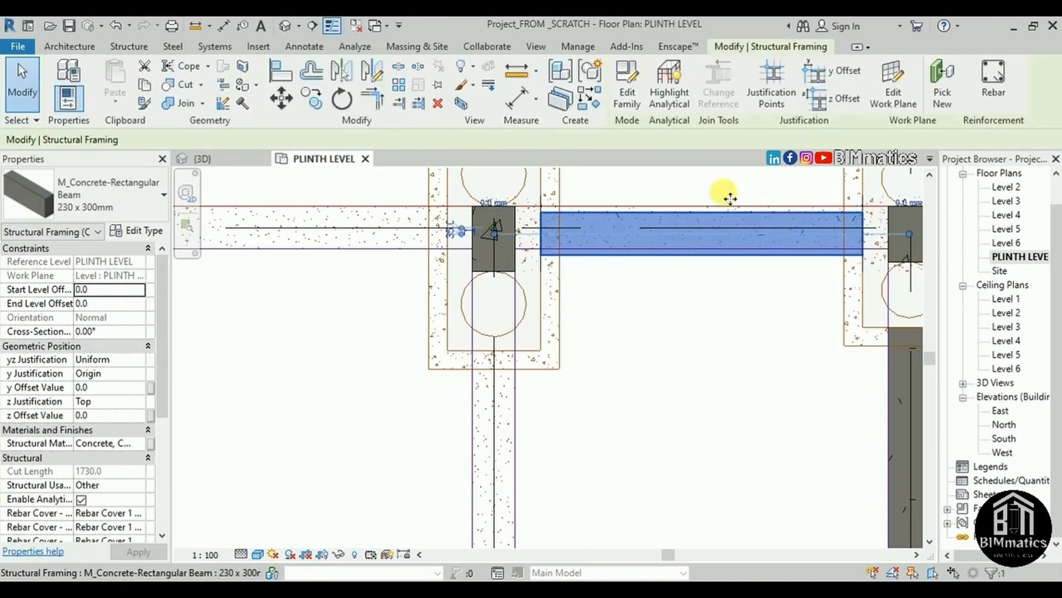
click(283, 73)
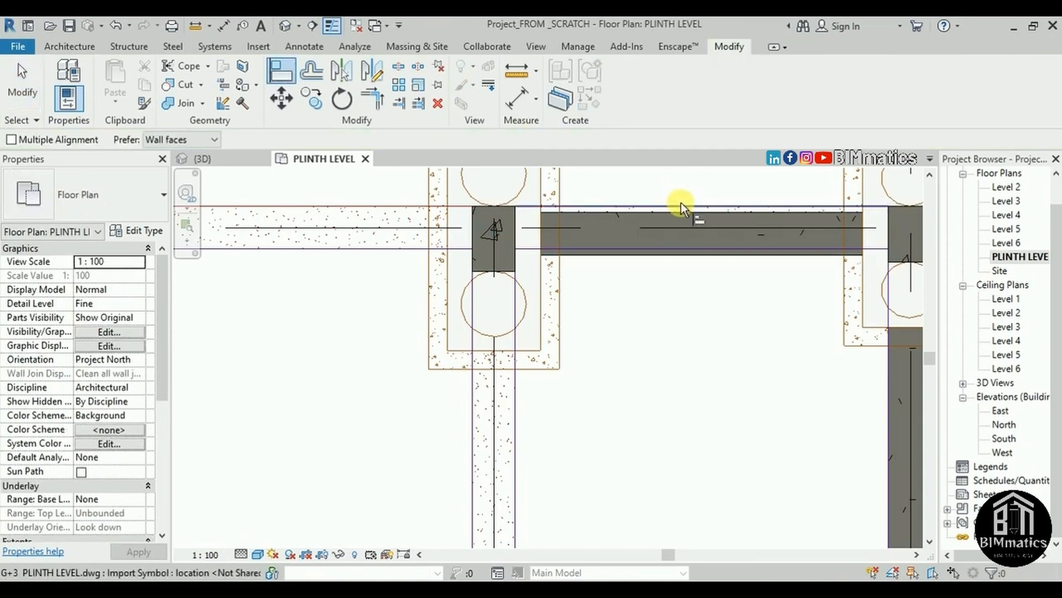
scroll(686, 211, up, 3)
click(683, 228)
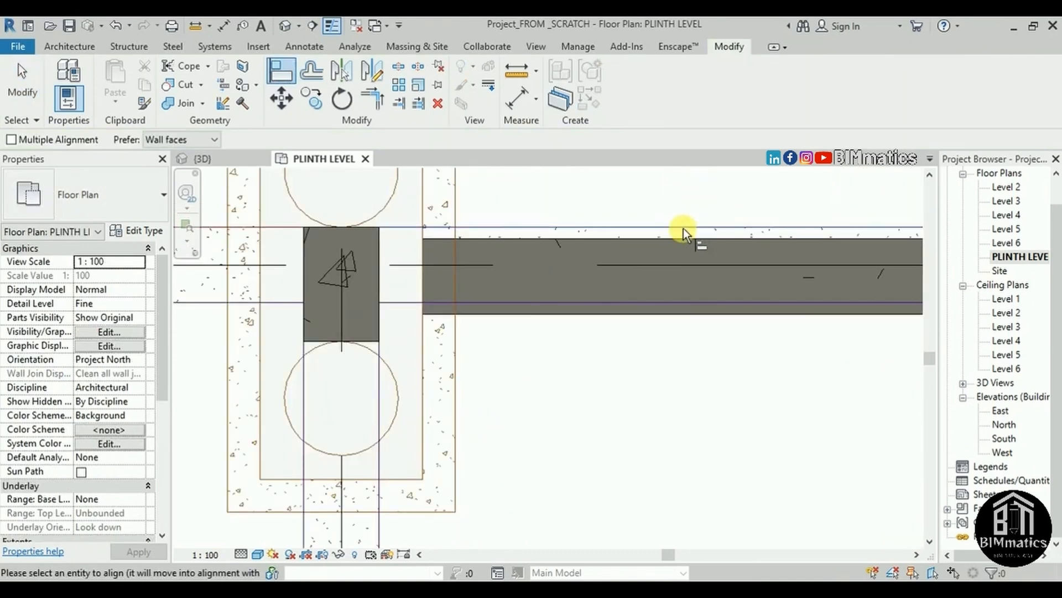
click(683, 239)
click(679, 201)
scroll(785, 216, down, 1)
scroll(785, 240, down, 5)
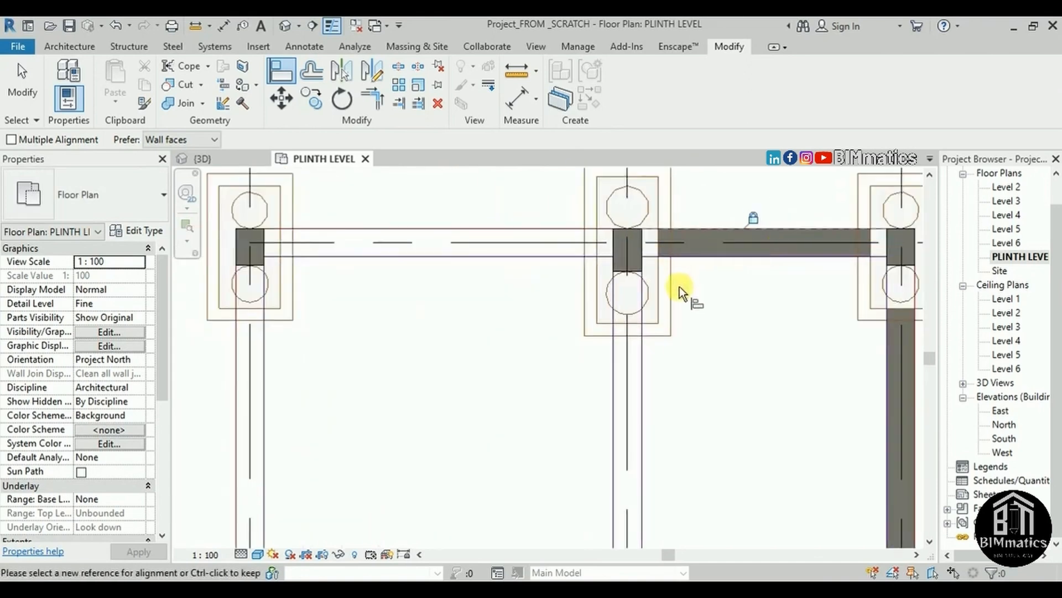
key(Escape)
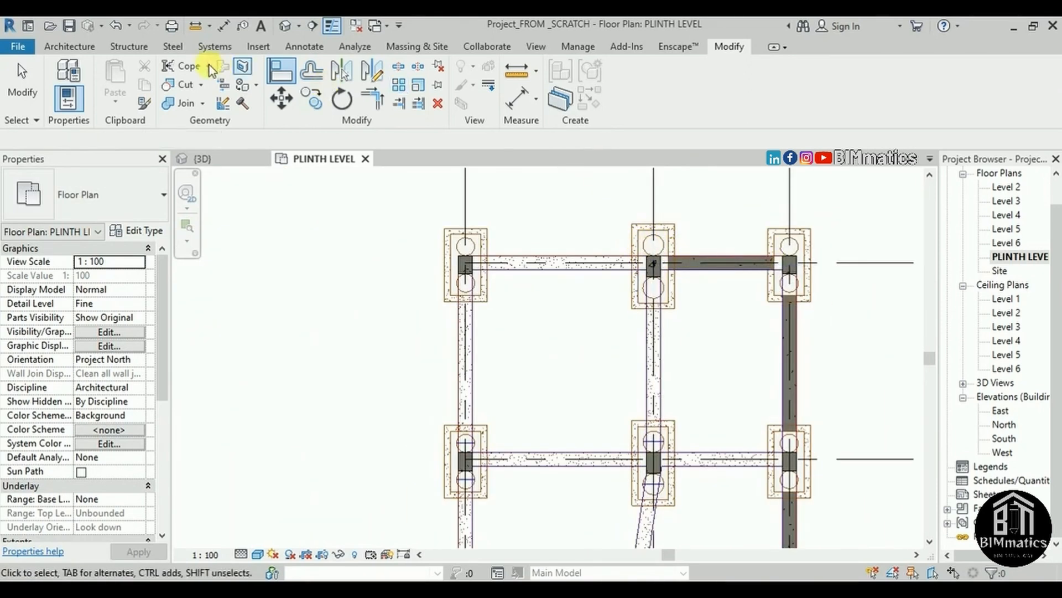
Step: Place a 230 x 300mm concrete beam on grid 3 from the grid A column to the grid B column
click(128, 48)
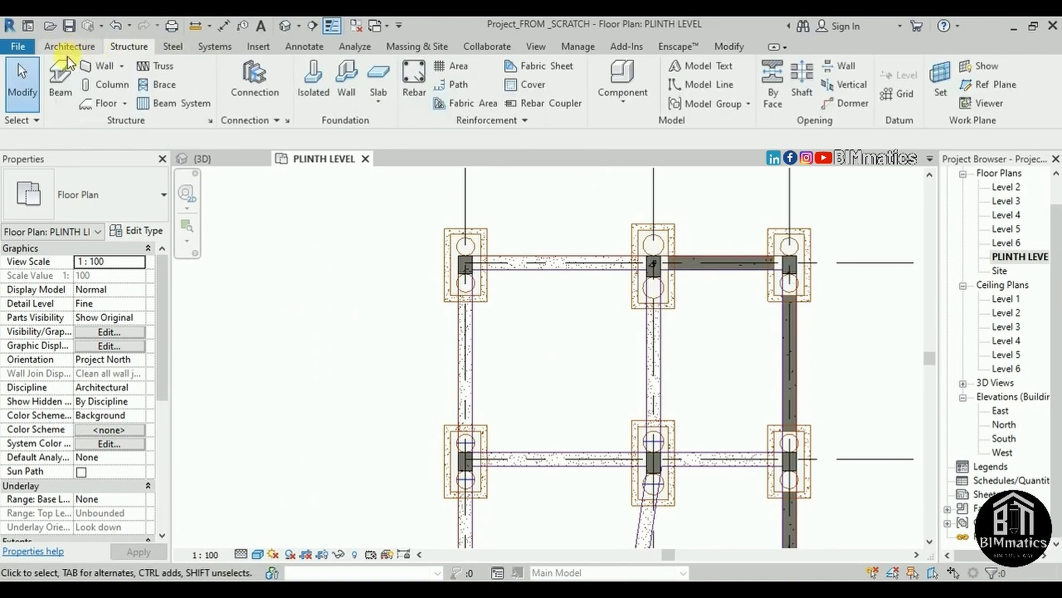
click(58, 74)
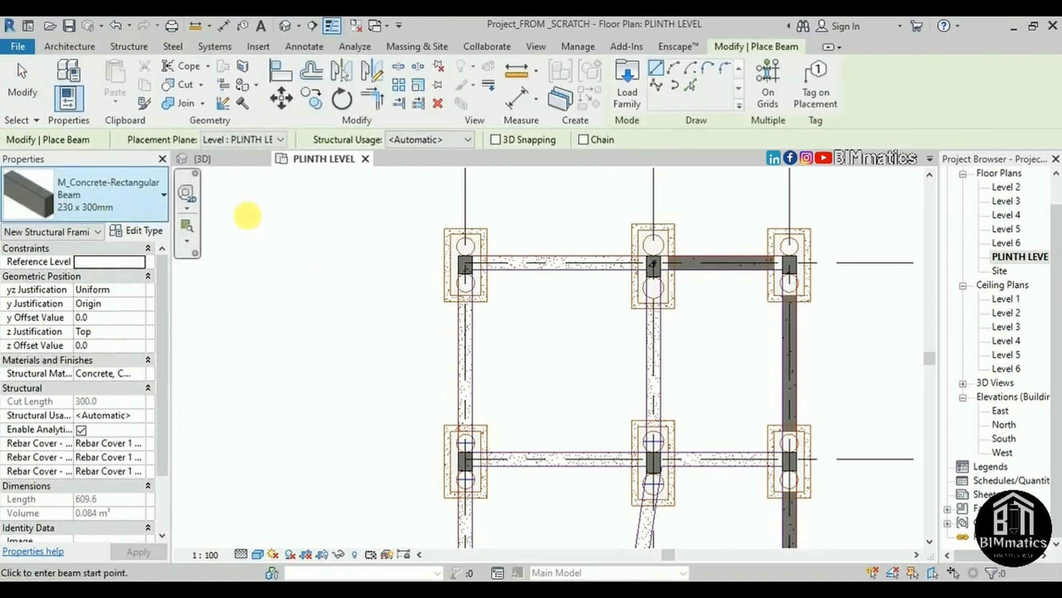
scroll(631, 258, up, 3)
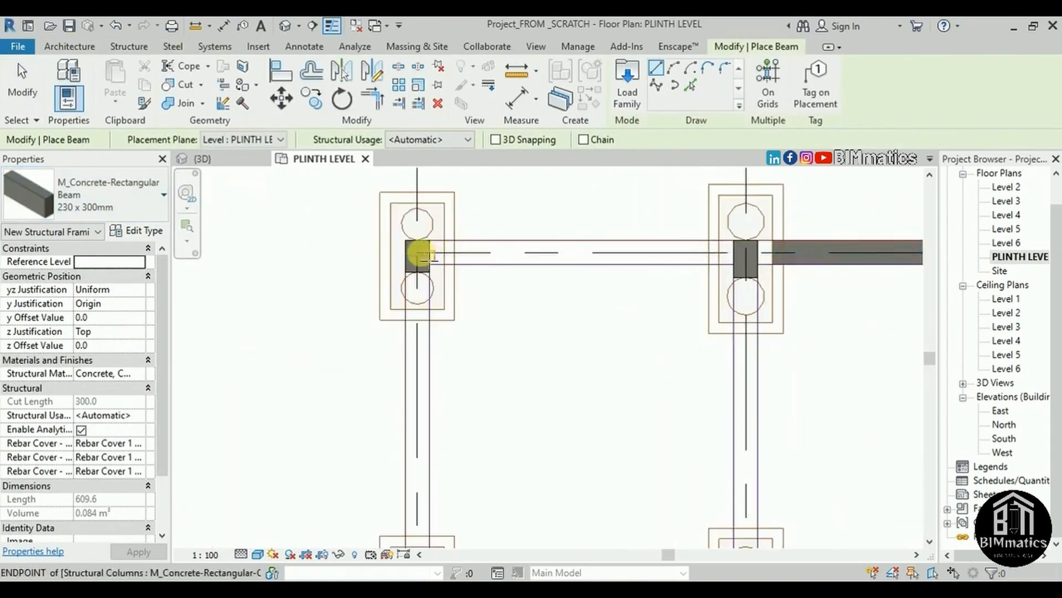
scroll(419, 254, up, 3)
click(418, 255)
scroll(467, 332, down, 3)
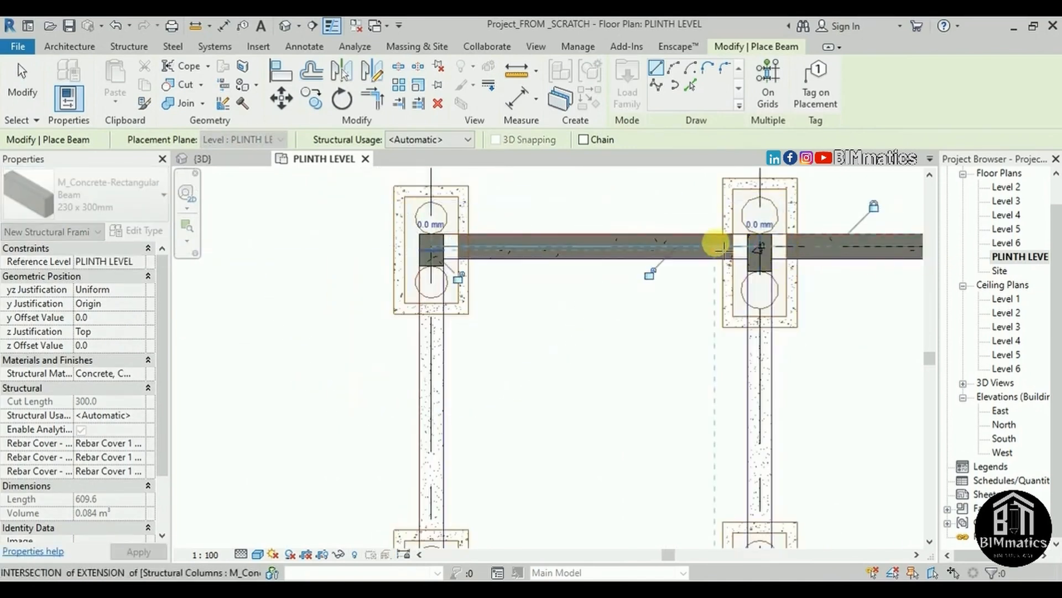
scroll(758, 238, up, 5)
click(758, 238)
scroll(769, 221, down, 5)
Step: Place a 230 x 300mm beam on grid A from the grid 3 column down to the grid 2 column
scroll(505, 237, up, 5)
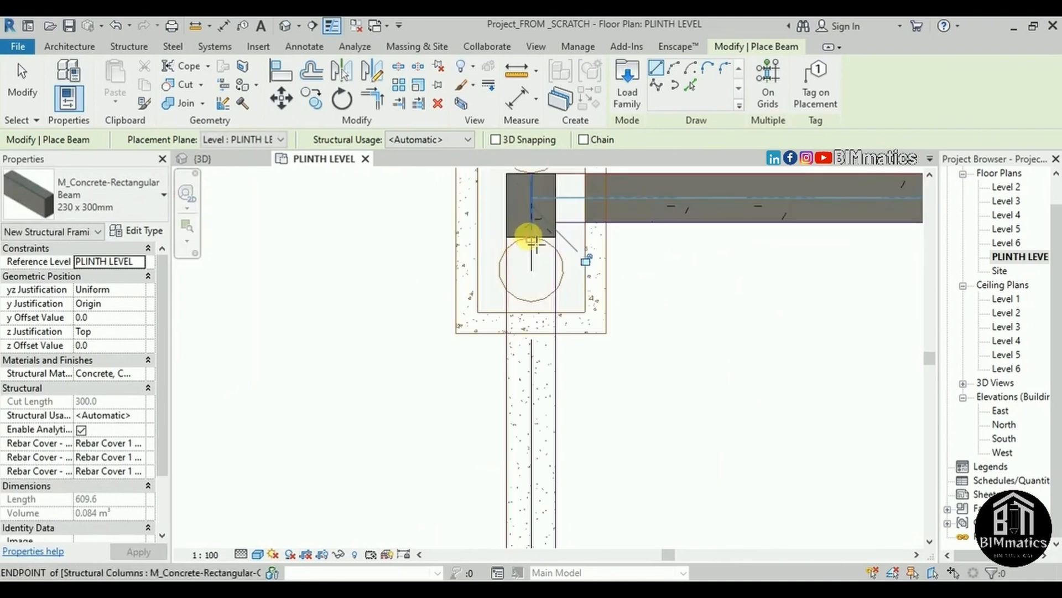
click(531, 230)
scroll(553, 360, down, 5)
scroll(556, 490, up, 5)
click(544, 483)
Step: Place a 230 x 300mm beam on grid A from the grid 2 column down to the grid 1 column
scroll(575, 520, down, 2)
middle_drag(699, 523, 648, 437)
scroll(507, 444, up, 2)
click(505, 443)
scroll(506, 449, down, 4)
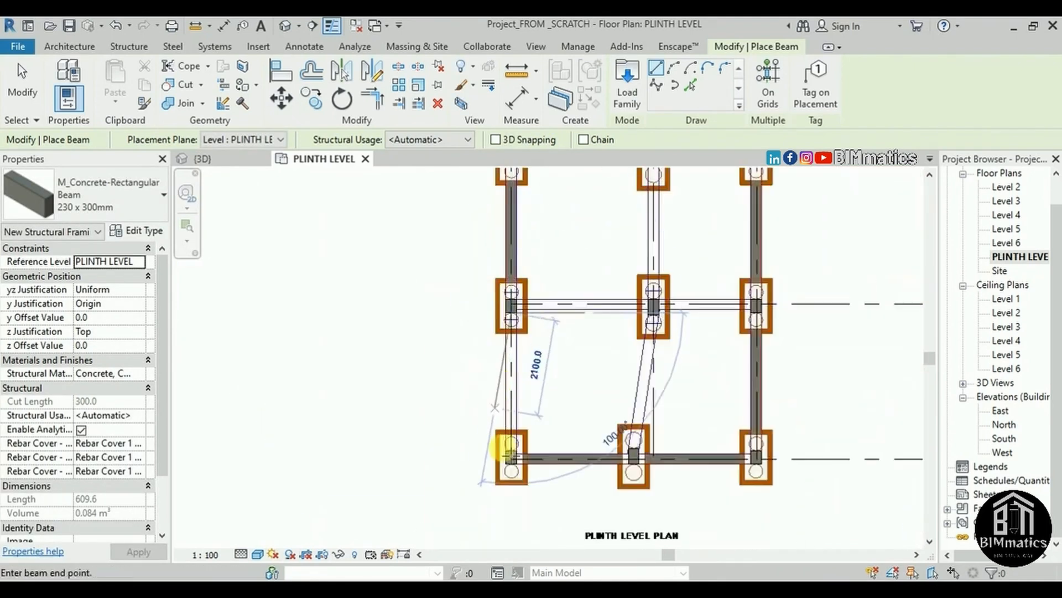
scroll(506, 451, up, 5)
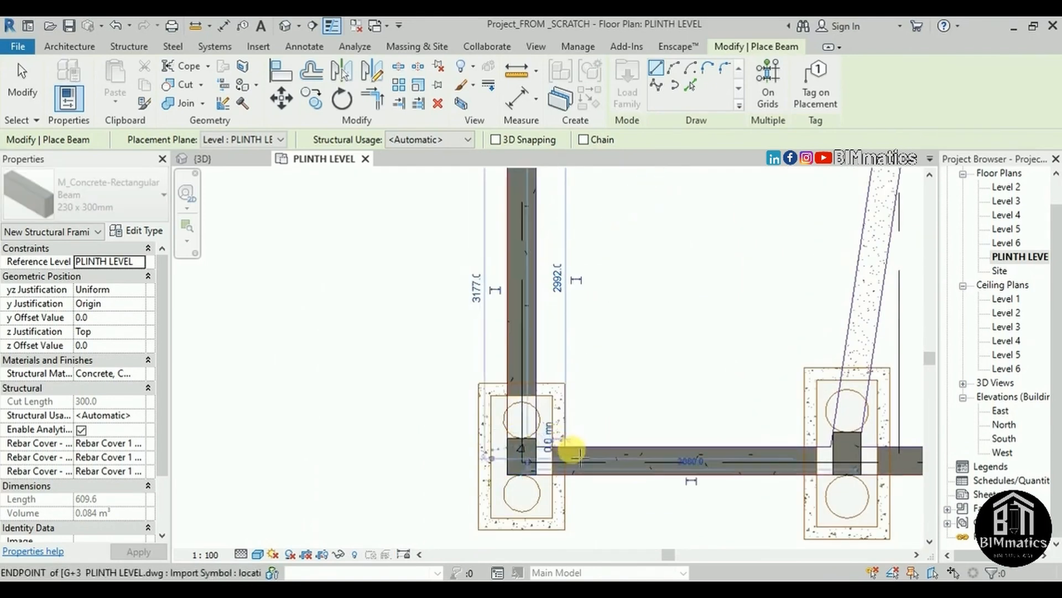
Step: Place a 230 x 300mm beam on grid 2 from the grid A column to the grid B column
scroll(610, 464, down, 3)
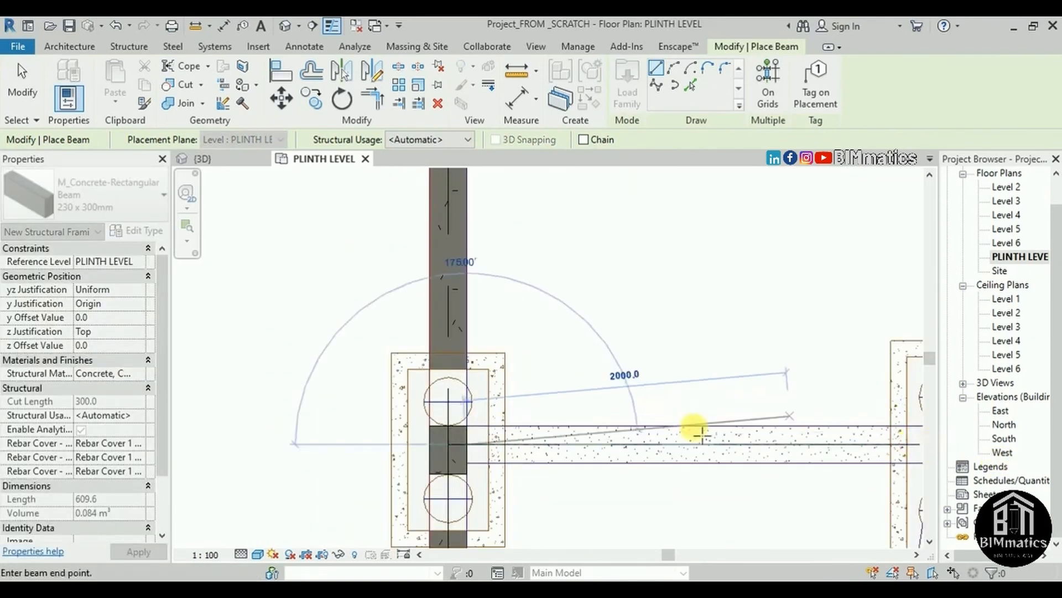
scroll(669, 430, down, 2)
scroll(861, 433, up, 3)
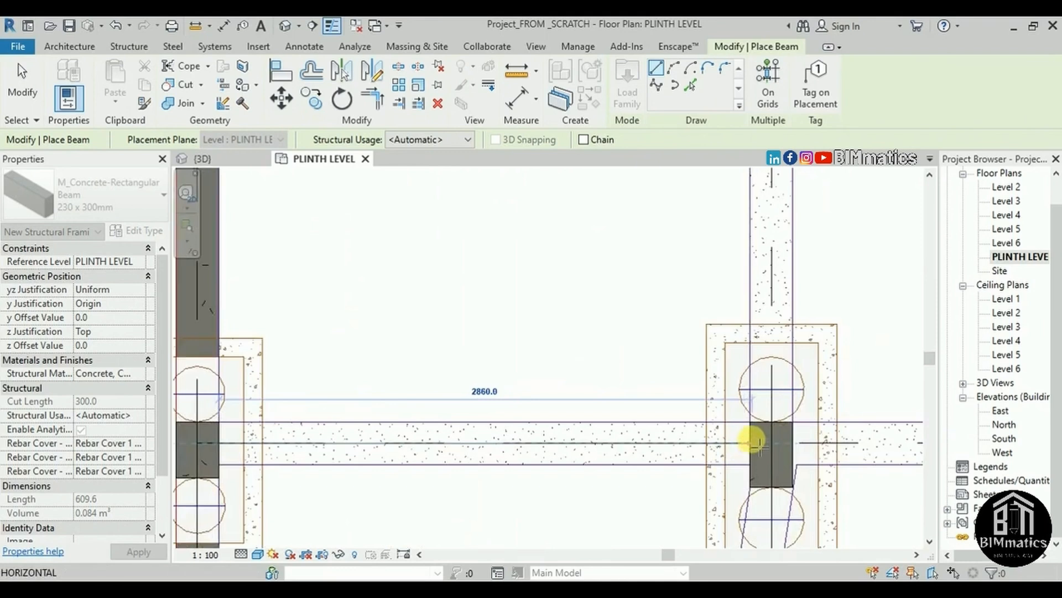
scroll(751, 443, down, 3)
scroll(752, 430, up, 4)
click(717, 431)
Step: Continue grid 2 with a 230 x 300mm beam from the grid B column to the grid C column
click(713, 426)
scroll(794, 427, down, 3)
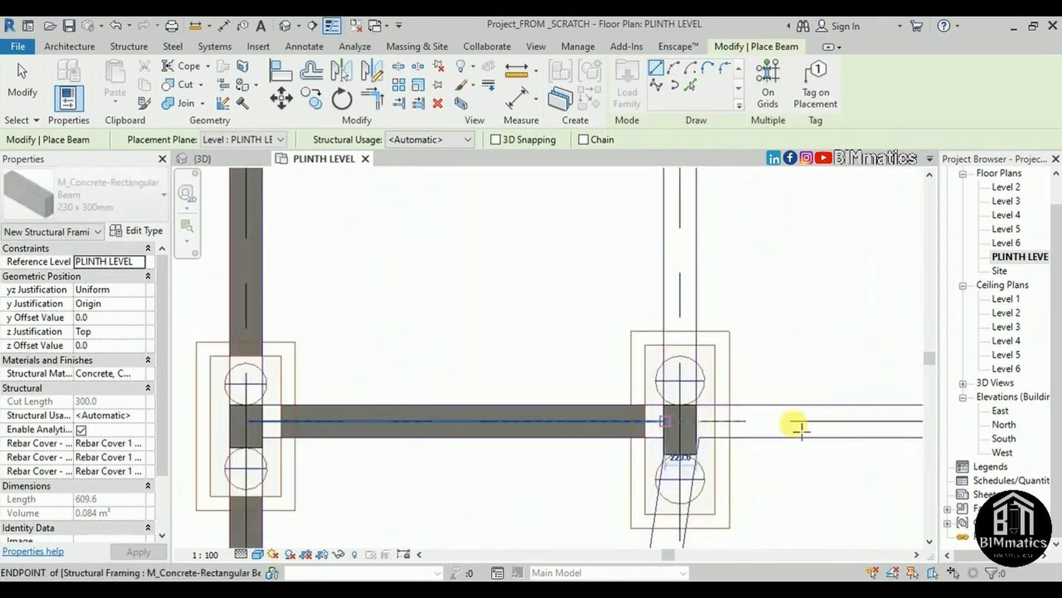
scroll(877, 427, up, 2)
click(864, 415)
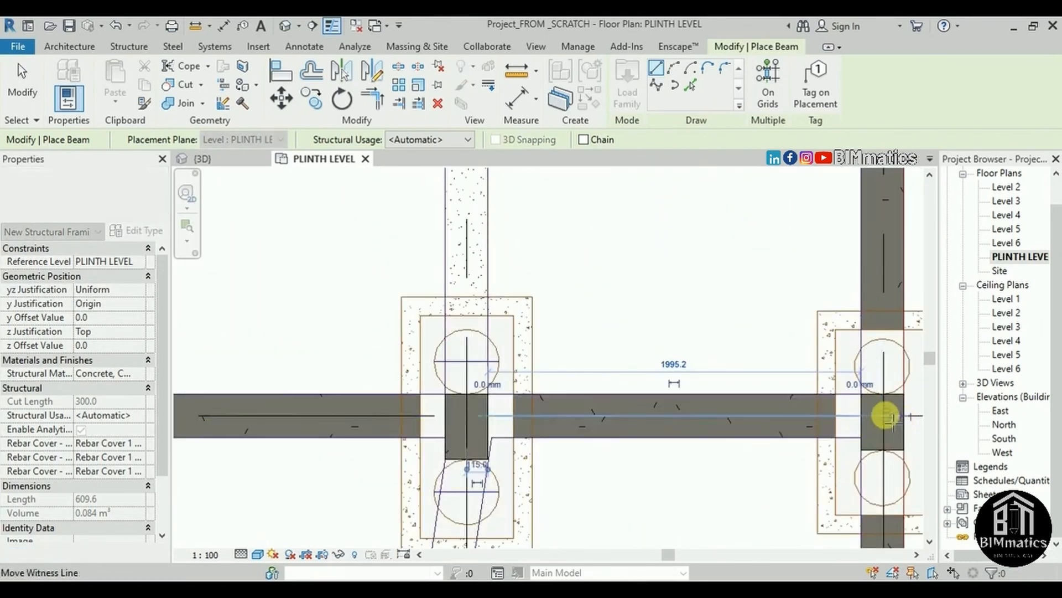
Step: Place a 230 x 300mm beam on grid B from the grid 3 column down to the grid 2 column
scroll(871, 408, down, 6)
click(794, 302)
scroll(796, 303, up, 6)
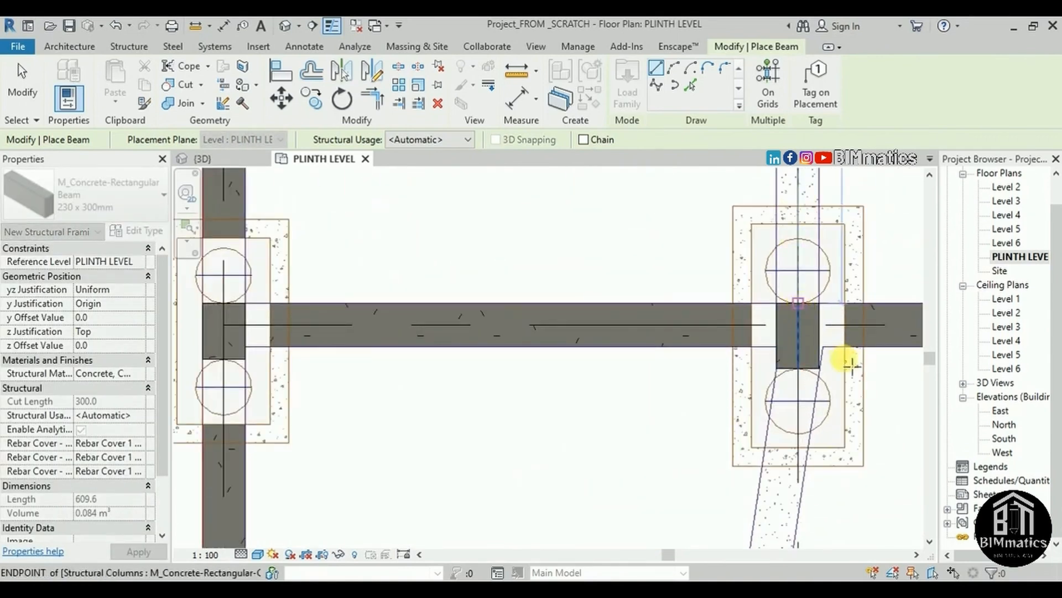
scroll(847, 358, down, 5)
key(Escape)
key(Escape)
scroll(847, 209, up, 3)
click(819, 289)
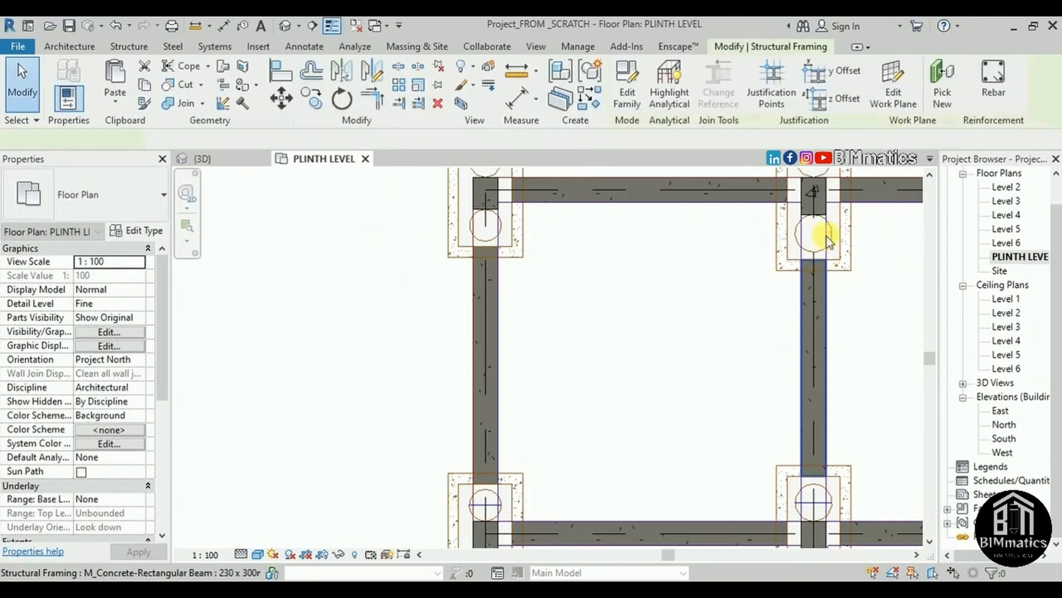
scroll(823, 231, up, 2)
scroll(821, 228, down, 6)
scroll(818, 375, up, 3)
key(Escape)
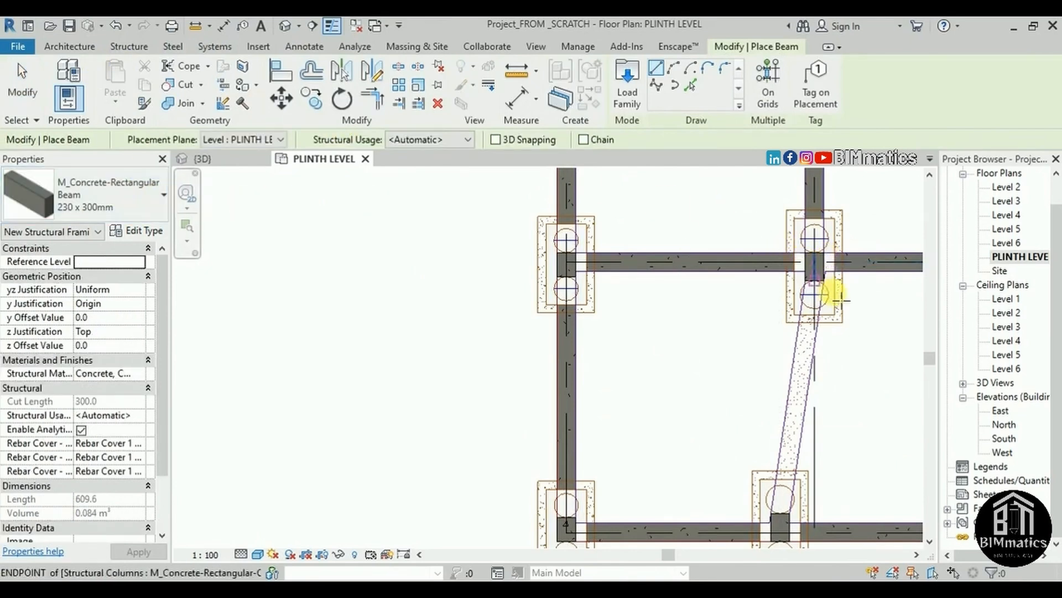
Step: Place a sloping 230 x 300mm beam from the column at grids B and 2 to the bottom-middle column on grid 1
scroll(814, 283, up, 3)
click(792, 274)
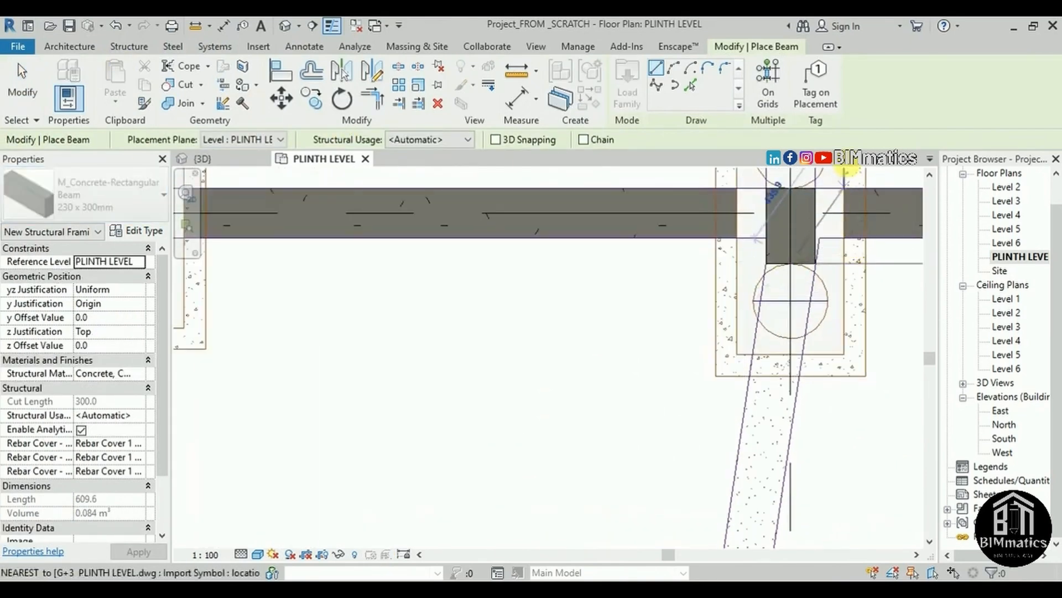
scroll(814, 309, down, 3)
scroll(792, 474, up, 4)
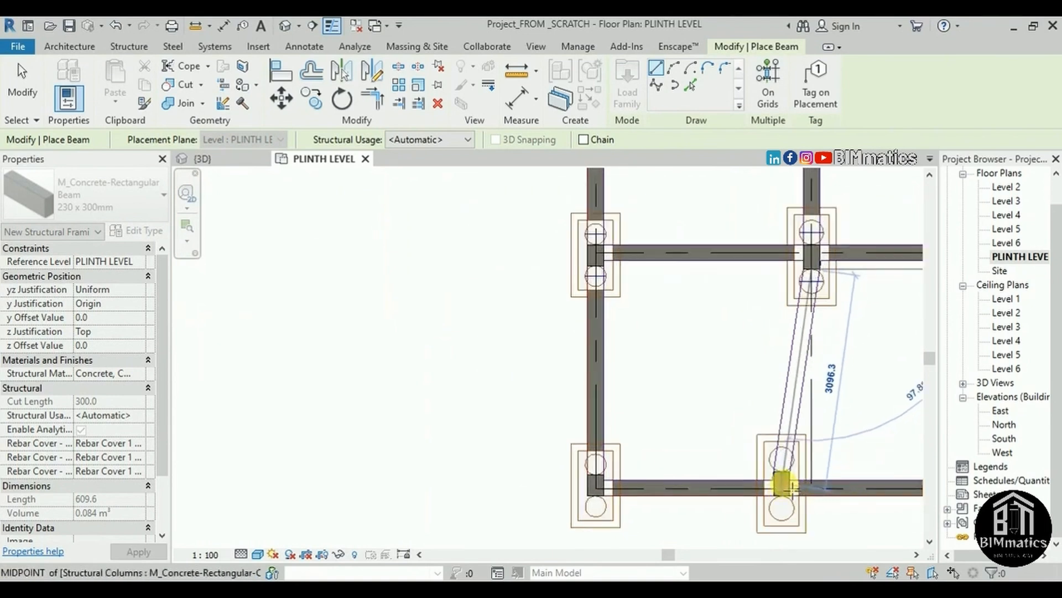
click(779, 459)
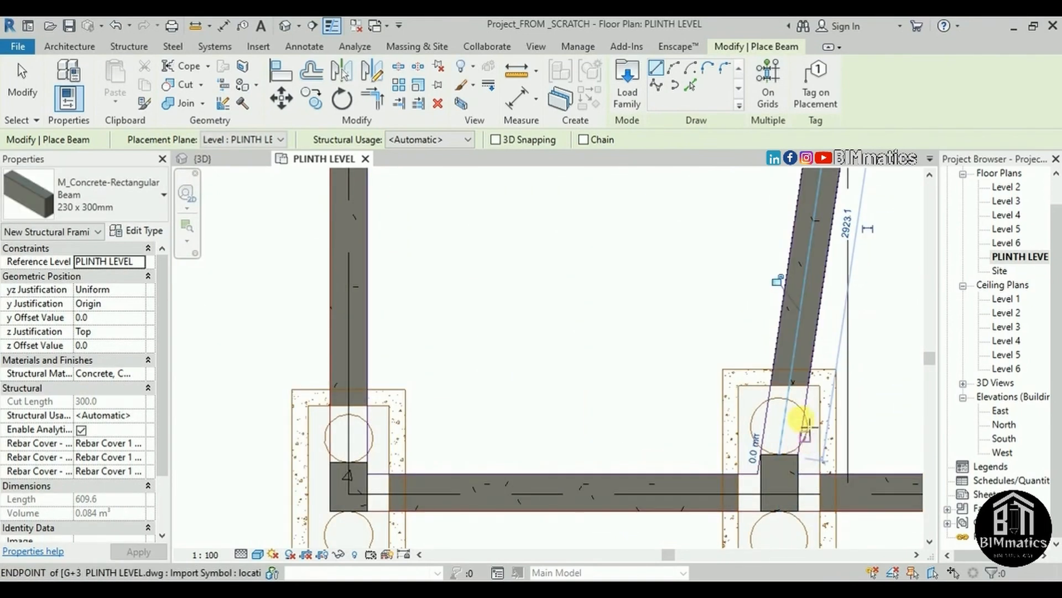
Step: Check the plinth beam layout in plan and open the 3D view of the structure
scroll(814, 343, down, 5)
scroll(805, 381, up, 5)
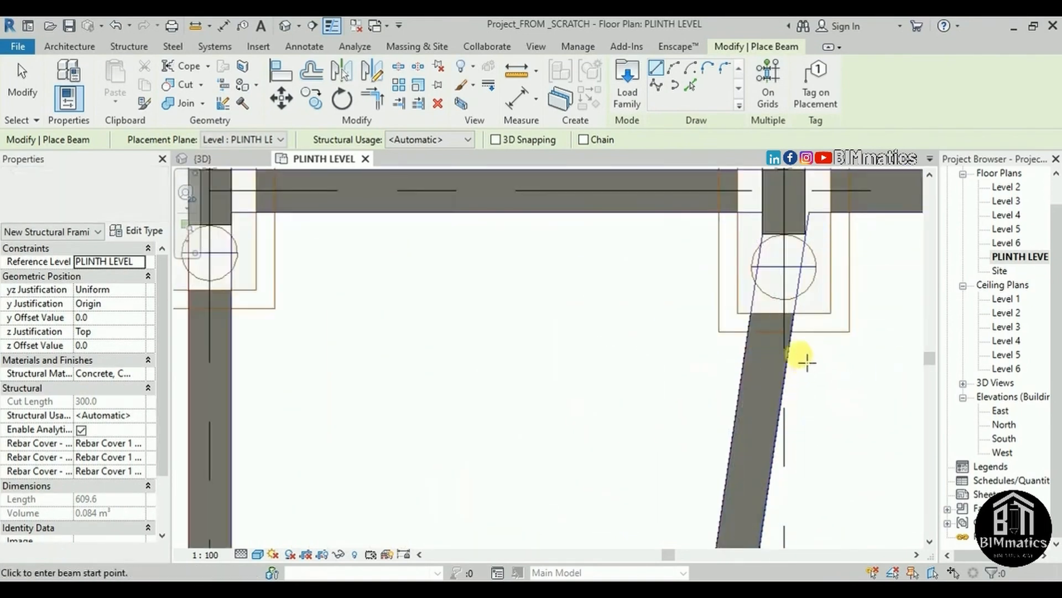
scroll(797, 294, down, 6)
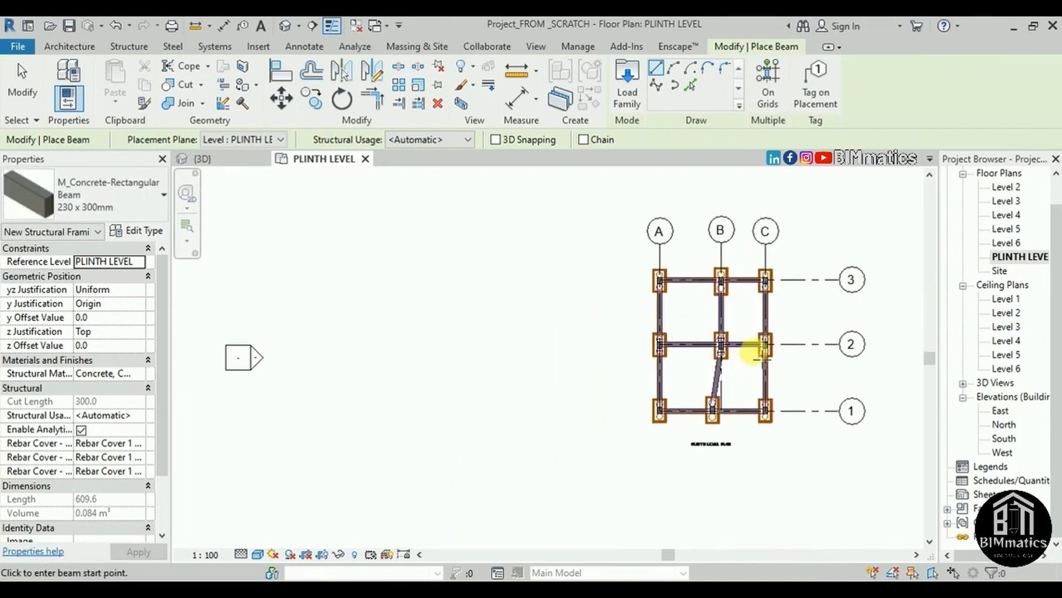
click(202, 159)
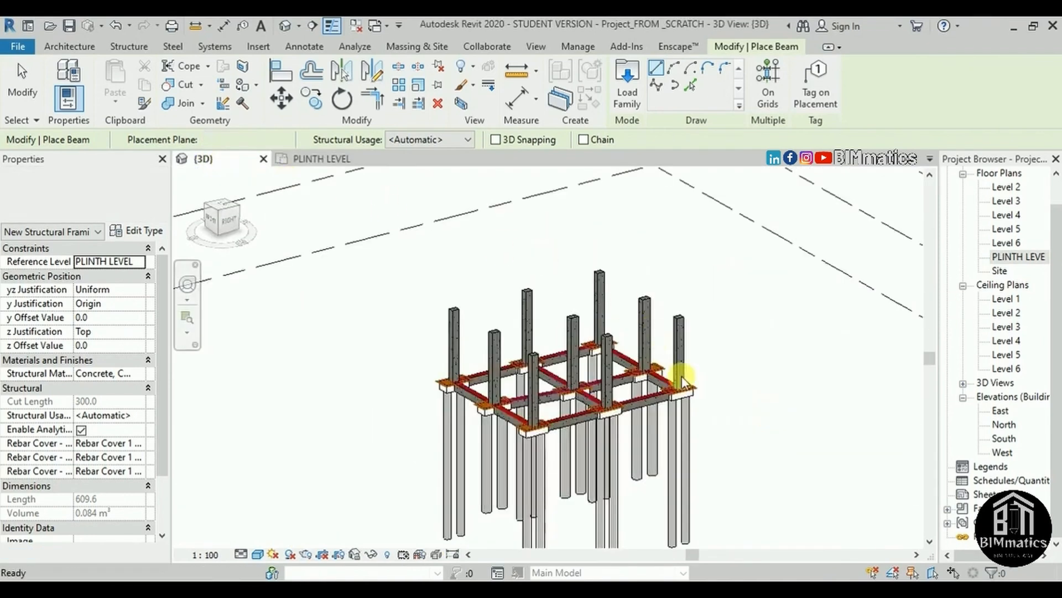
Step: End the beam placement and inspect the plinth beams between the pile caps and columns in 3D
scroll(683, 367, down, 3)
scroll(653, 388, up, 5)
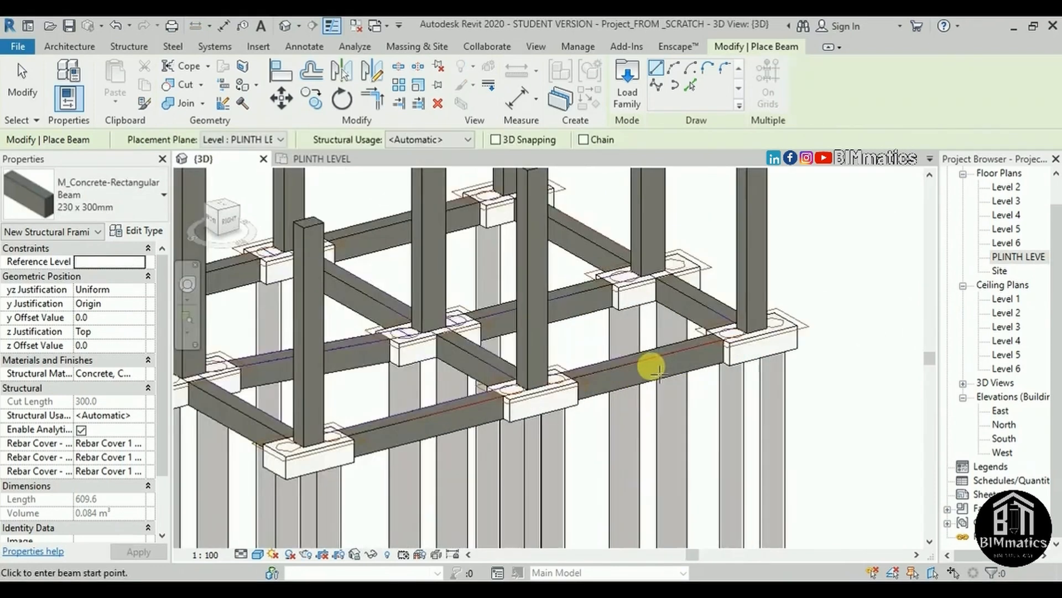
key(Escape)
key(Escape)
scroll(664, 470, down, 2)
shift+middle_drag(688, 501, 721, 480)
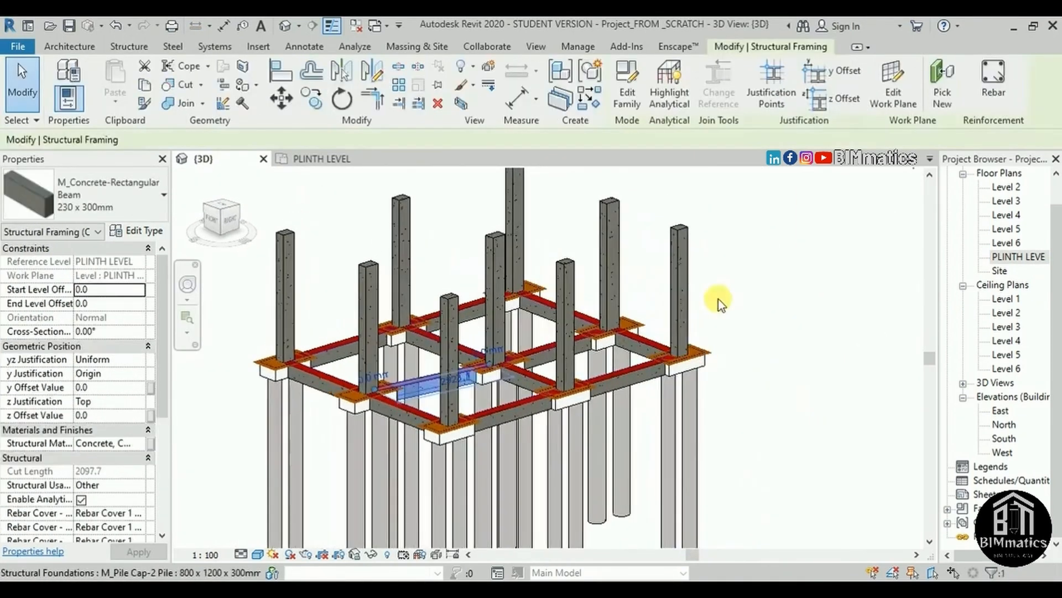
Step: Set the Mark of the front outer plinth beam starting at the nearest corner column to PB and deselect it
click(520, 406)
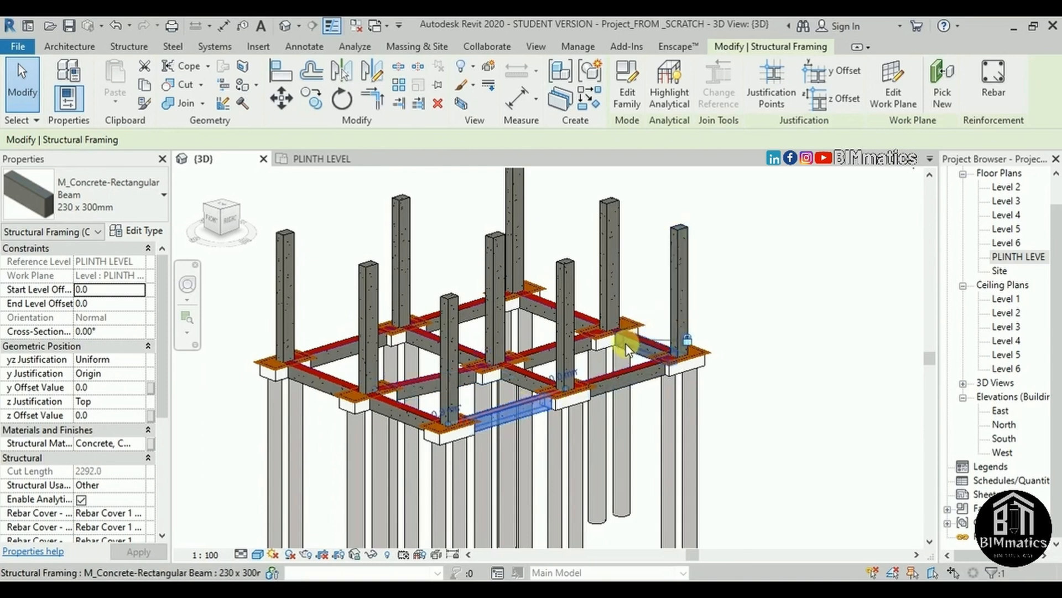
drag(157, 303, 168, 410)
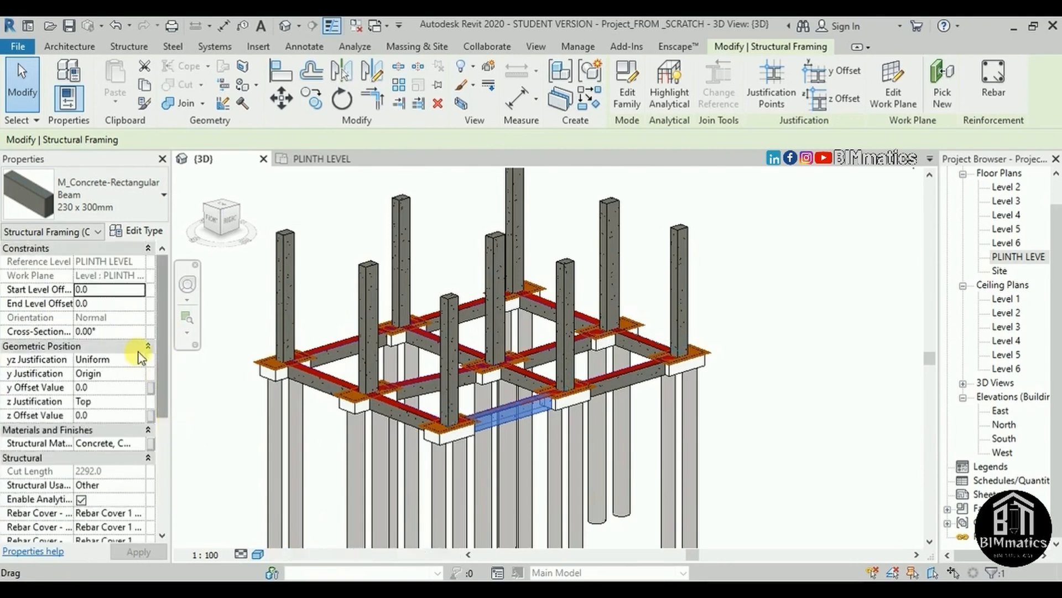
drag(157, 348, 143, 466)
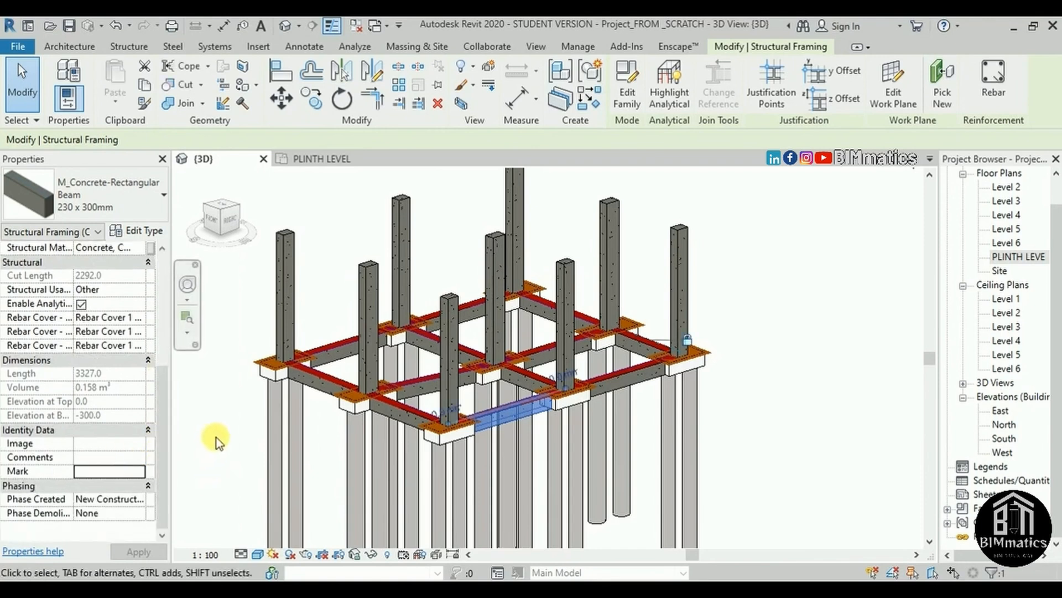
click(137, 473)
text(PB)
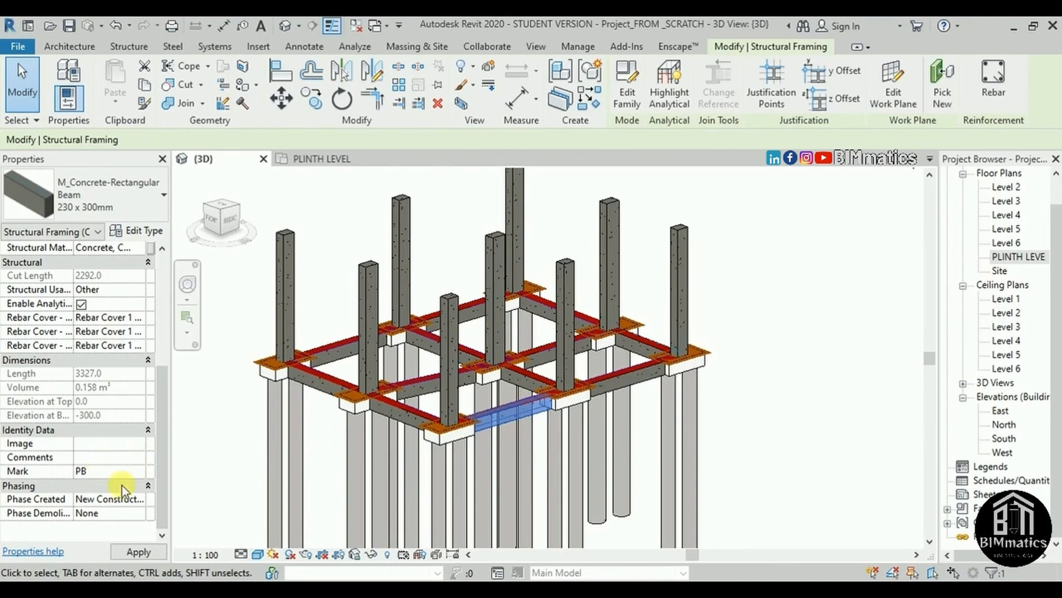
click(147, 554)
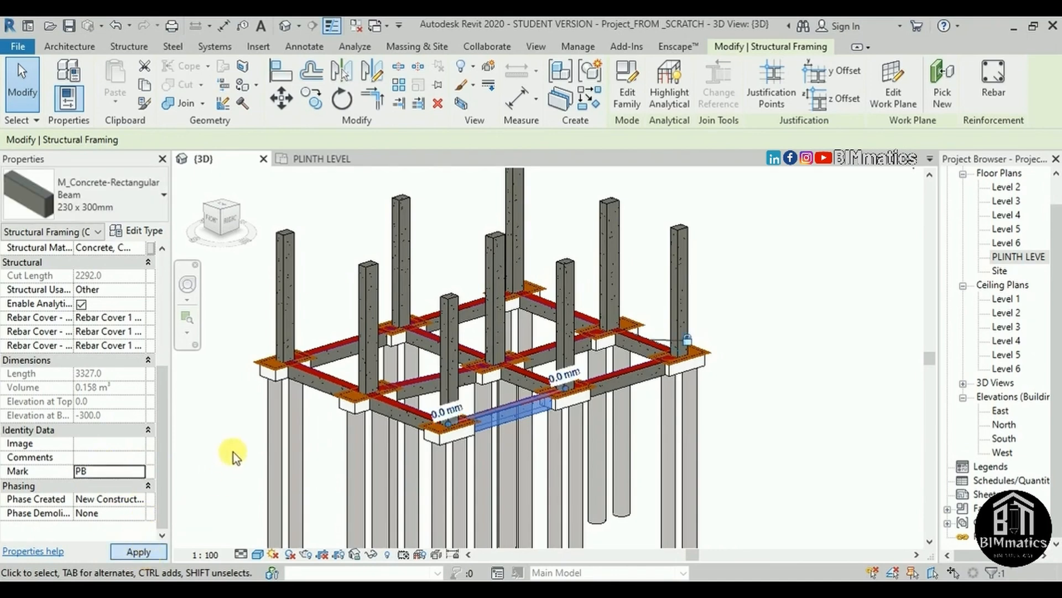
click(234, 453)
Step: Orbit the 3D model to show the level planes and open the floor plan of the FIRST FLOOR level
shift+middle_drag(516, 431, 525, 382)
scroll(526, 382, down, 3)
shift+middle_drag(357, 413, 540, 357)
scroll(541, 356, up, 2)
scroll(612, 344, down, 4)
shift+middle_drag(612, 344, 590, 290)
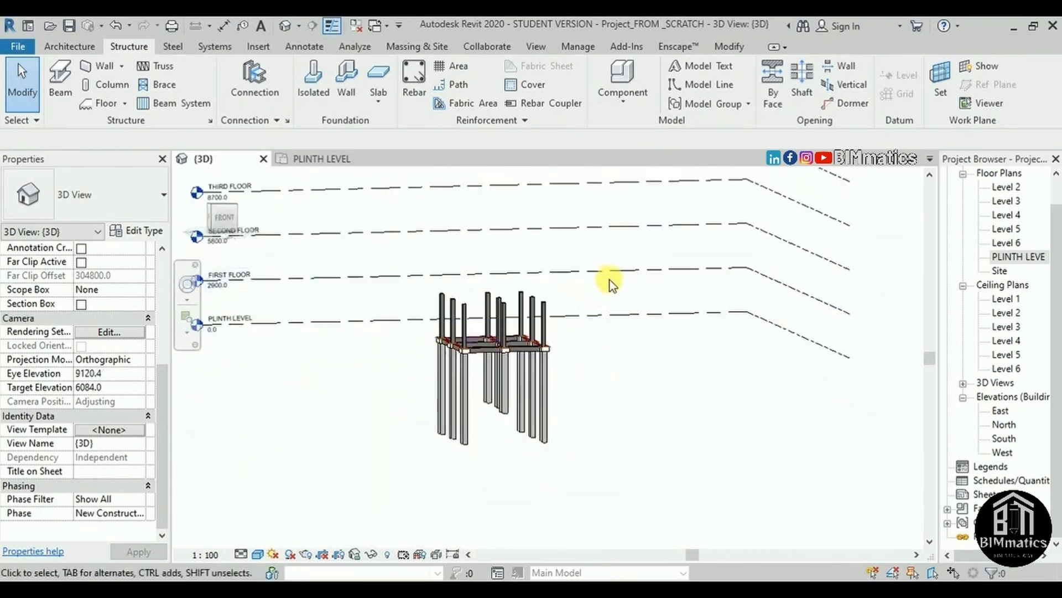
scroll(612, 301, down, 2)
scroll(343, 297, up, 2)
right_click(343, 297)
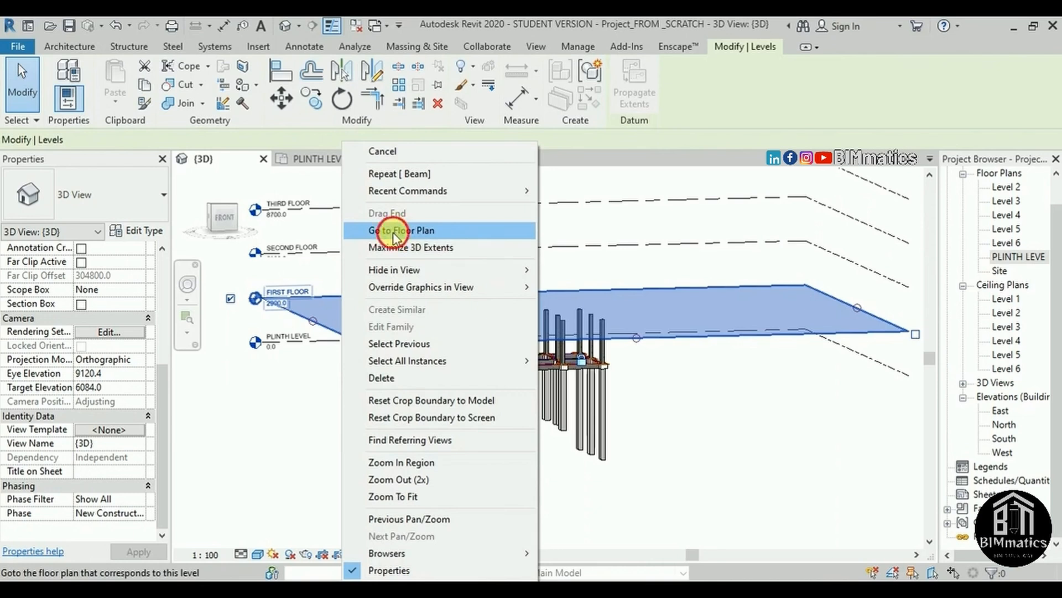
click(393, 232)
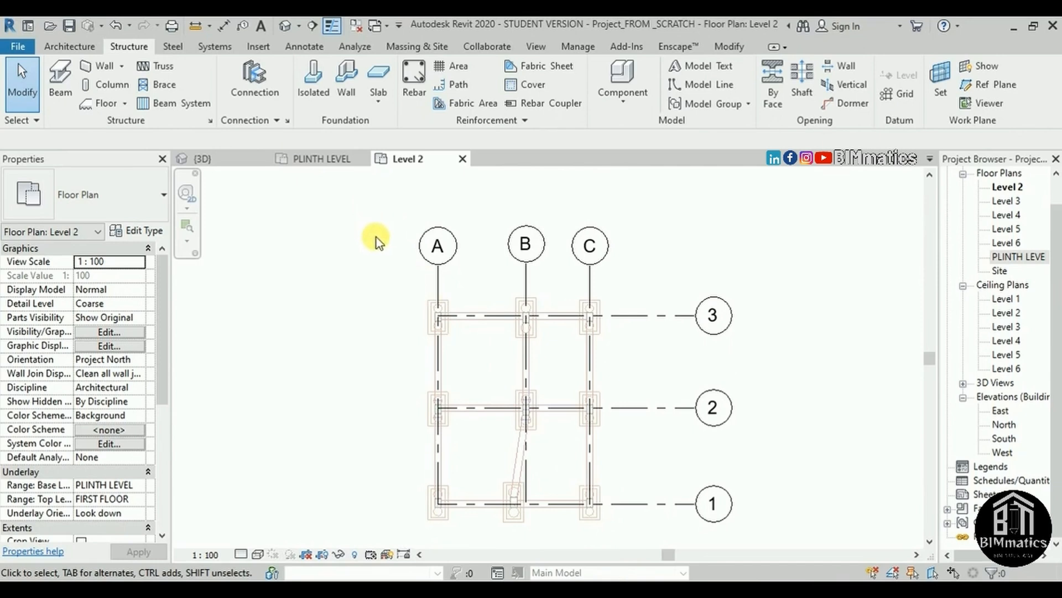
Step: Import the CAD drawing G+3 FIRST FLOOR.dwg in millimeters, positioned origin to origin at the FIRST FLOOR level
click(264, 50)
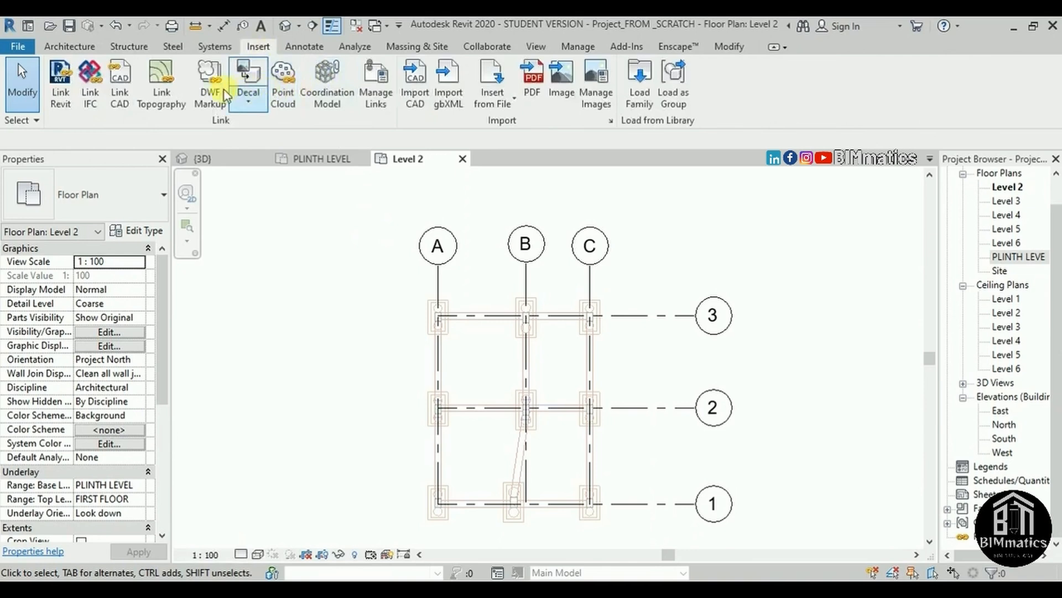
click(412, 93)
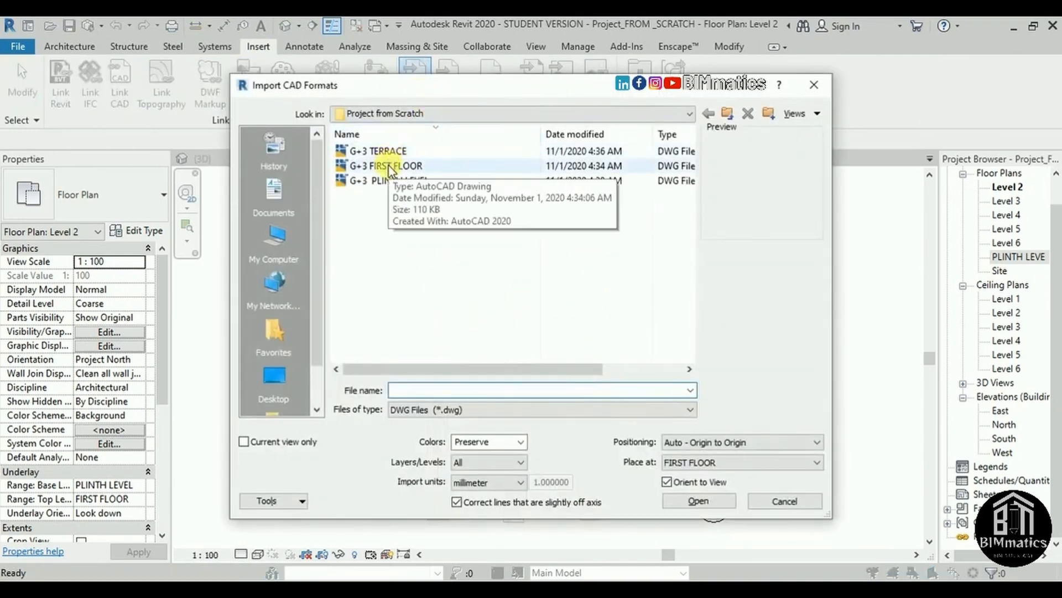
click(391, 166)
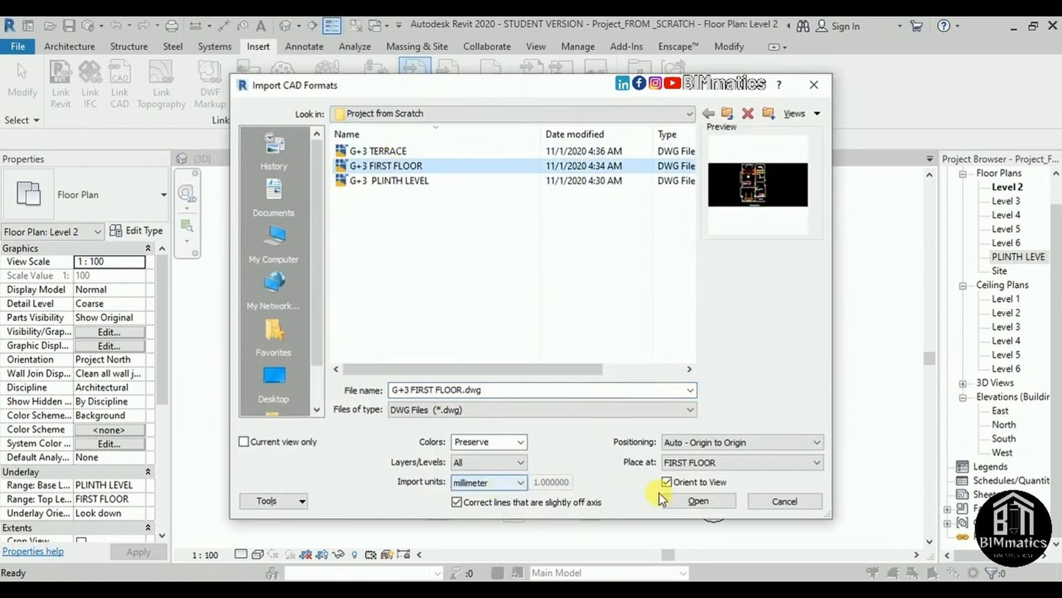
click(699, 500)
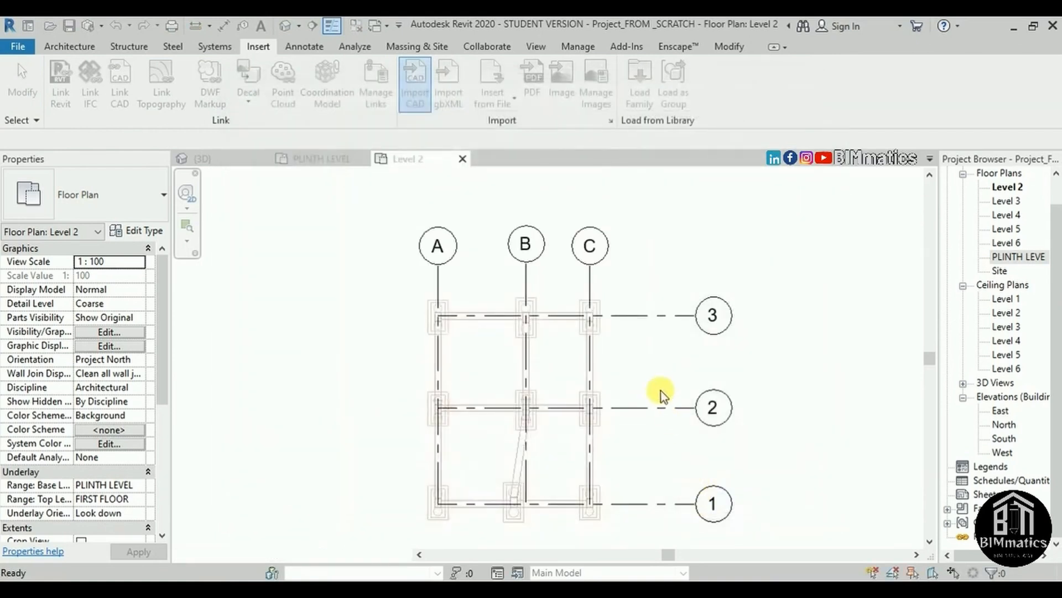
Step: Examine how the imported first floor plan's walls and columns align with the grids, and return to the PLINTH LEVEL plan
scroll(447, 316, up, 5)
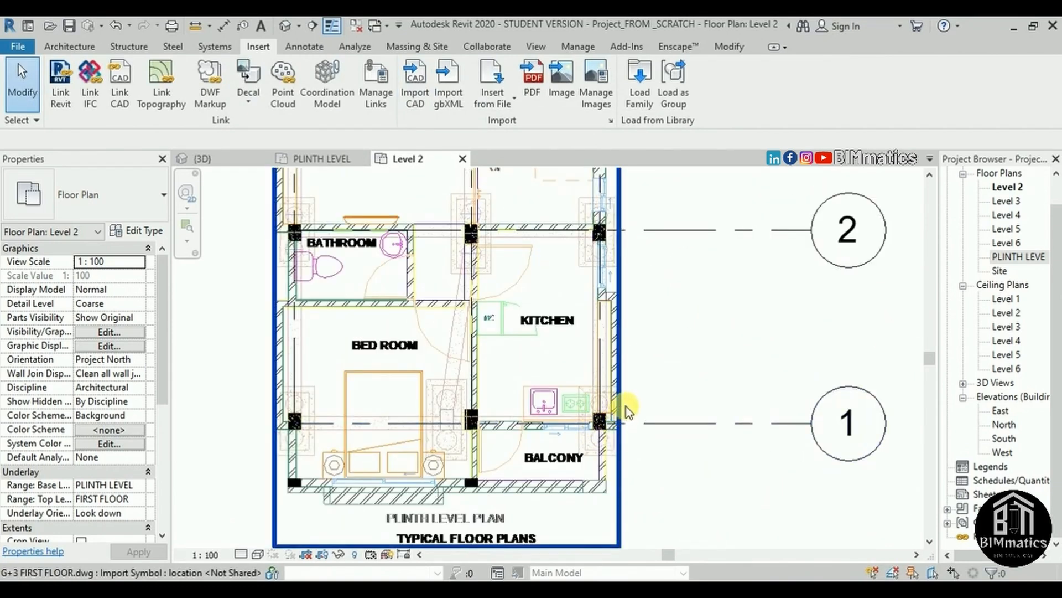
scroll(625, 410, down, 5)
scroll(500, 247, up, 5)
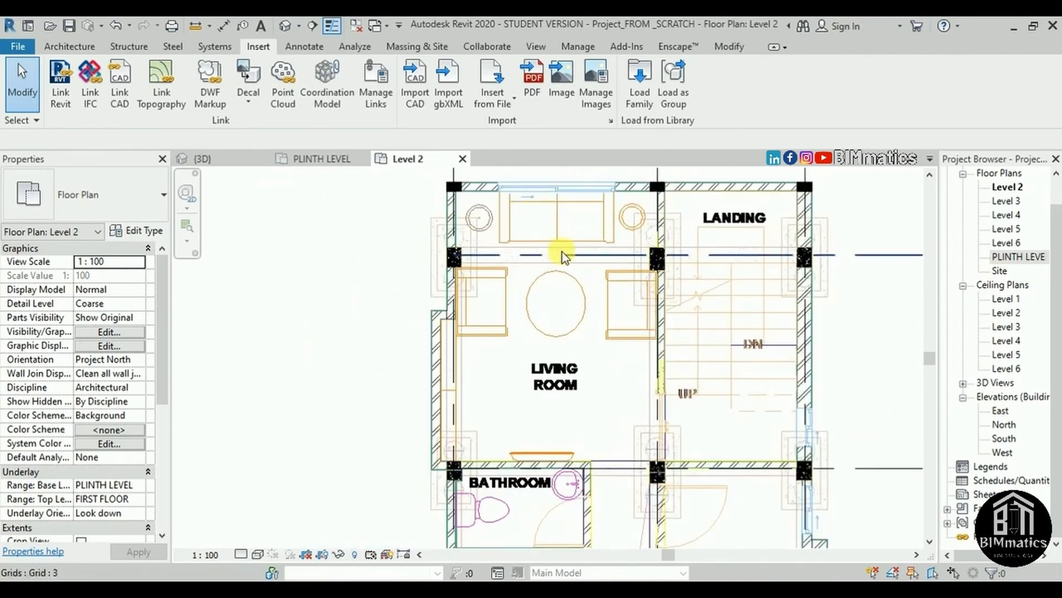
scroll(499, 241, down, 4)
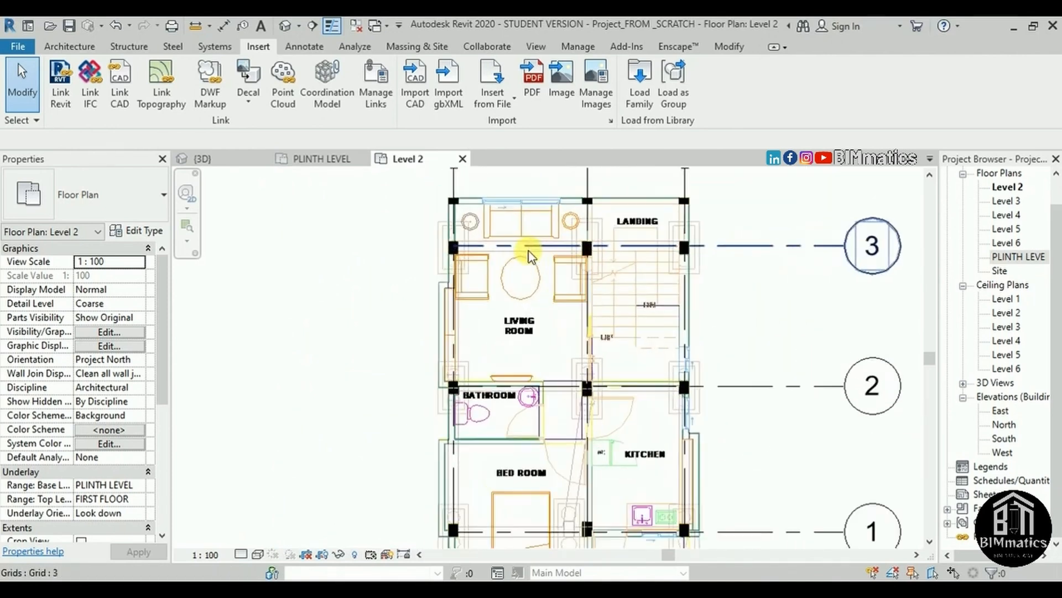
scroll(527, 244, up, 4)
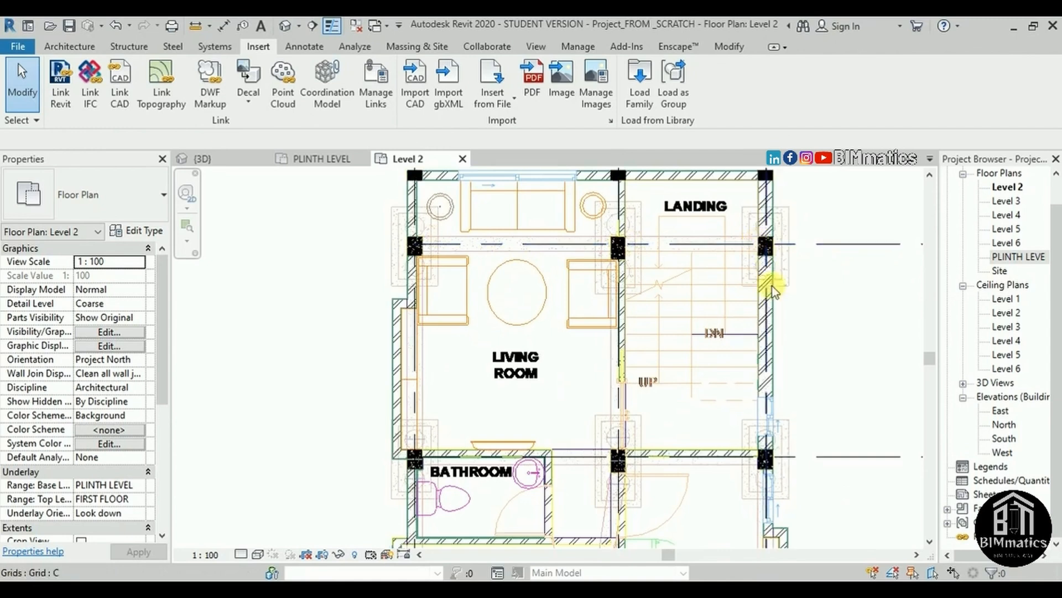
scroll(600, 264, down, 5)
middle_drag(710, 402, 690, 481)
click(304, 162)
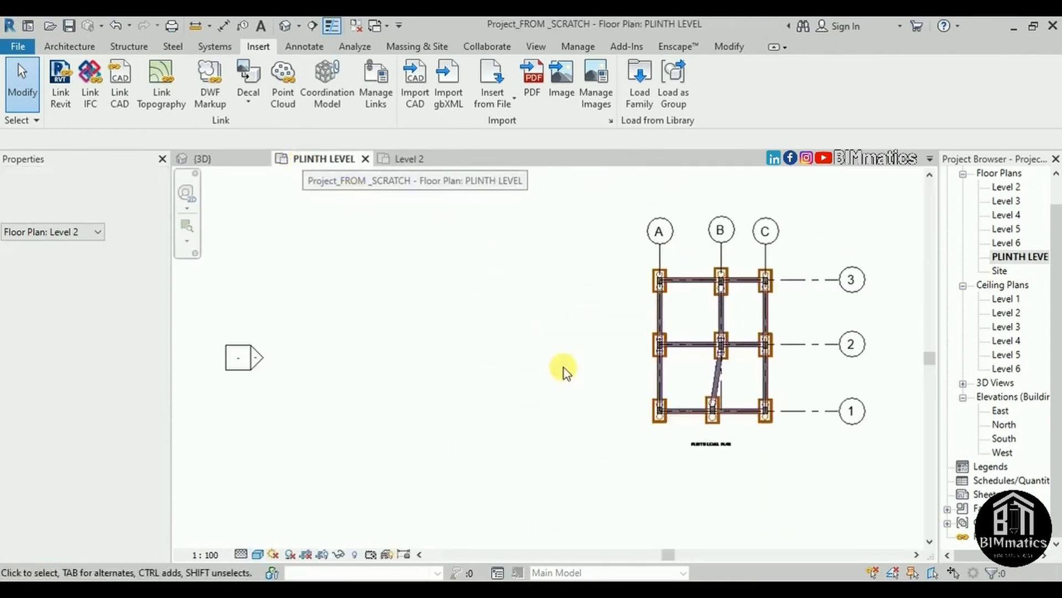